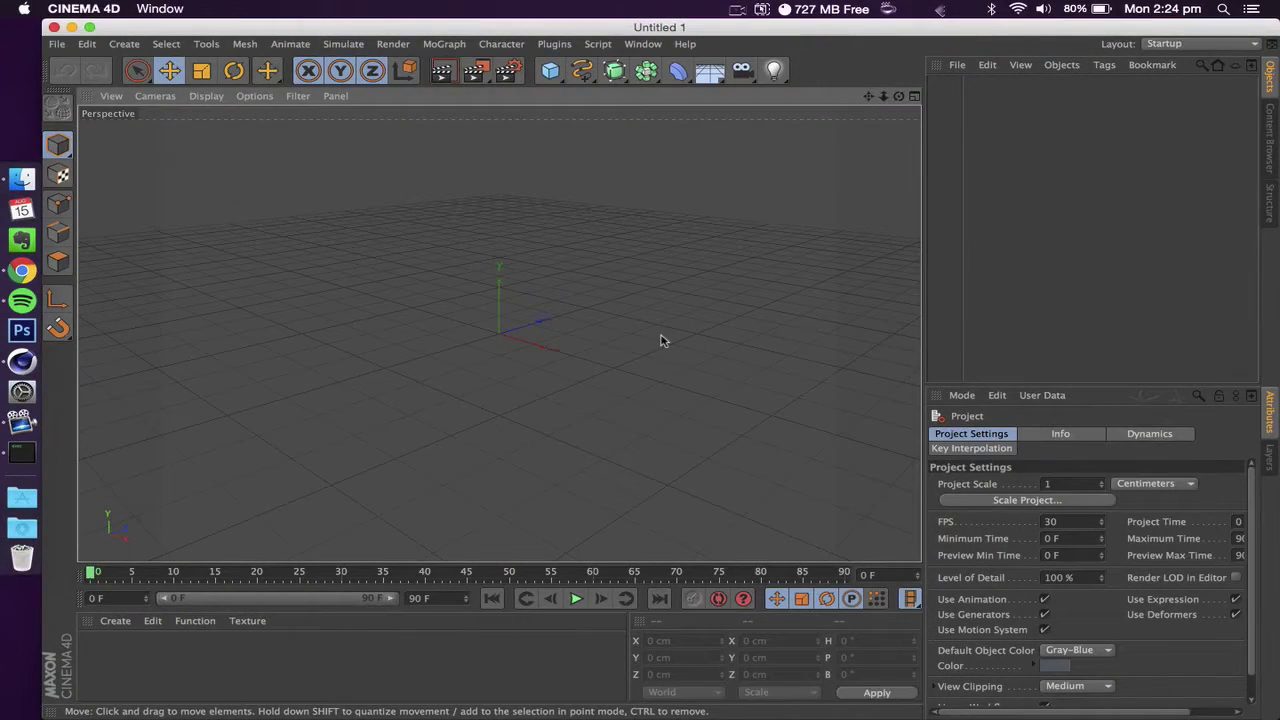
# Add a plane primitive at the origin and stretch its height to about 955 cm.
pyautogui.click(660, 341)
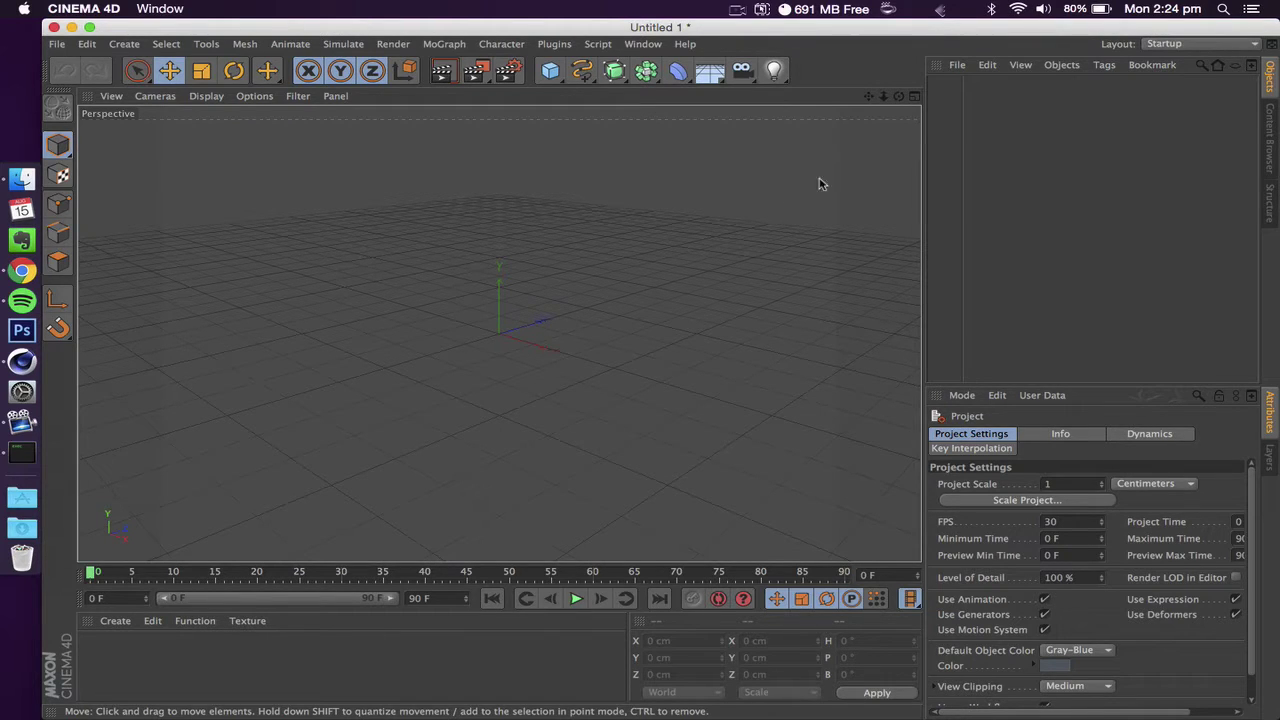
pyautogui.moveTo(899, 97); pyautogui.dragTo(498, 332)
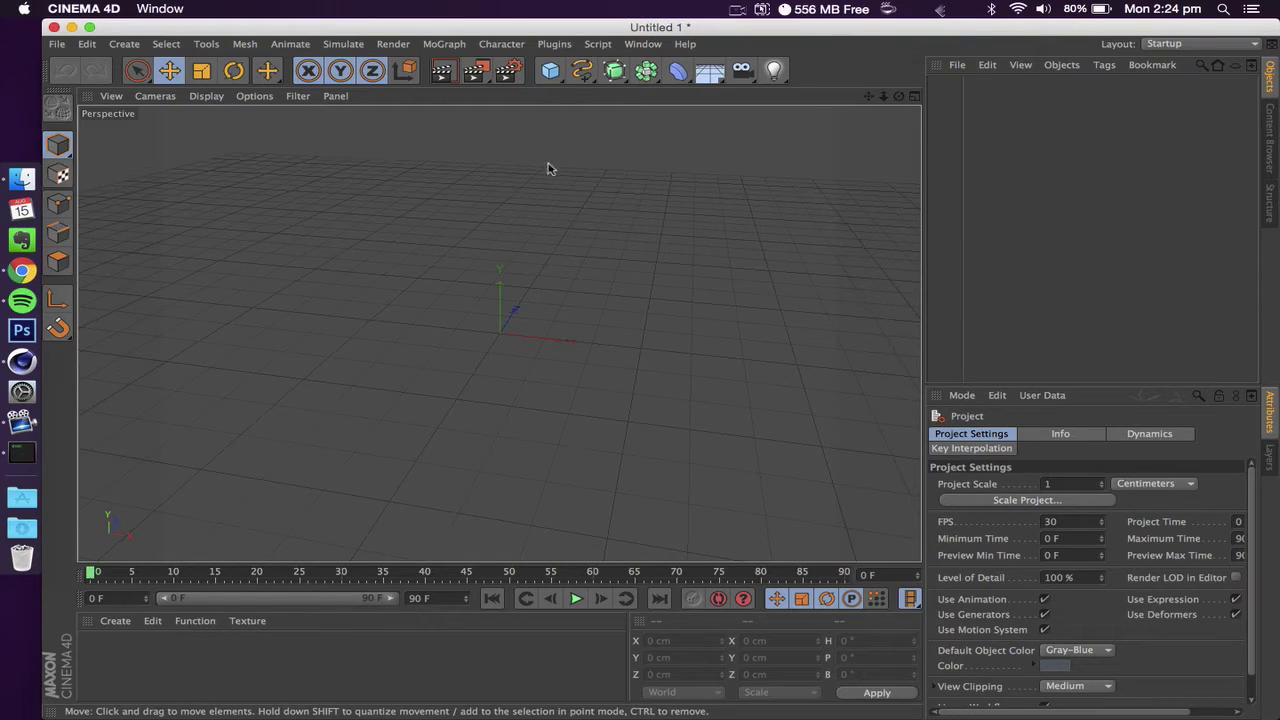
pyautogui.click(549, 74)
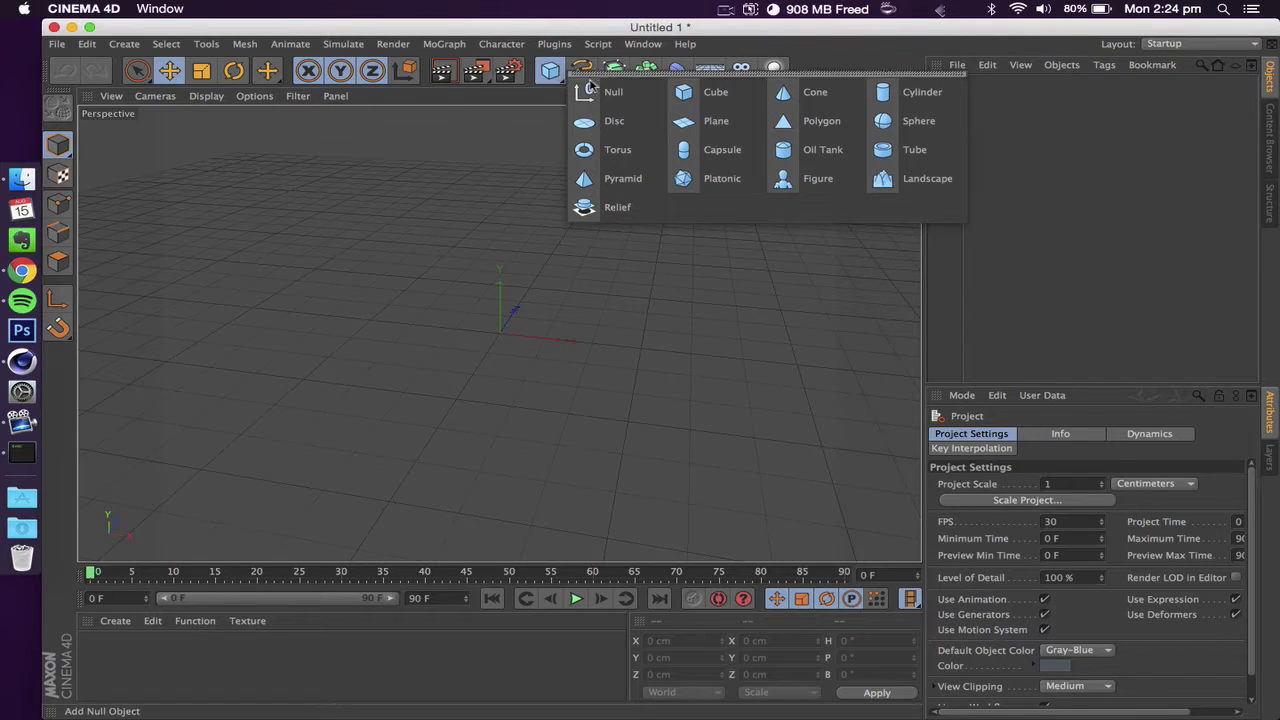
pyautogui.click(708, 121)
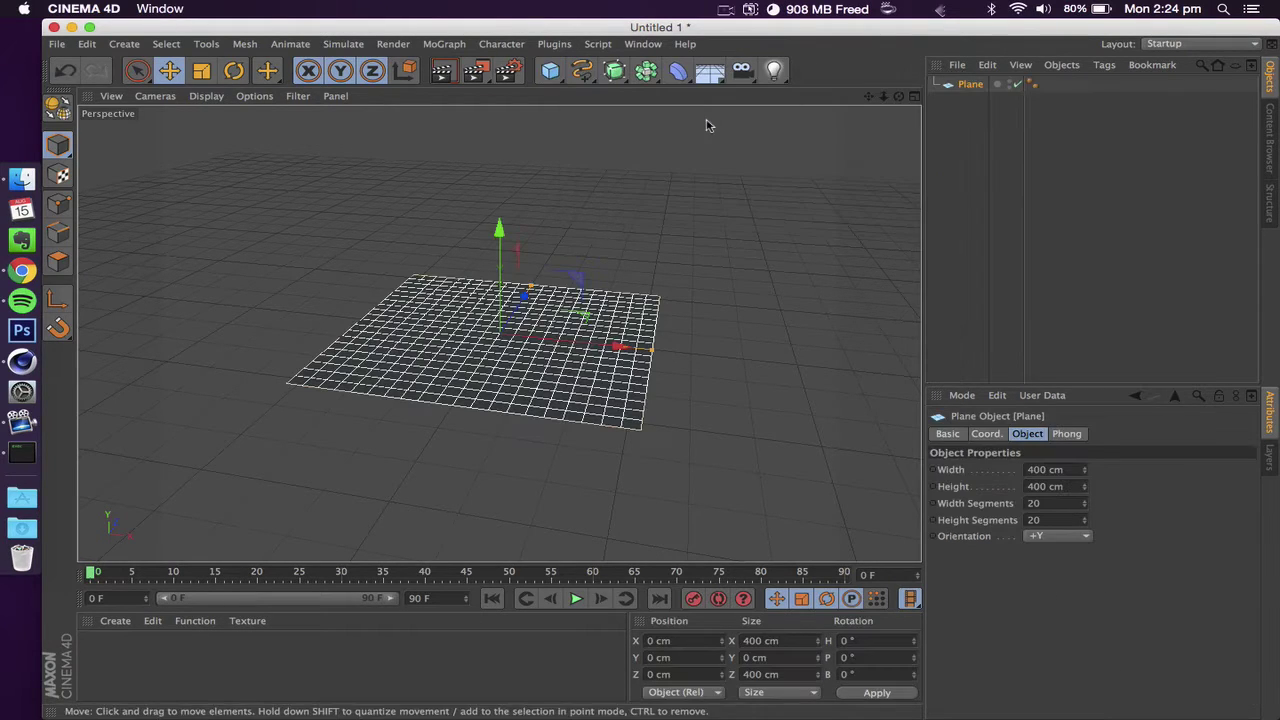
pyautogui.moveTo(899, 96); pyautogui.dragTo(860, 100)
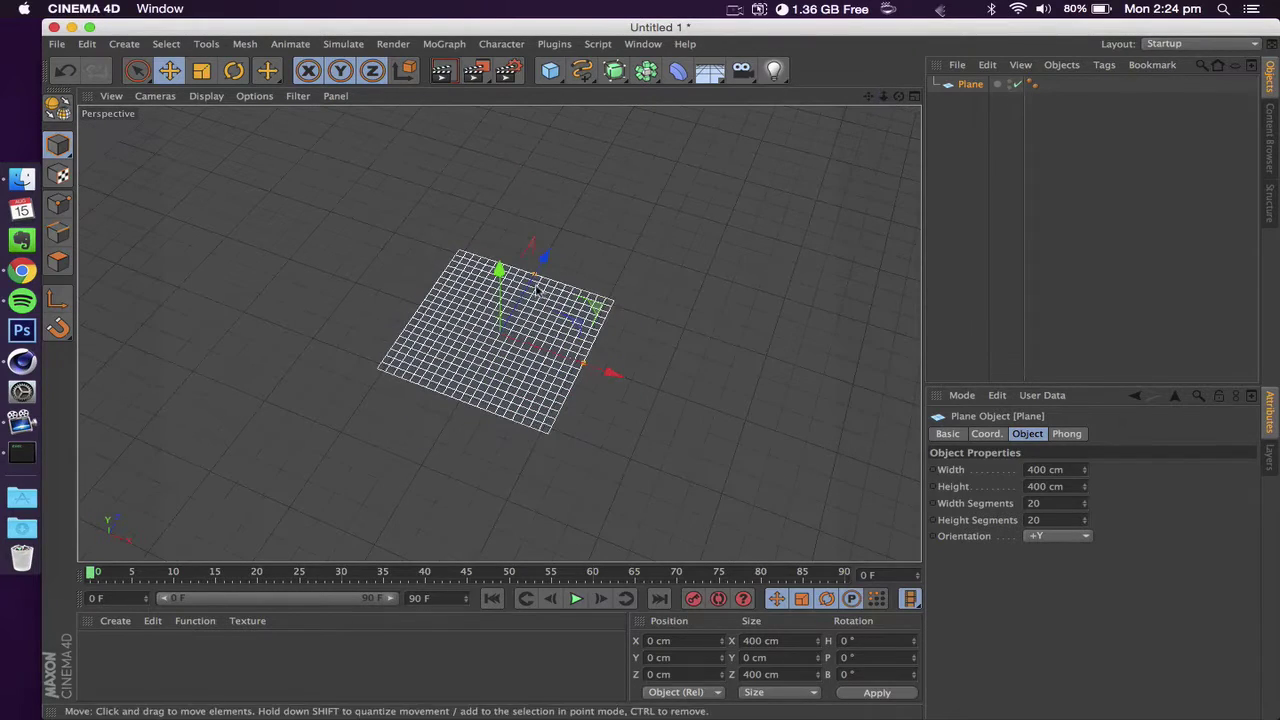
pyautogui.moveTo(534, 276); pyautogui.dragTo(588, 206)
# Raise the plane above the grid to about 402 cm on the Y axis.
pyautogui.moveTo(899, 101)
pyautogui.mouseDown()
pyautogui.moveTo(912, 134)
pyautogui.moveTo(906, 110)
pyautogui.mouseUp()
pyautogui.moveTo(499, 223); pyautogui.dragTo(499, 120)
pyautogui.moveTo(899, 96)
pyautogui.mouseDown()
pyautogui.moveTo(896, 78)
pyautogui.moveTo(898, 112)
pyautogui.mouseUp()
pyautogui.moveTo(498, 332); pyautogui.dragTo(498, 332)
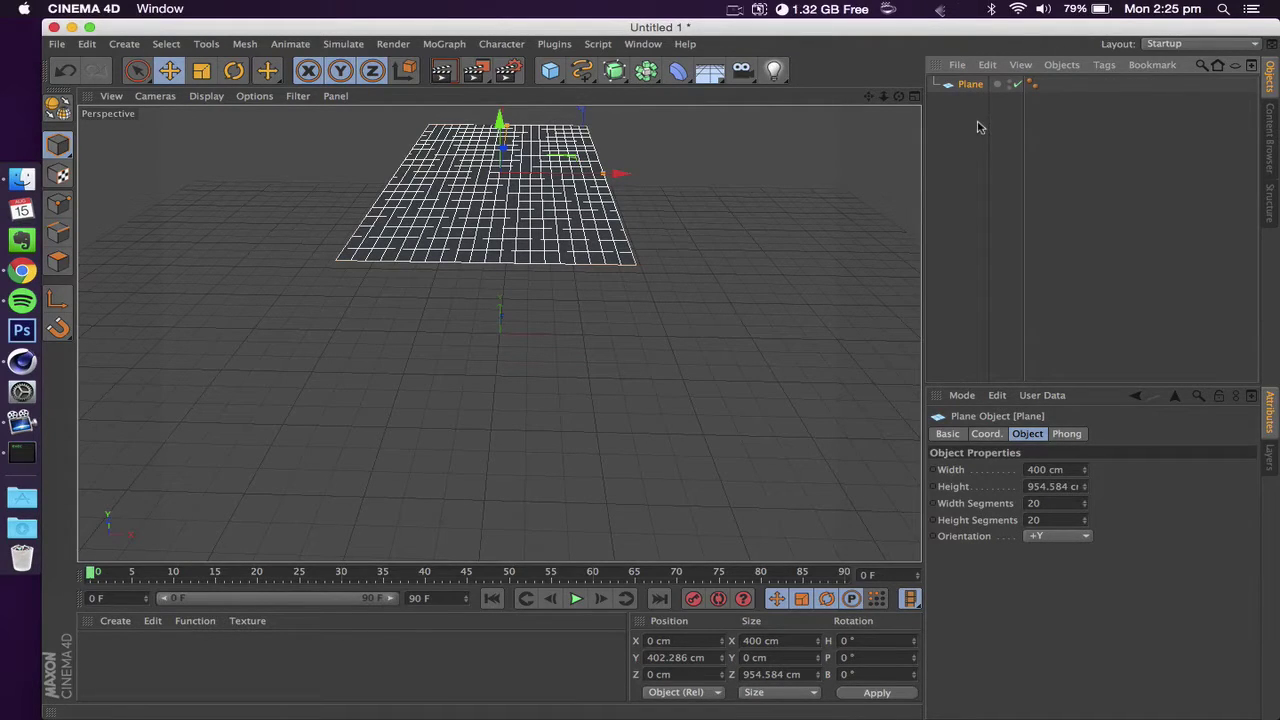
# Make two copies of the plane and move Plane.2 to about 464 cm and Plane.1 to about -456 cm along X.
pyautogui.press('super+v')
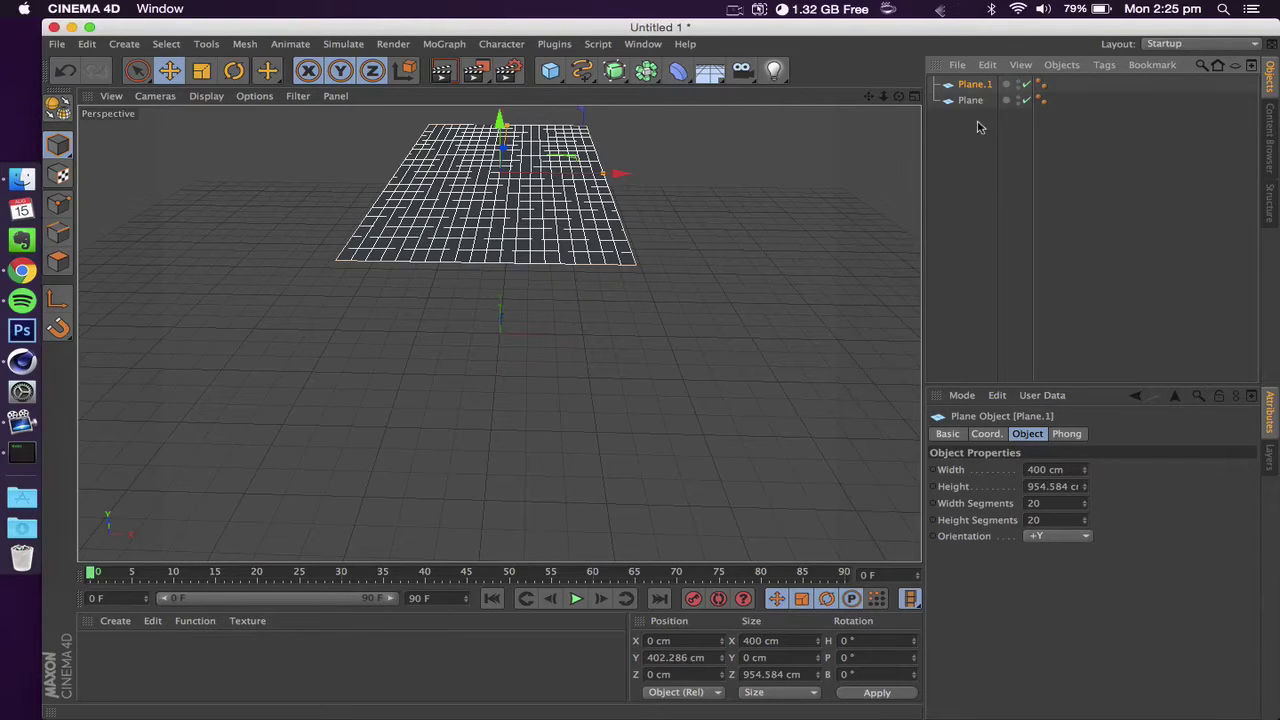
pyautogui.press('super+v')
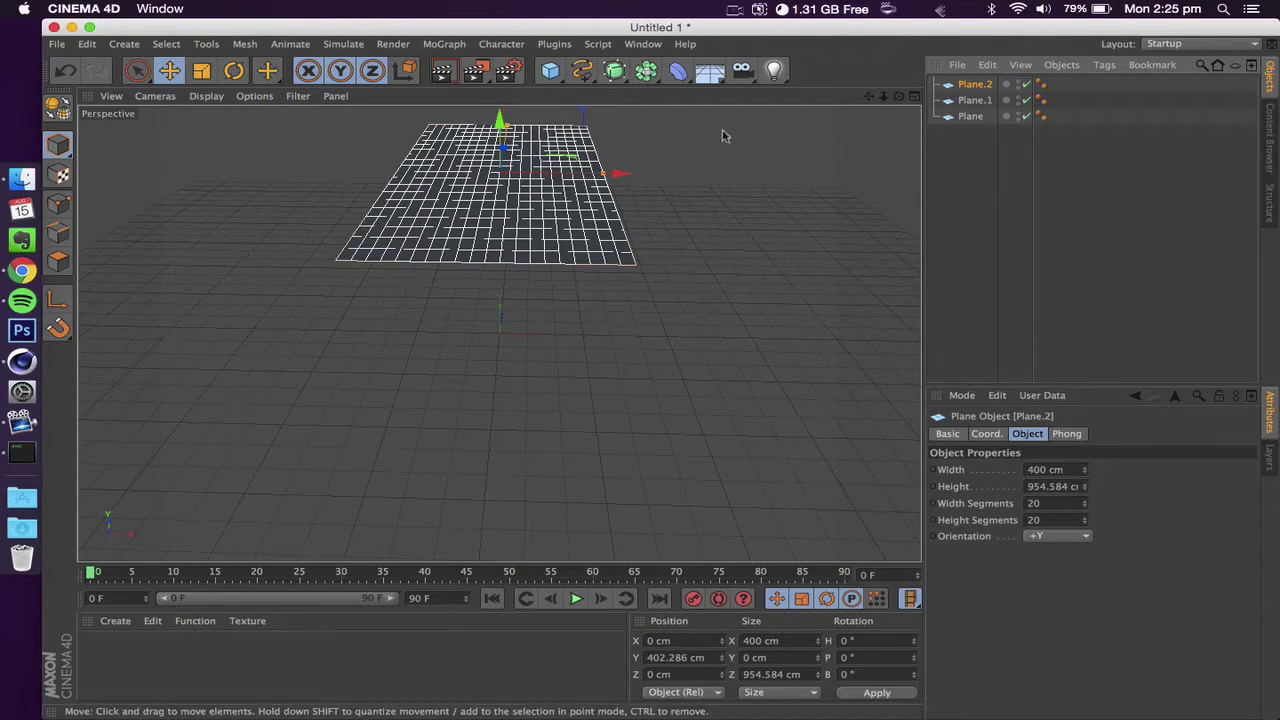
pyautogui.moveTo(617, 174); pyautogui.dragTo(857, 157)
pyautogui.click(975, 101)
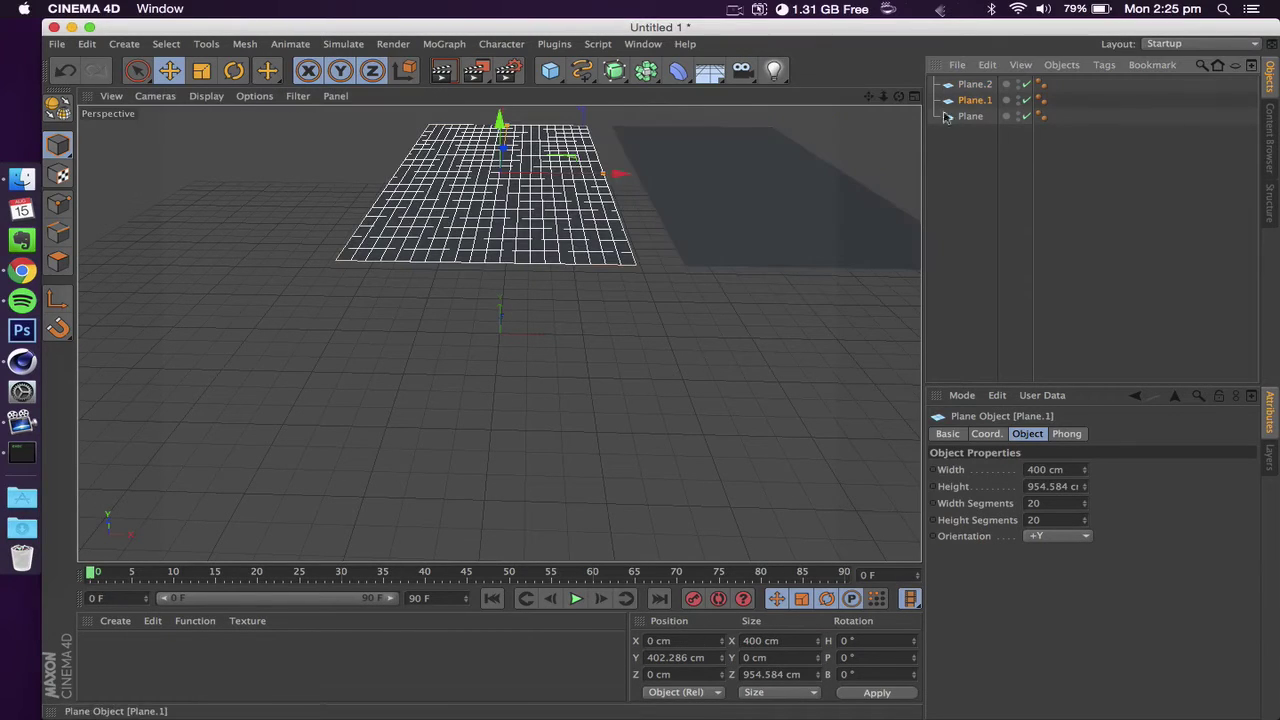
pyautogui.moveTo(616, 173); pyautogui.dragTo(390, 169)
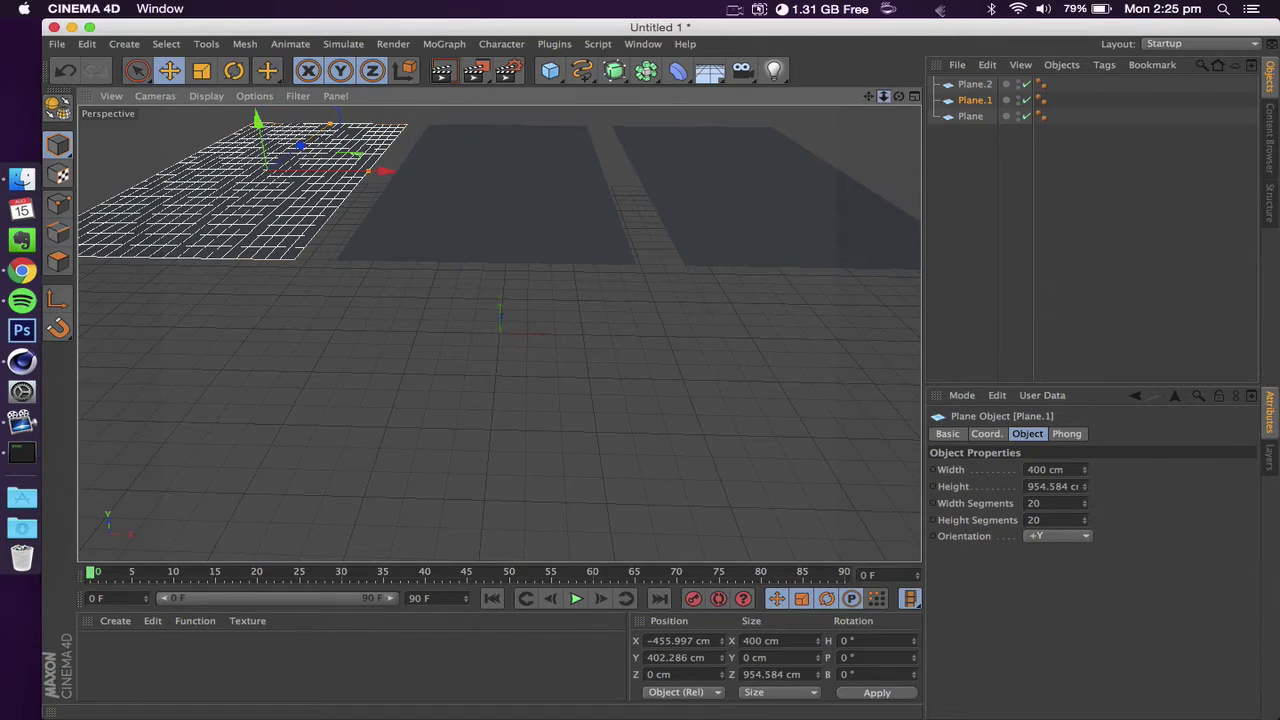
pyautogui.moveTo(883, 96); pyautogui.dragTo(498, 332)
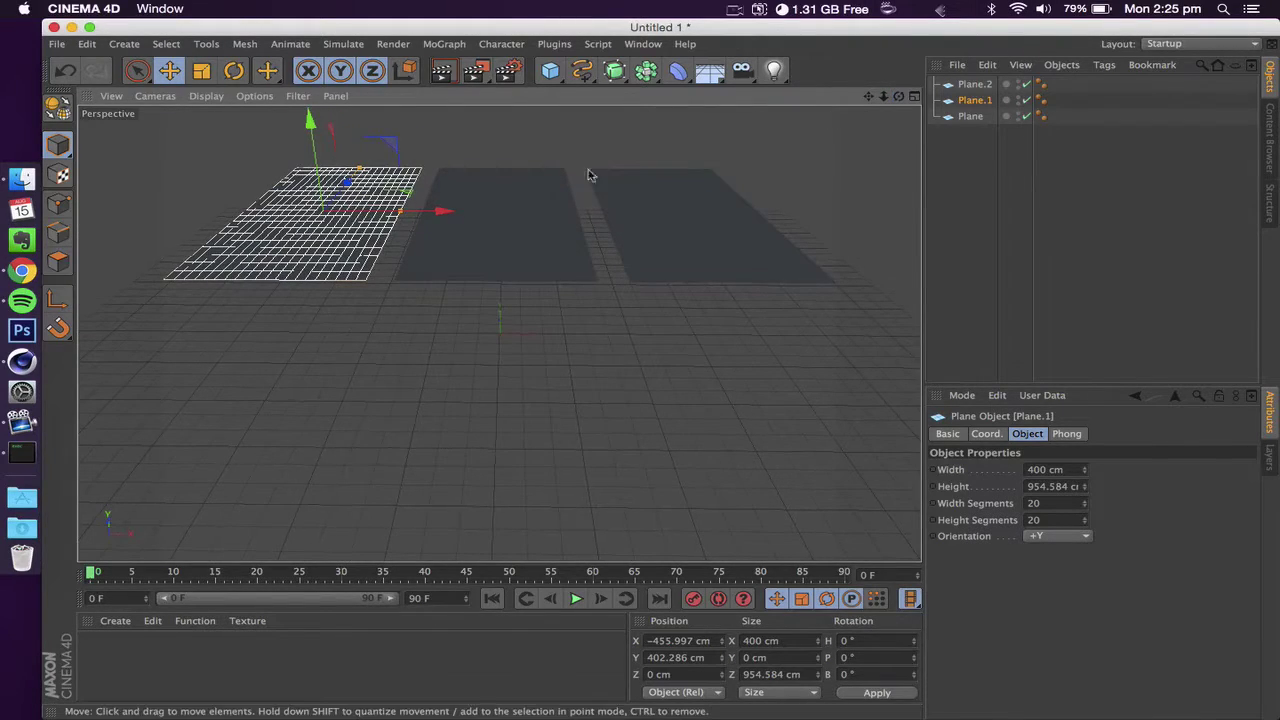
# Tilt the two outer planes by rotating their bank, Plane.1 to about -26° and Plane.2 to about 33°.
pyautogui.click(233, 70)
pyautogui.moveTo(389, 183); pyautogui.dragTo(366, 158)
pyautogui.click(662, 214)
pyautogui.moveTo(670, 200); pyautogui.dragTo(666, 151)
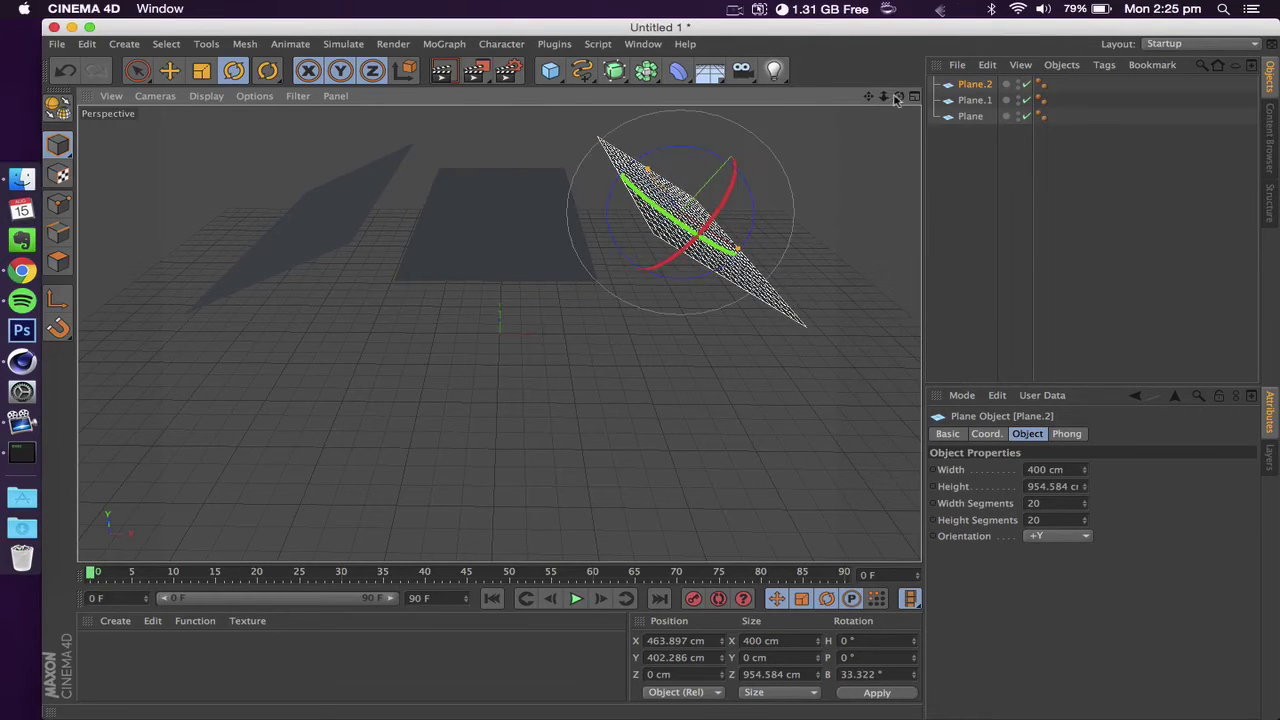
# Move tilted Plane.1 outward and down, away from the middle plane.
pyautogui.moveTo(899, 96); pyautogui.dragTo(790, 140)
pyautogui.click(322, 193)
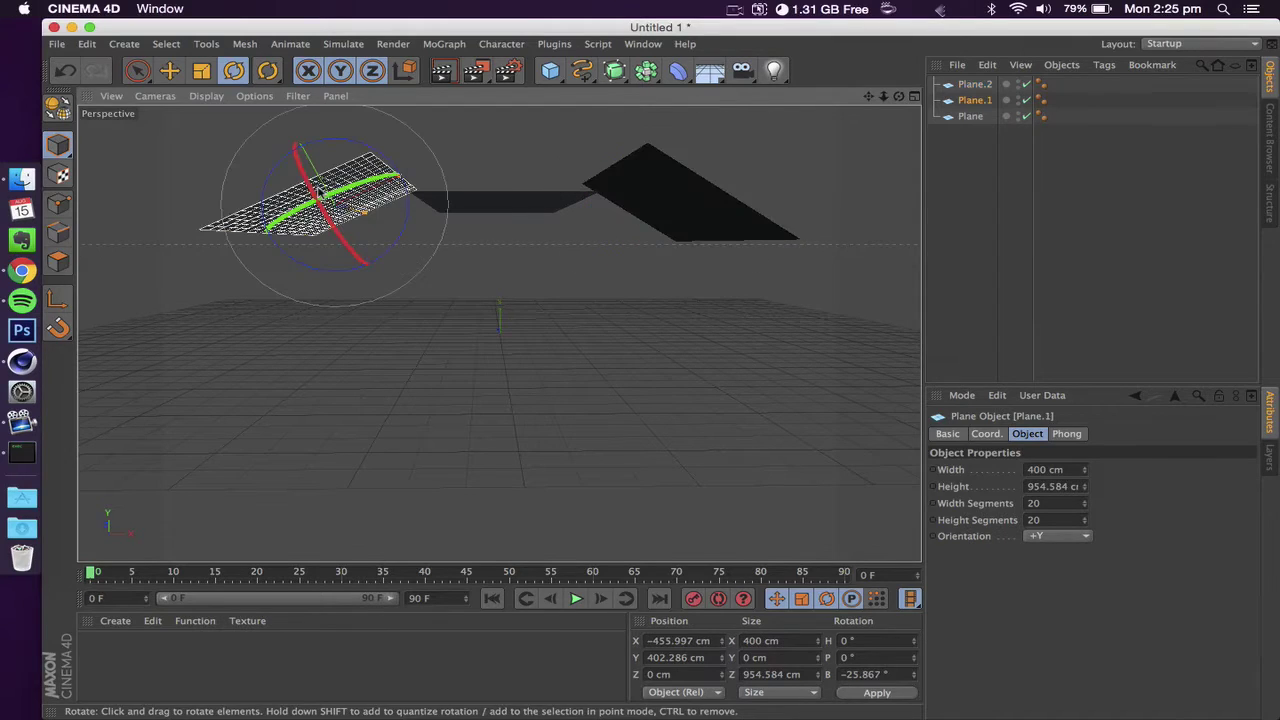
pyautogui.click(169, 70)
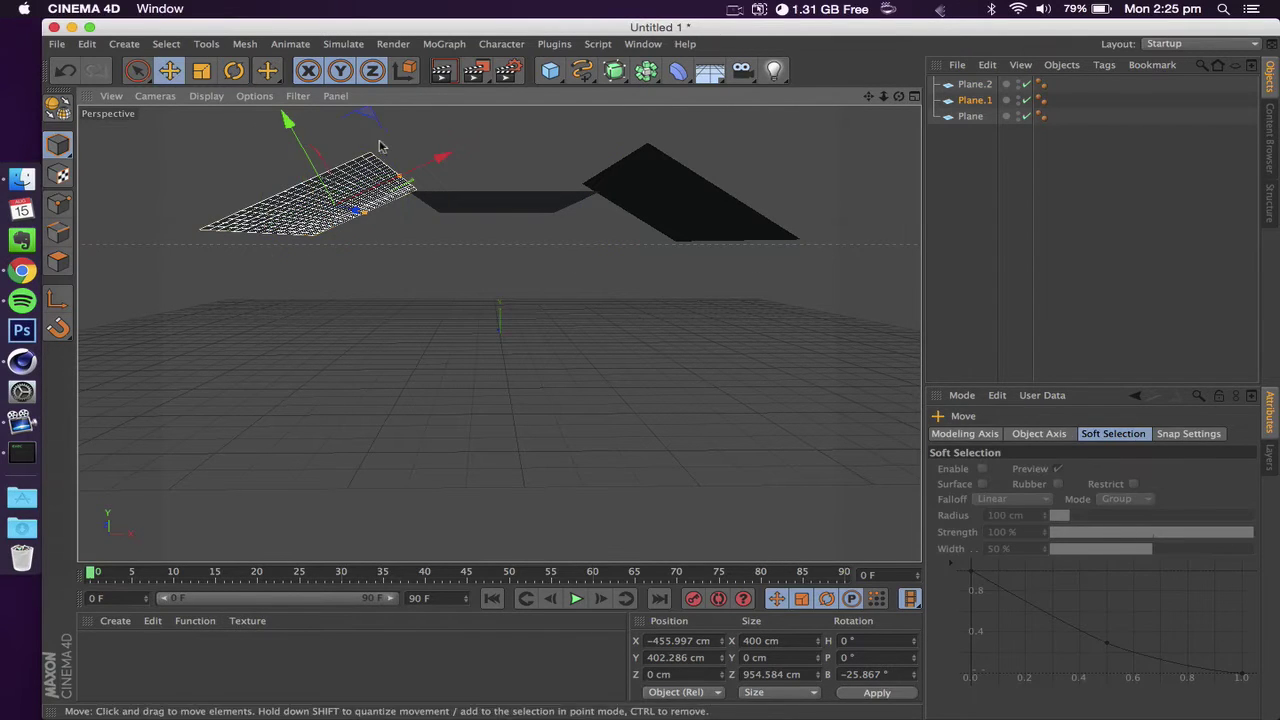
pyautogui.moveTo(443, 158); pyautogui.dragTo(209, 142)
pyautogui.moveTo(371, 194); pyautogui.dragTo(376, 194)
# Move tilted Plane.2 outward and down to about X 590 cm, Y 285 cm.
pyautogui.click(672, 190)
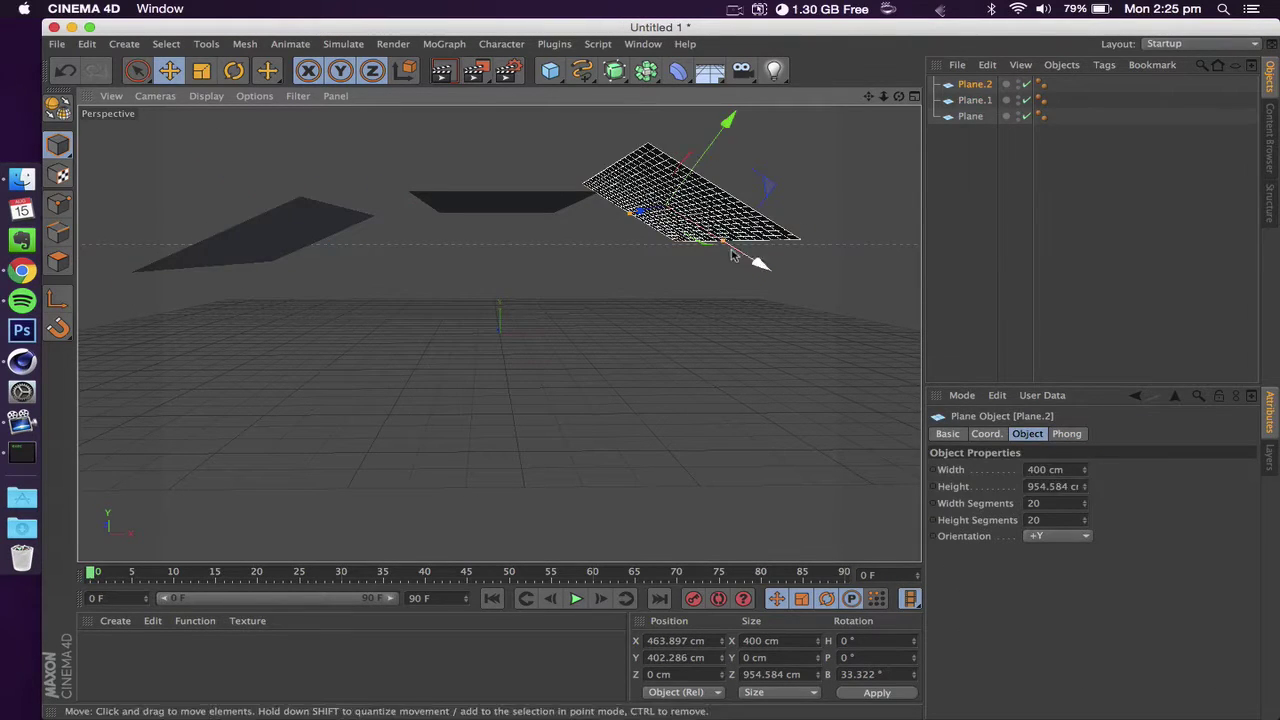
pyautogui.moveTo(760, 263); pyautogui.dragTo(809, 296)
pyautogui.moveTo(784, 146); pyautogui.dragTo(778, 153)
pyautogui.moveTo(899, 96); pyautogui.dragTo(860, 135)
pyautogui.moveTo(498, 332); pyautogui.dragTo(378, 545)
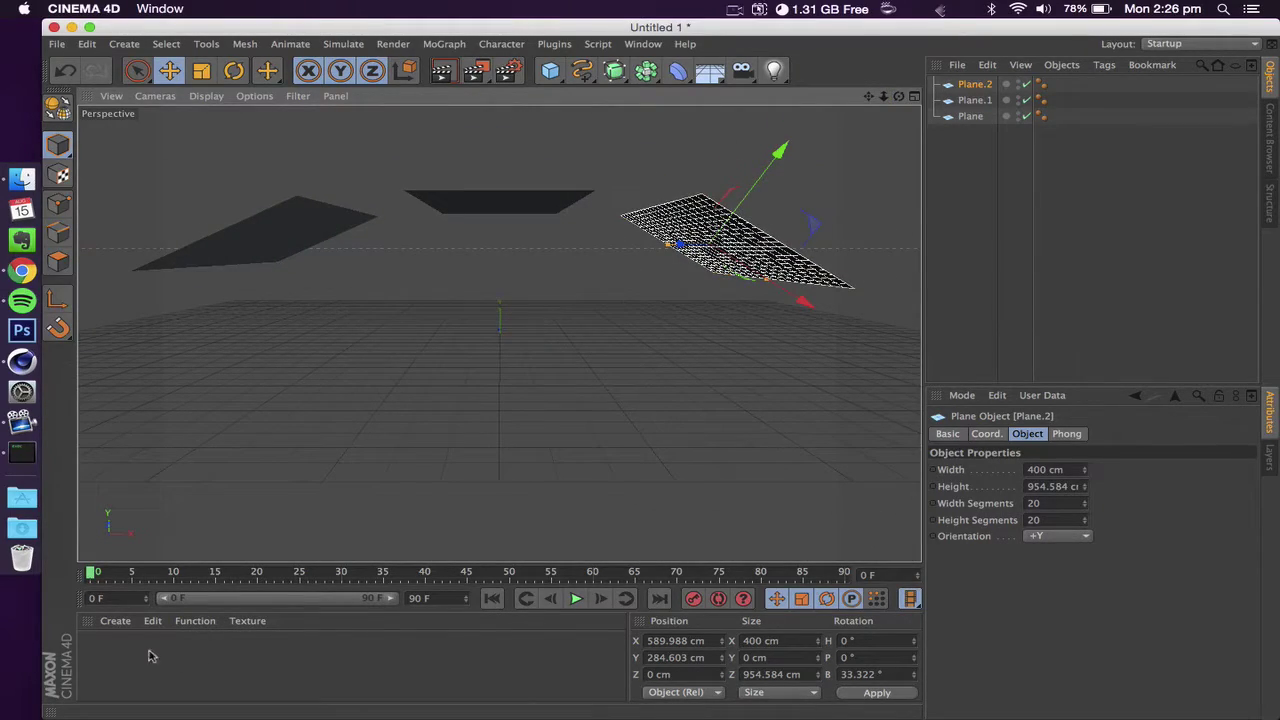
# Create a new material with the Specular and Color channels turned off and Luminance turned on.
pyautogui.click(117, 627)
pyautogui.click(175, 481)
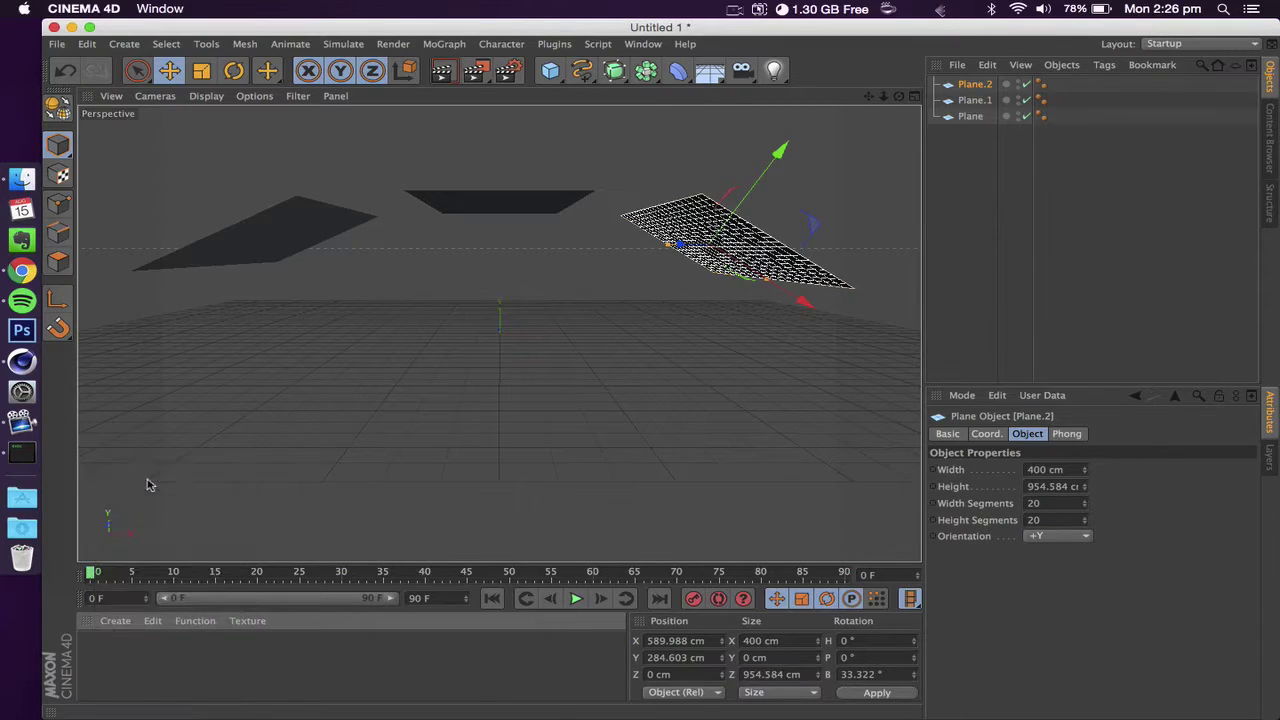
pyautogui.doubleClick(99, 650)
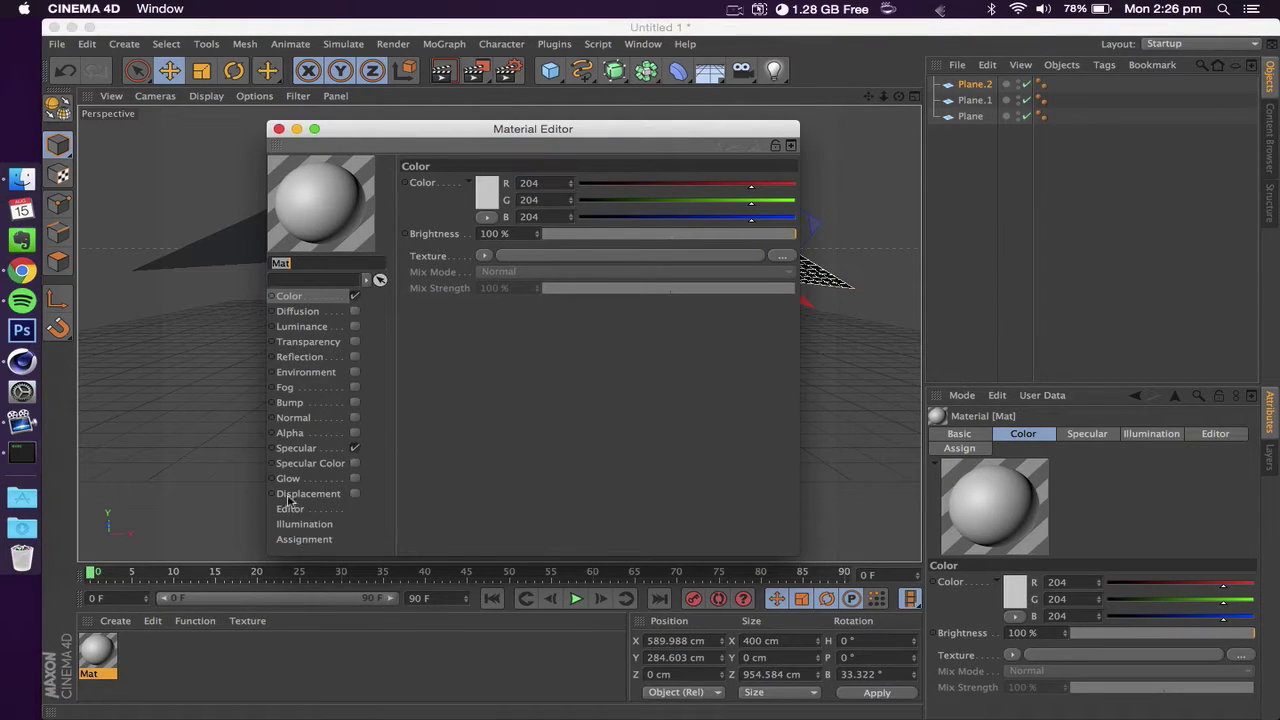
pyautogui.click(354, 449)
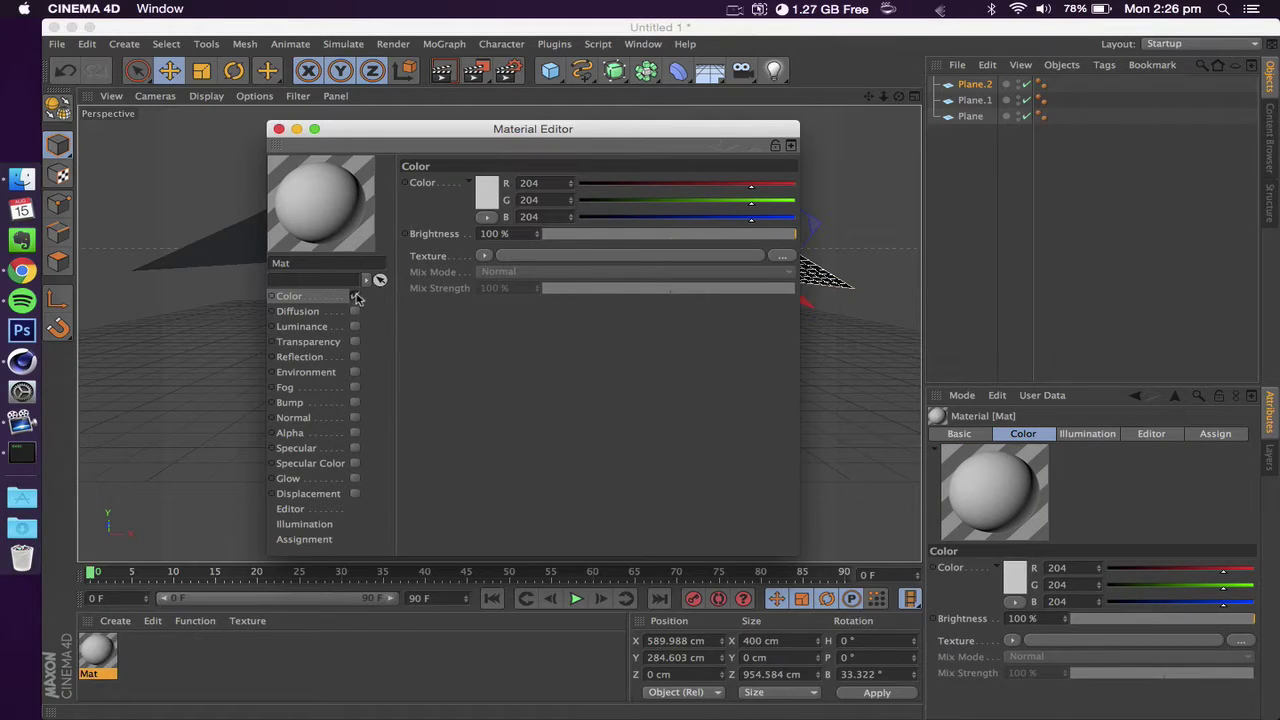
pyautogui.click(355, 297)
pyautogui.click(310, 327)
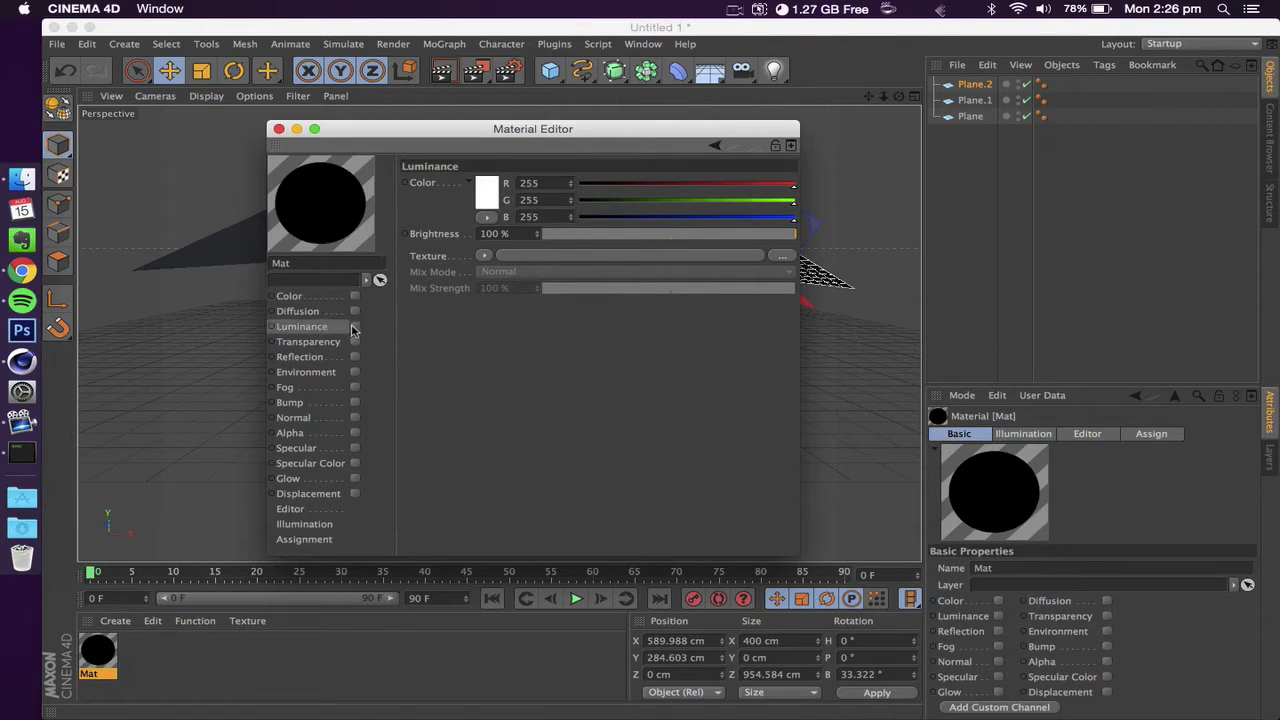
pyautogui.click(355, 327)
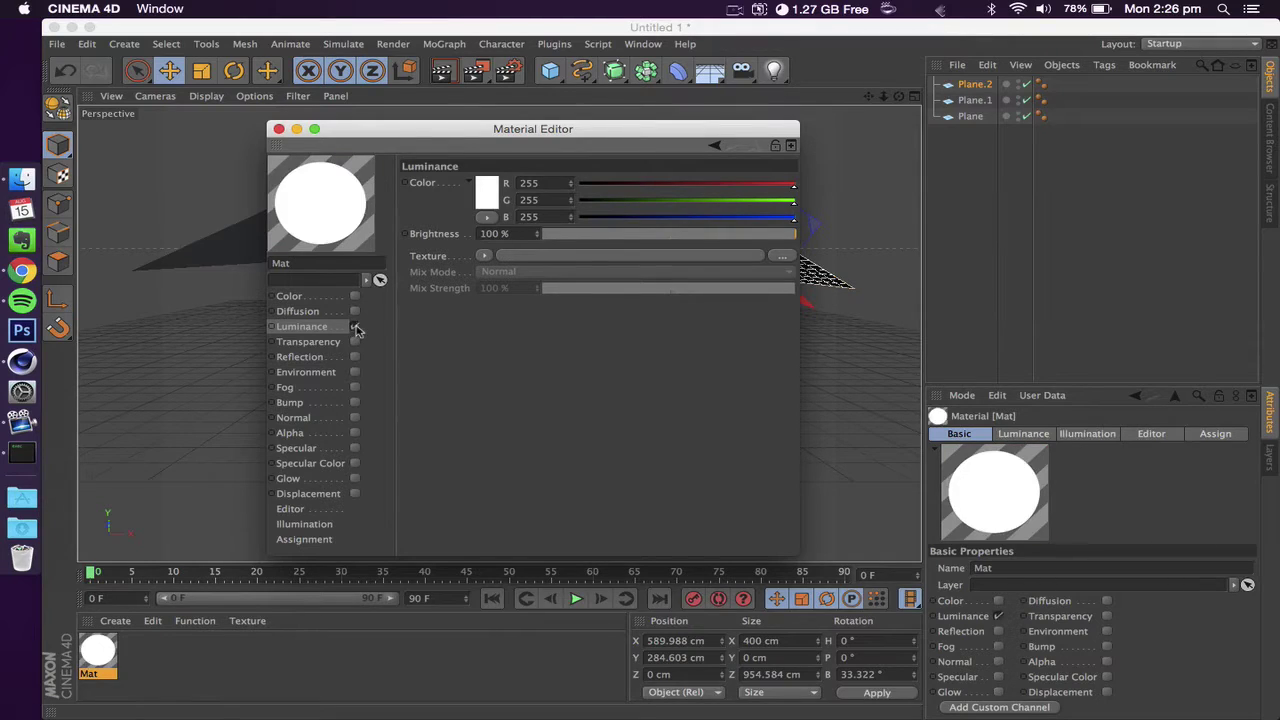
# Load a Gradient texture into the material's Luminance channel and set its type to 2D - Circular.
pyautogui.click(485, 256)
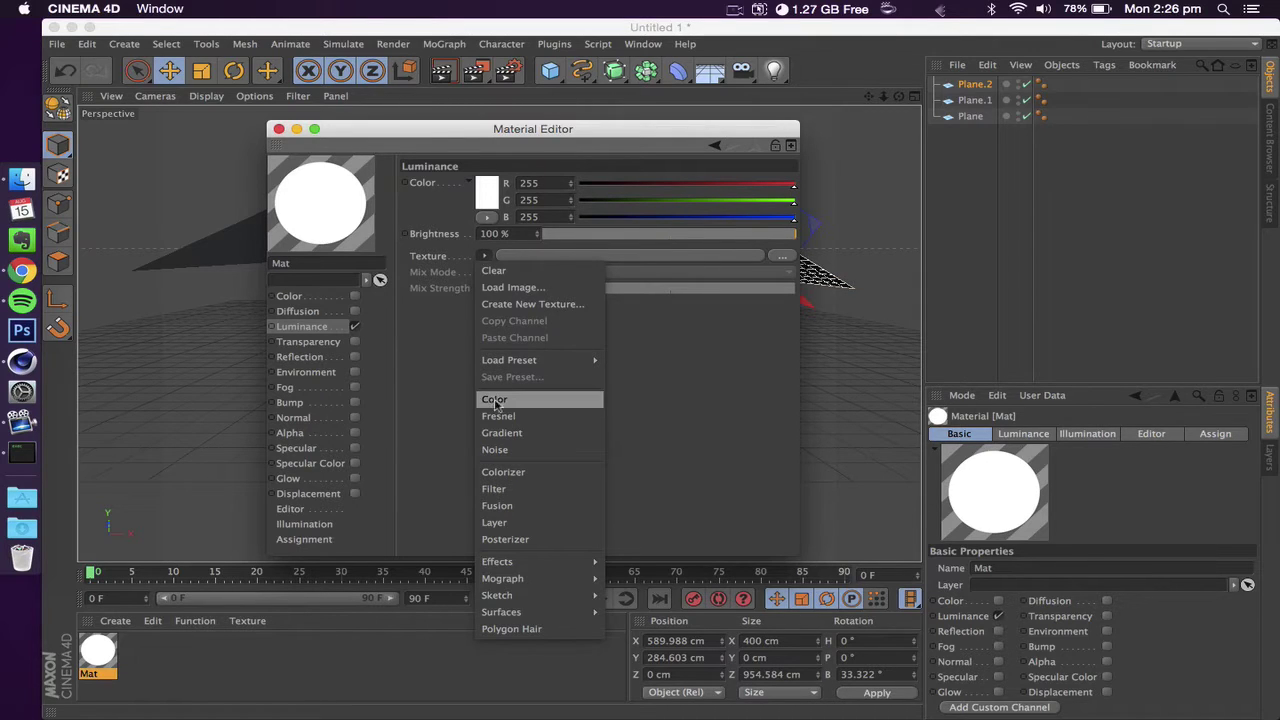
pyautogui.click(502, 433)
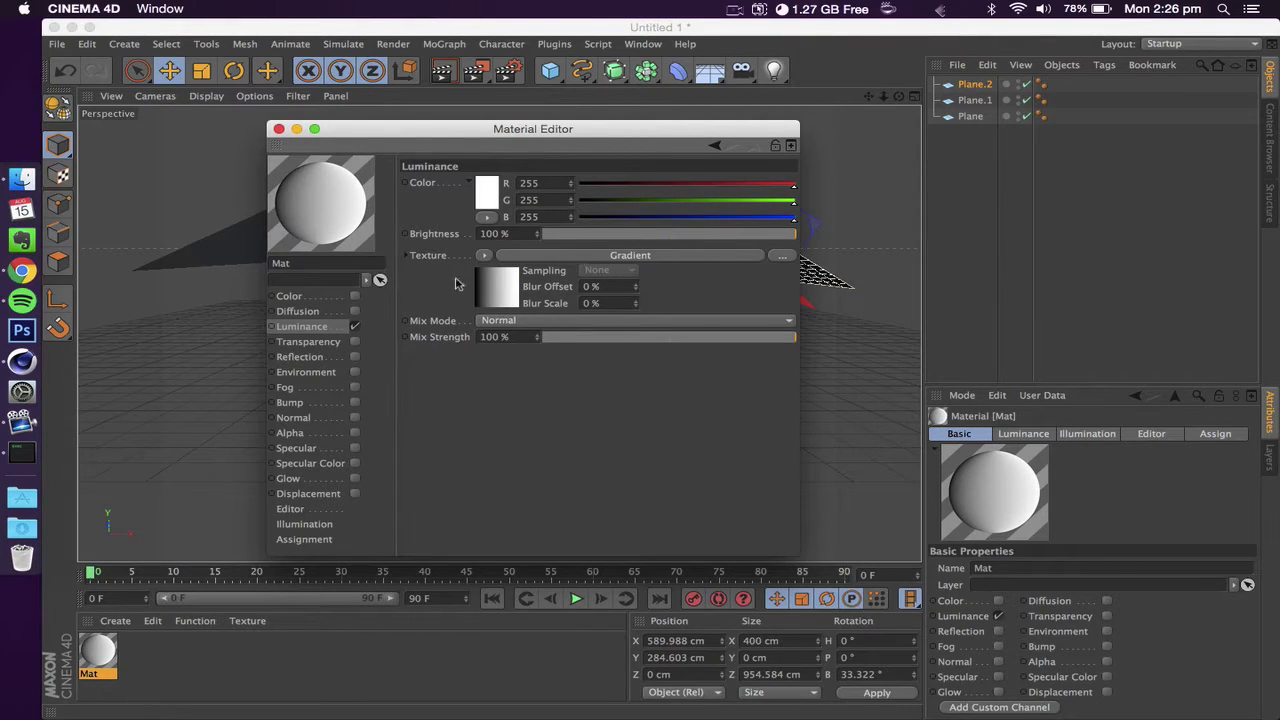
pyautogui.click(493, 290)
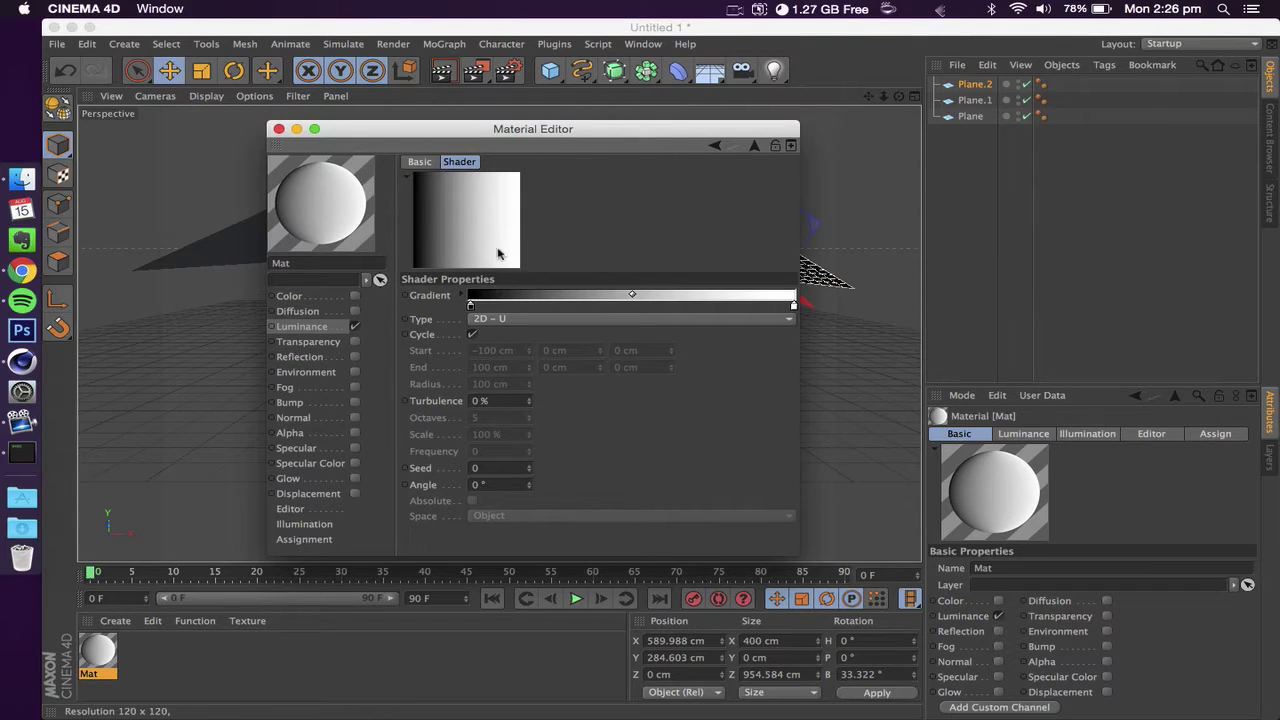
pyautogui.click(502, 320)
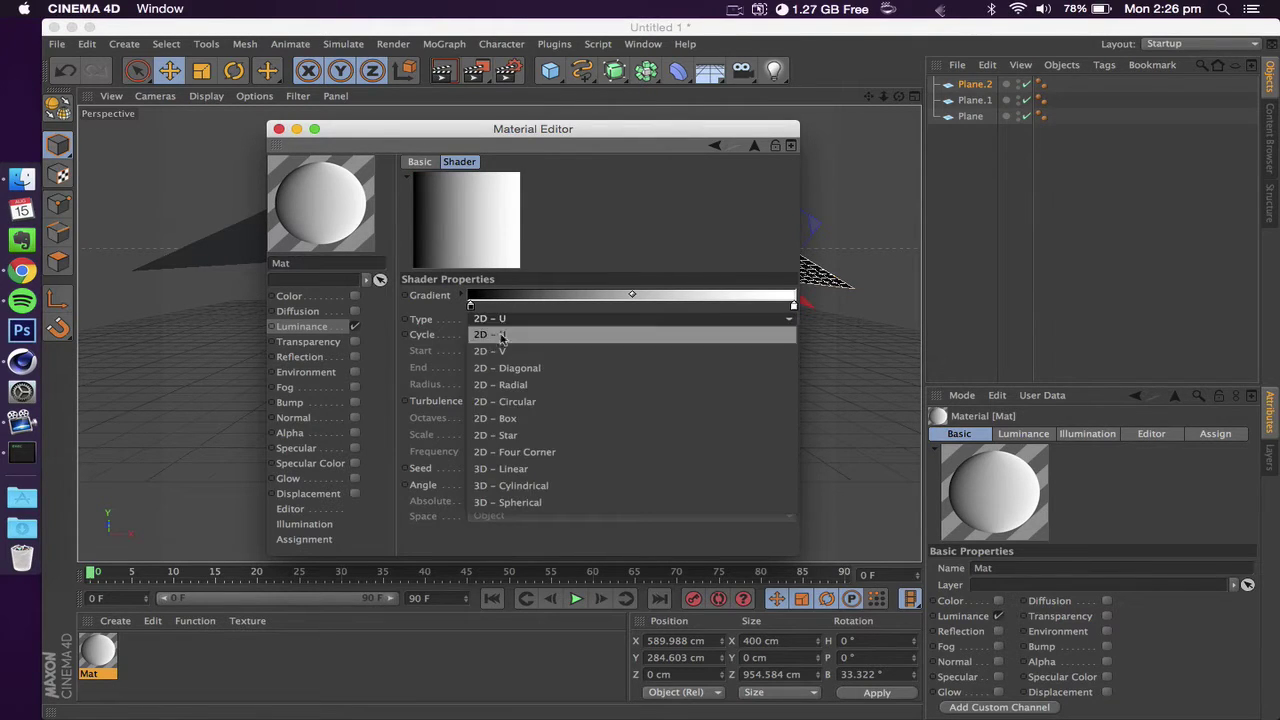
pyautogui.click(482, 404)
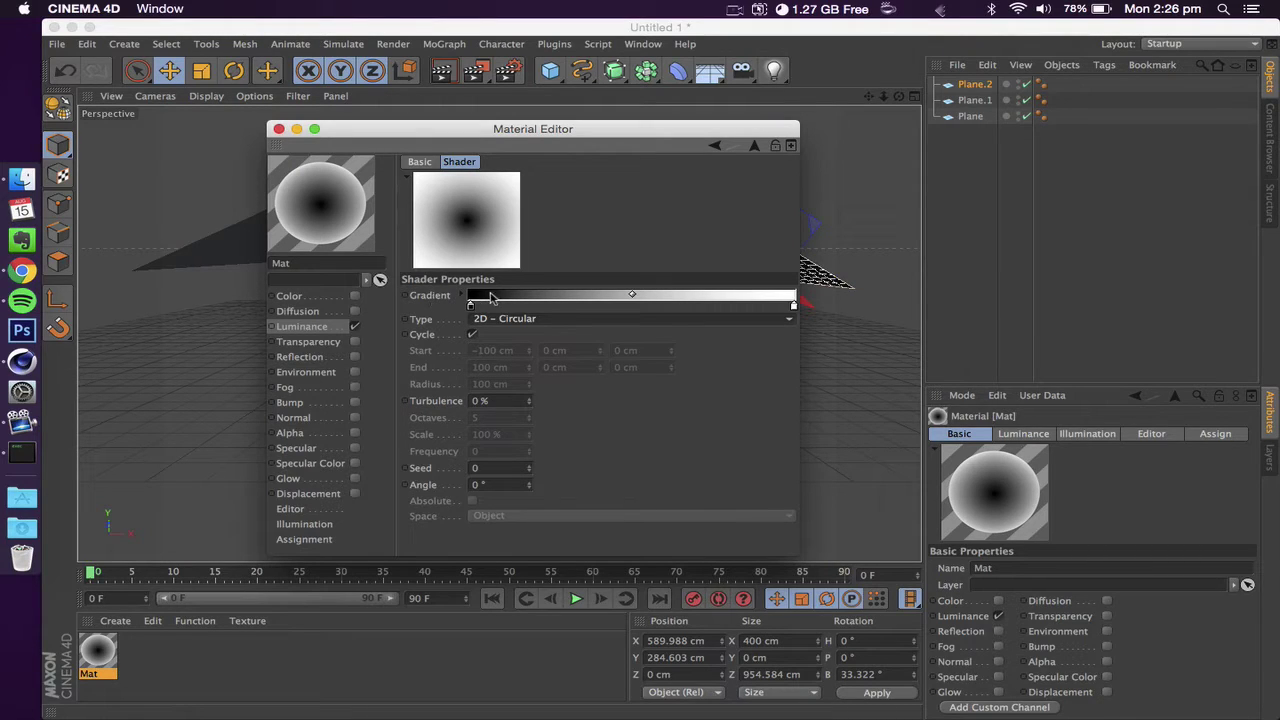
# Invert the circular gradient to run from white at the center to black at the edge, and close the Material Editor.
pyautogui.rightClick(502, 299)
pyautogui.click(529, 307)
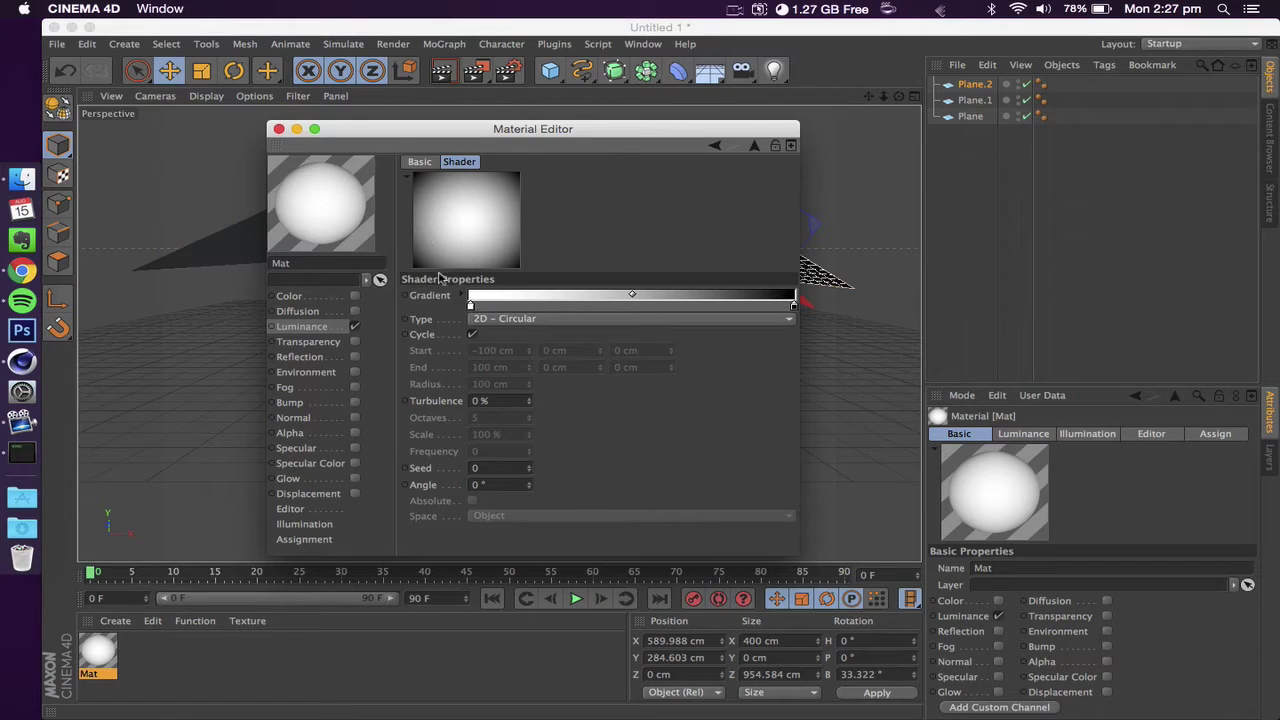
pyautogui.click(302, 327)
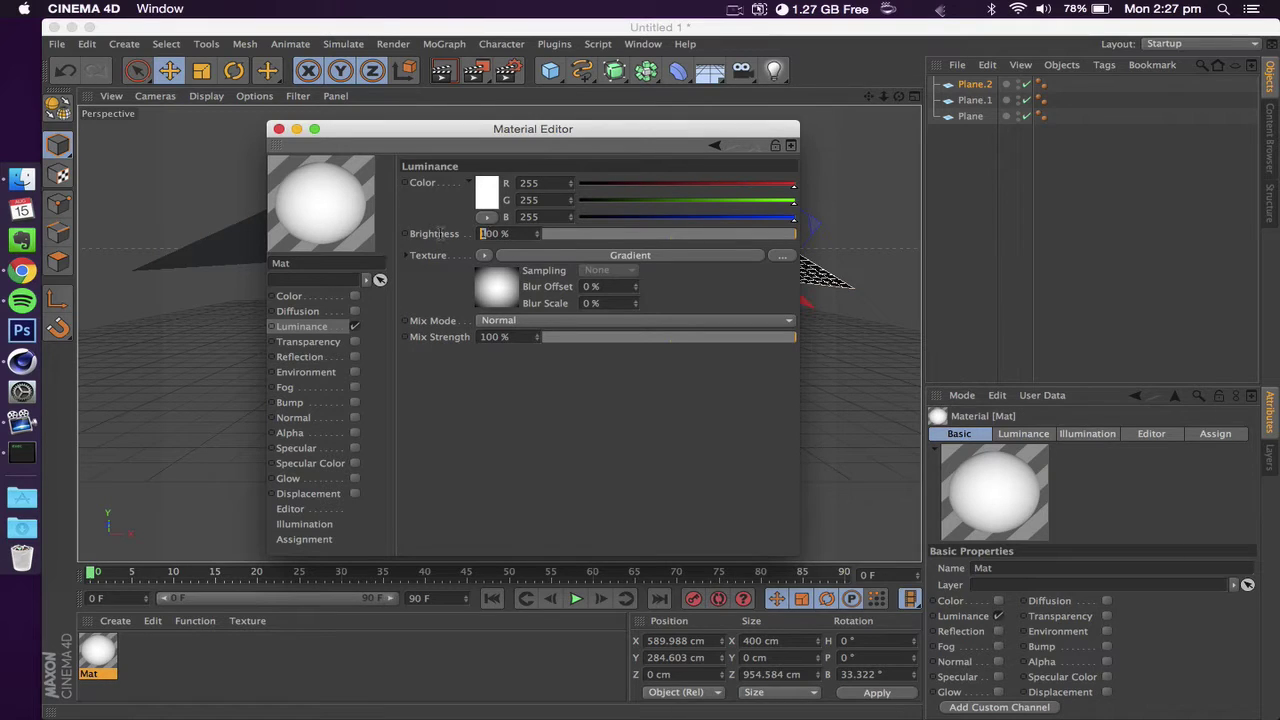
pyautogui.press('Return')
pyautogui.click(279, 130)
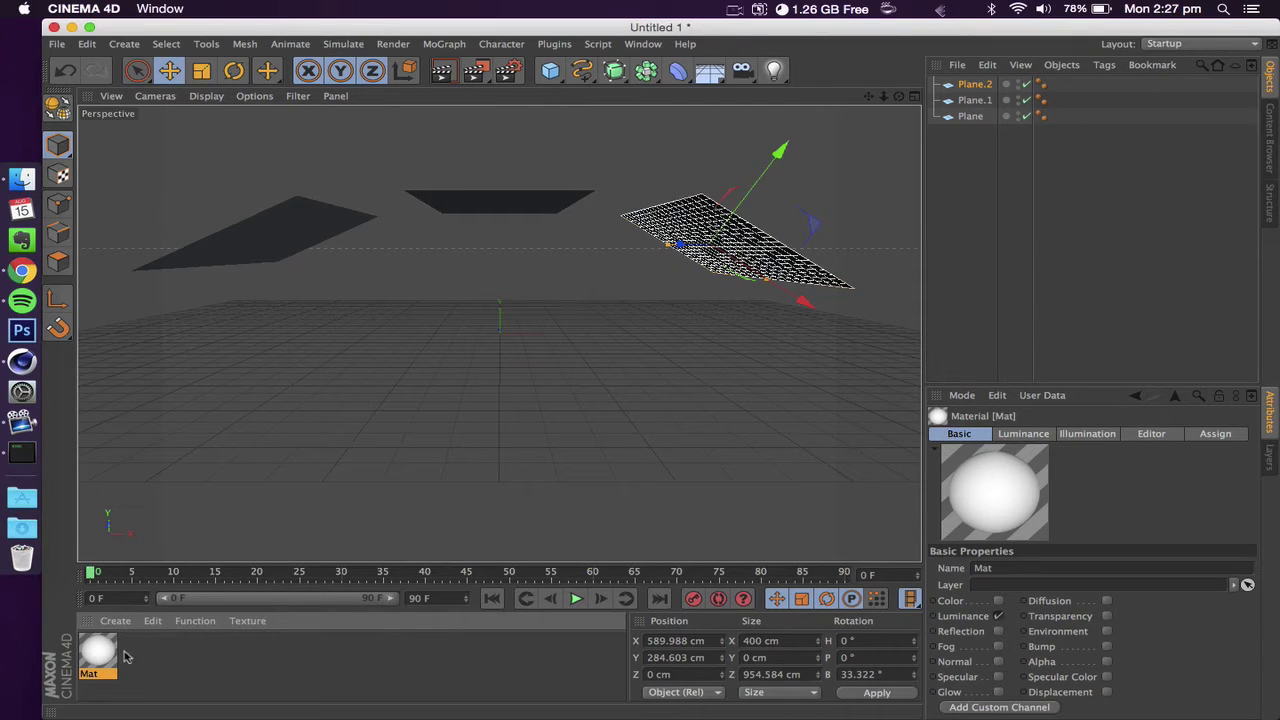
# Apply the circular gradient material to the middle plane.
pyautogui.click(226, 658)
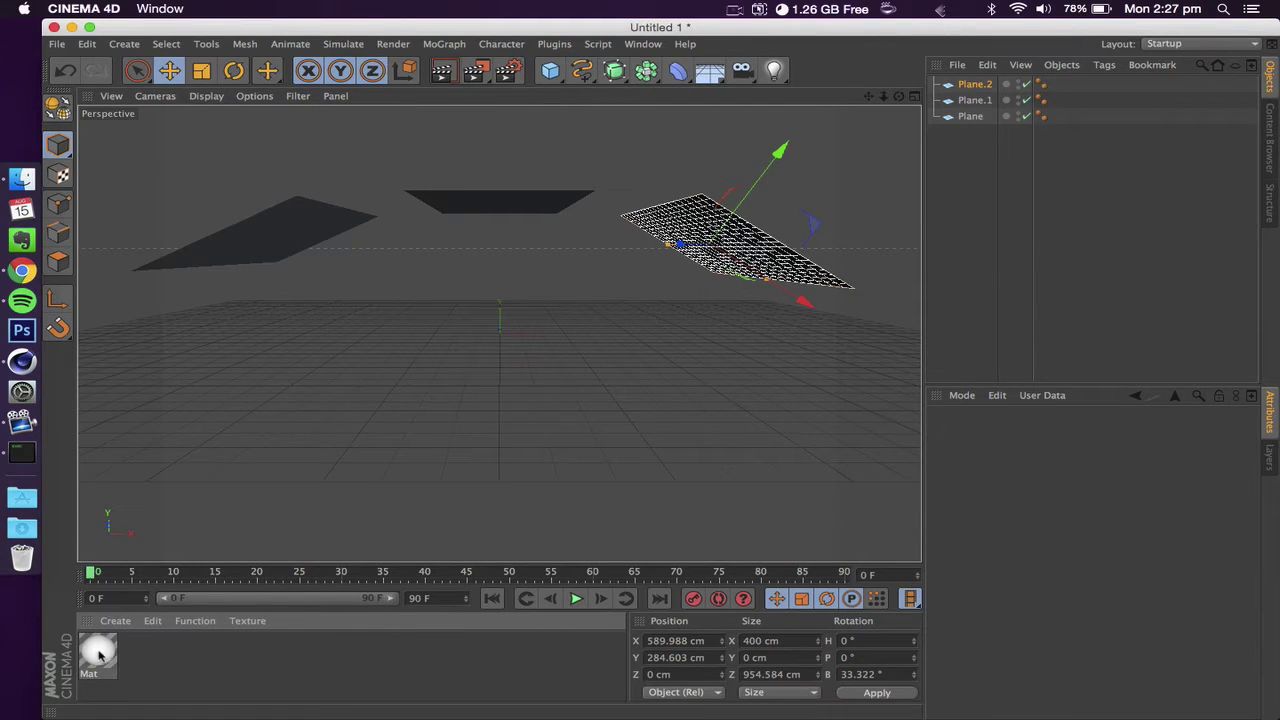
pyautogui.moveTo(98, 655); pyautogui.dragTo(509, 215)
pyautogui.moveTo(898, 97)
pyautogui.mouseDown()
pyautogui.moveTo(898, 210)
pyautogui.moveTo(780, 218)
pyautogui.moveTo(780, 190)
pyautogui.moveTo(780, 230)
pyautogui.moveTo(780, 212)
pyautogui.moveTo(898, 97)
pyautogui.mouseUp()
# Create a second material with the Color and Specular channels turned off and Luminance turned on.
pyautogui.doubleClick(207, 647)
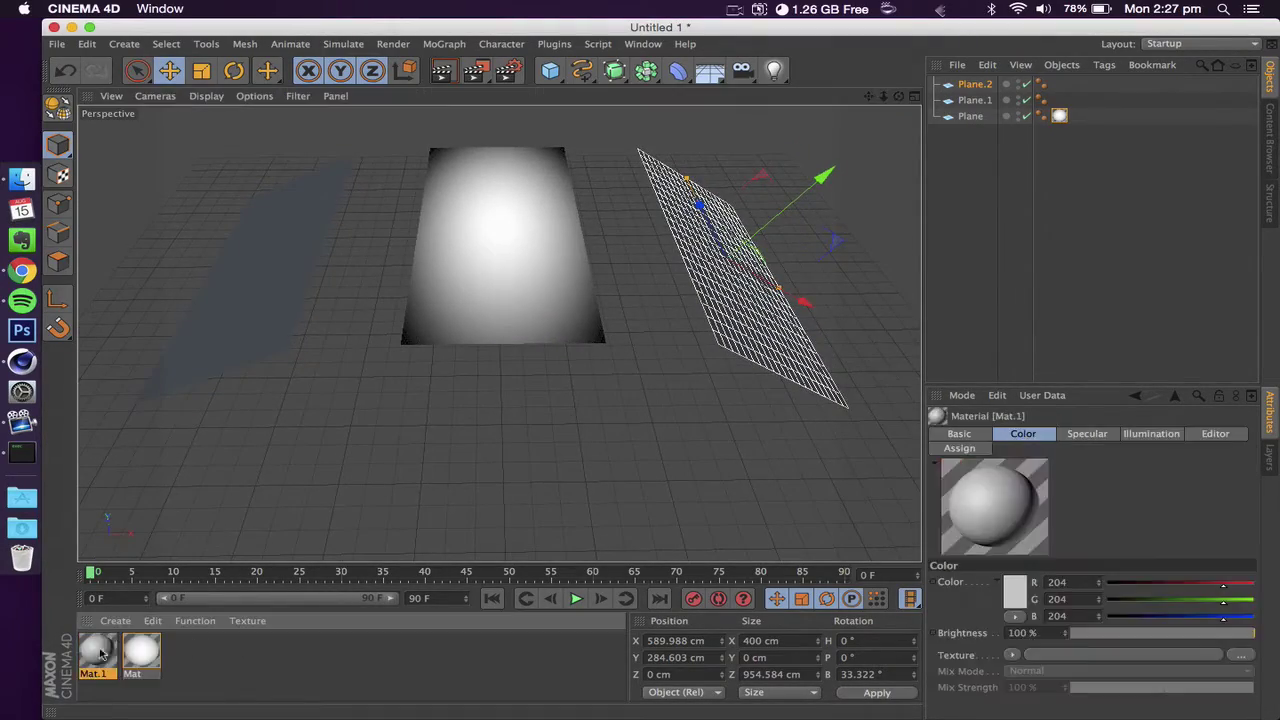
pyautogui.doubleClick(98, 652)
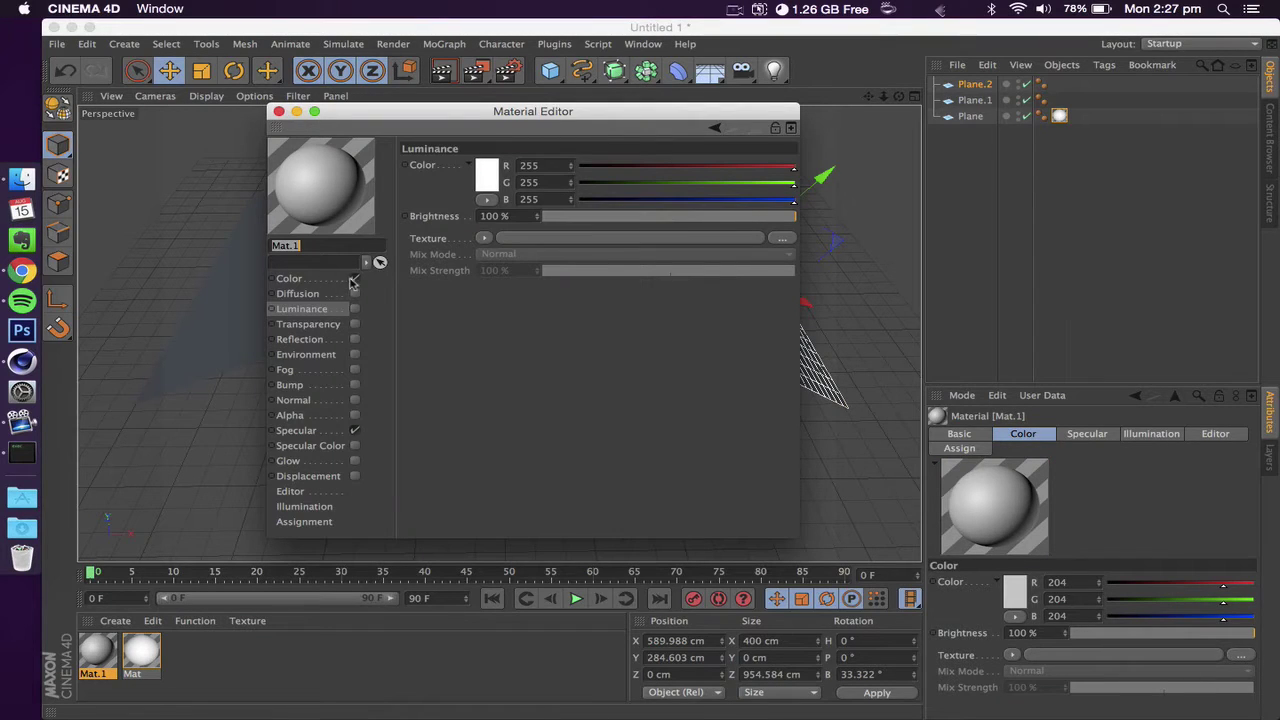
pyautogui.click(355, 279)
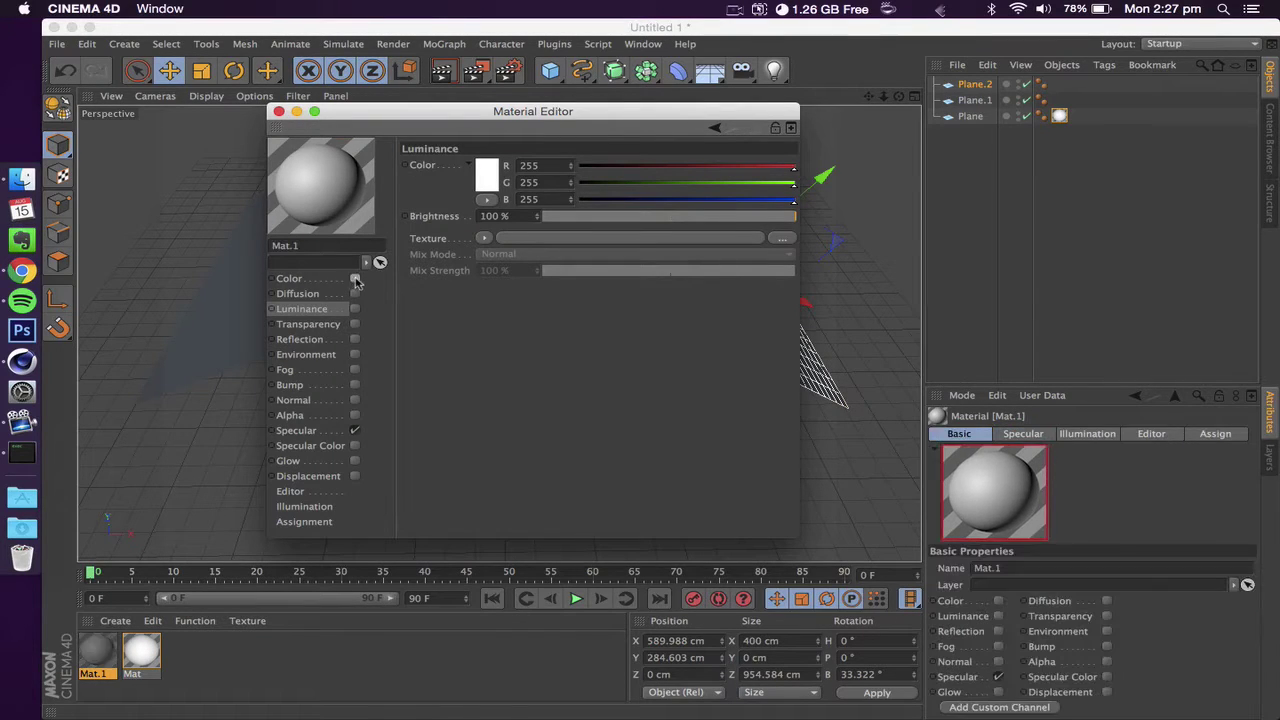
pyautogui.click(355, 430)
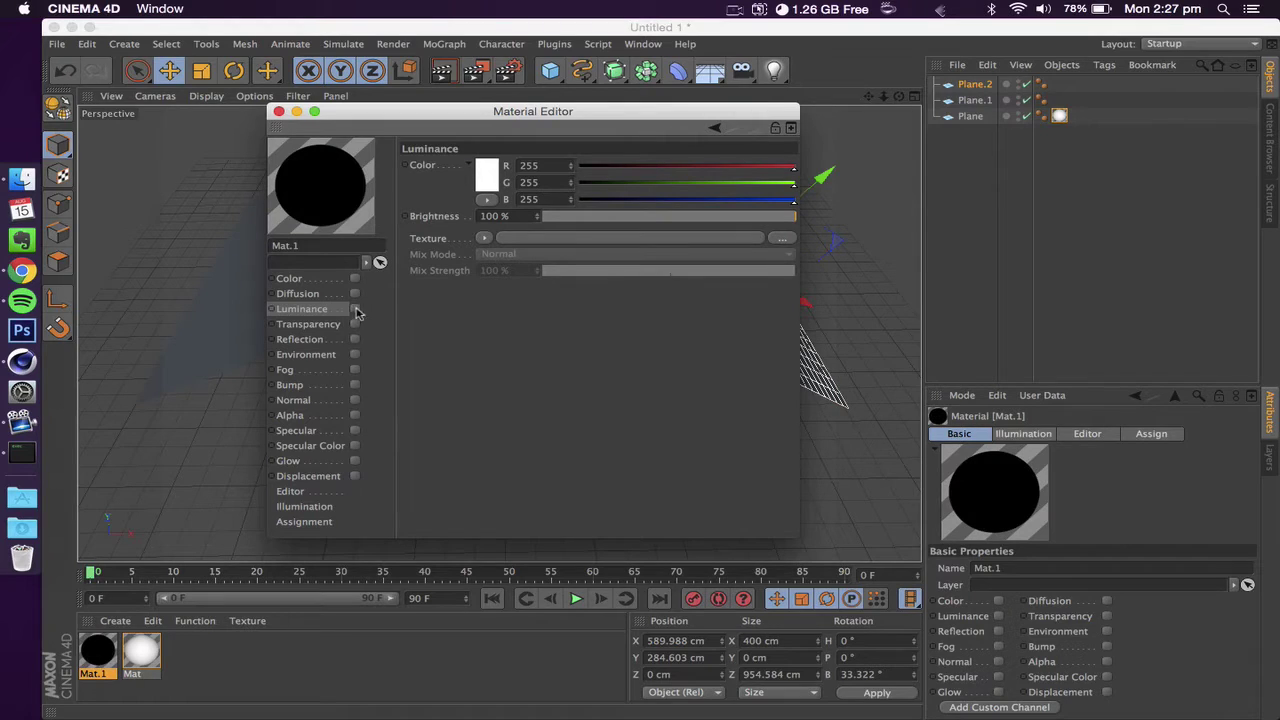
pyautogui.click(355, 309)
# Load a Gradient texture into the second material's Luminance channel as 2D - Circular, inverted to run from white center to black edge.
pyautogui.click(485, 240)
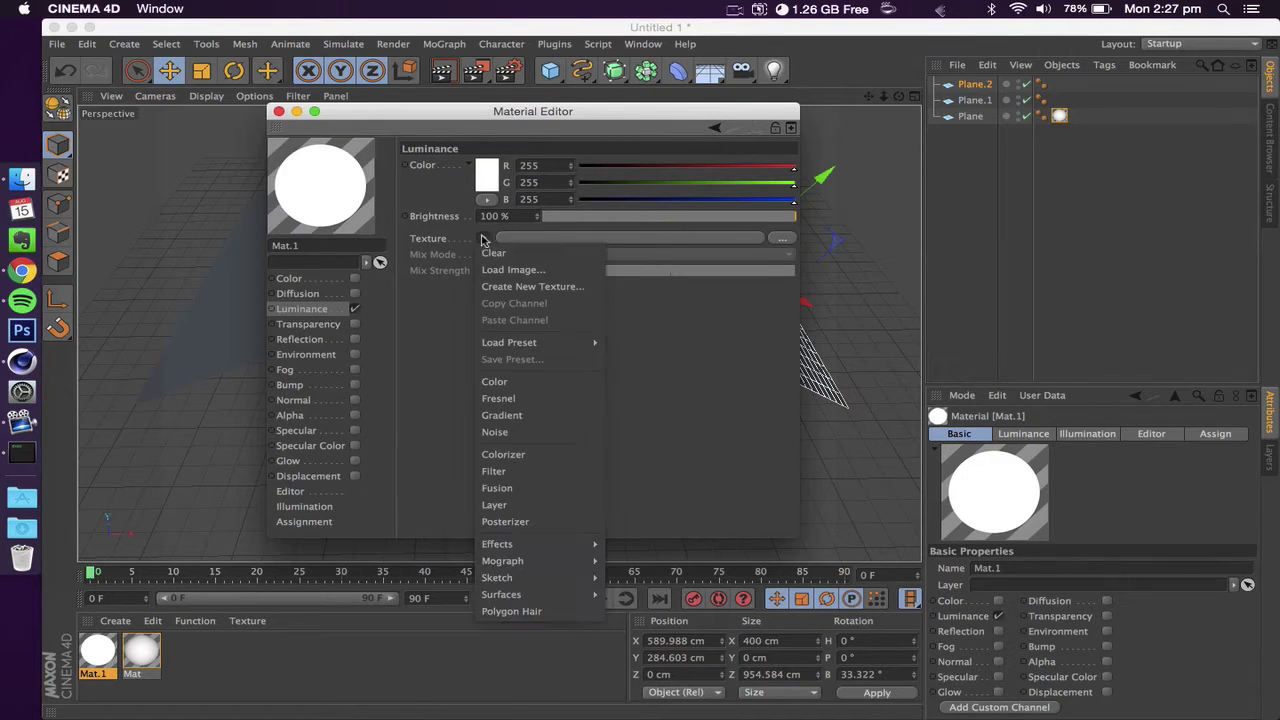
pyautogui.click(508, 425)
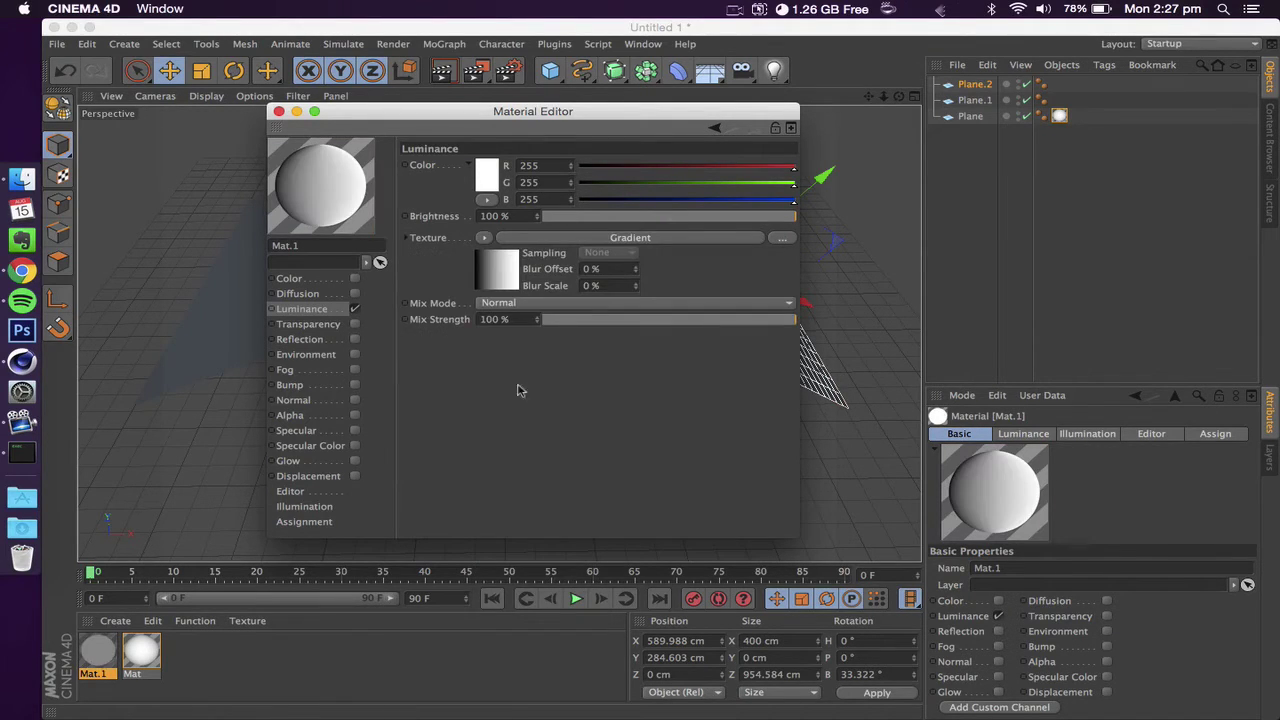
pyautogui.click(505, 270)
pyautogui.click(522, 301)
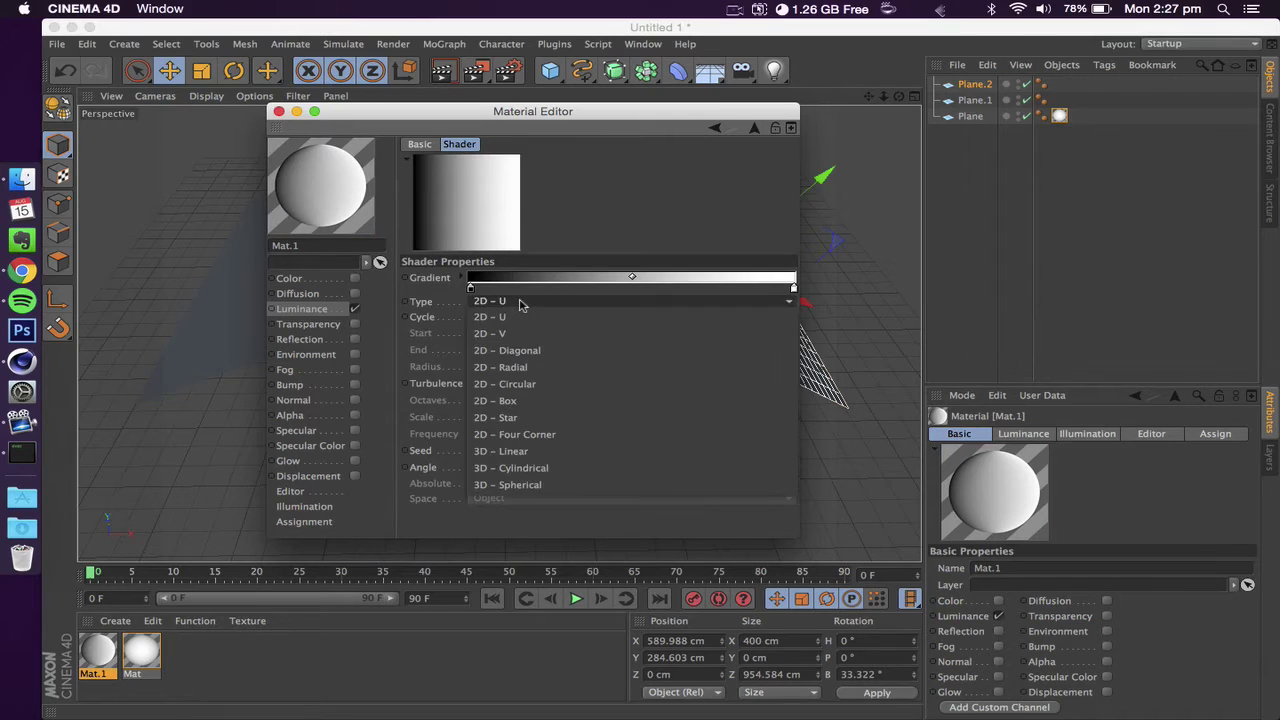
pyautogui.click(505, 384)
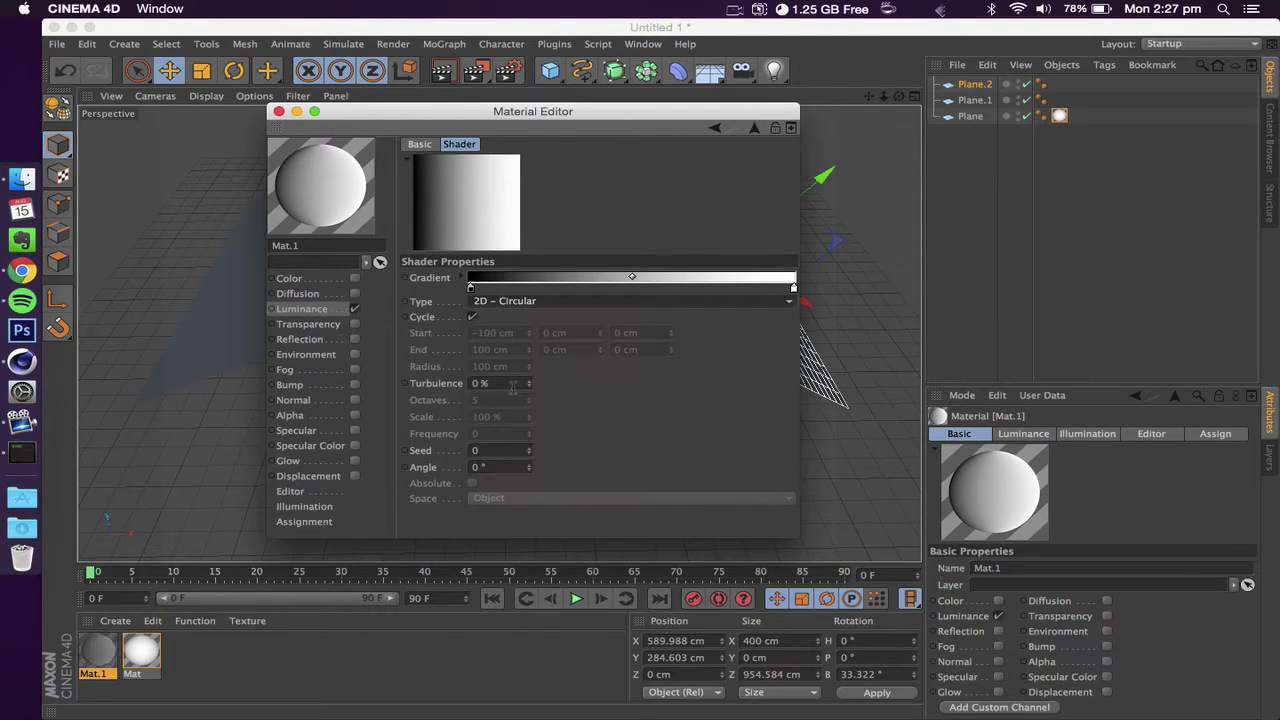
pyautogui.rightClick(500, 282)
pyautogui.click(540, 302)
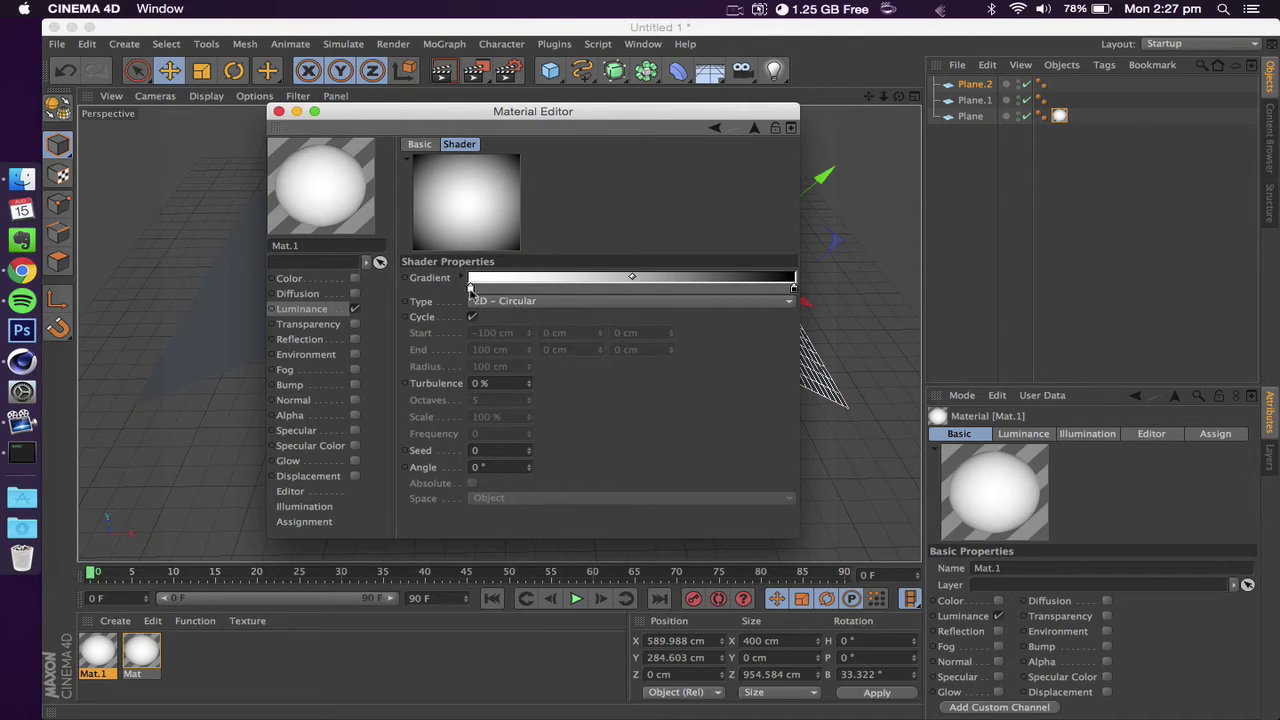
# Tint the gradient's white knot a warm off-white with hue 29° and saturation about 7%, and close the Material Editor.
pyautogui.doubleClick(470, 288)
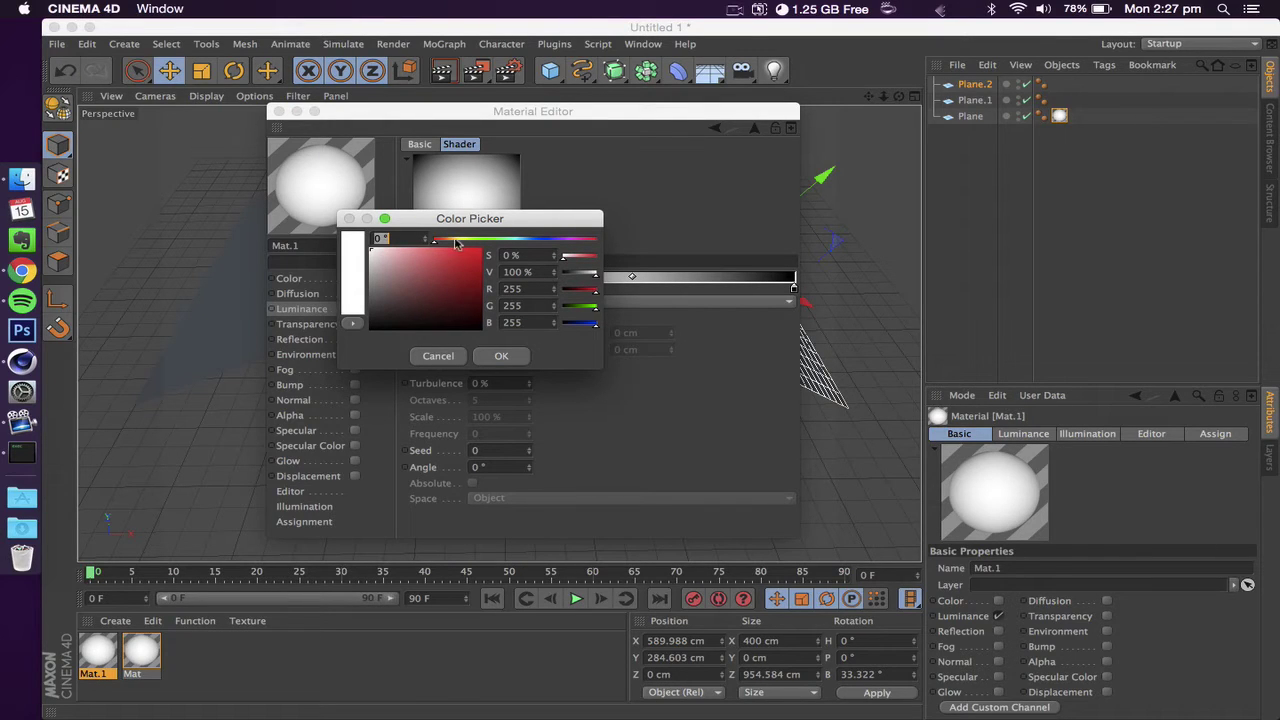
pyautogui.moveTo(447, 244); pyautogui.dragTo(380, 246)
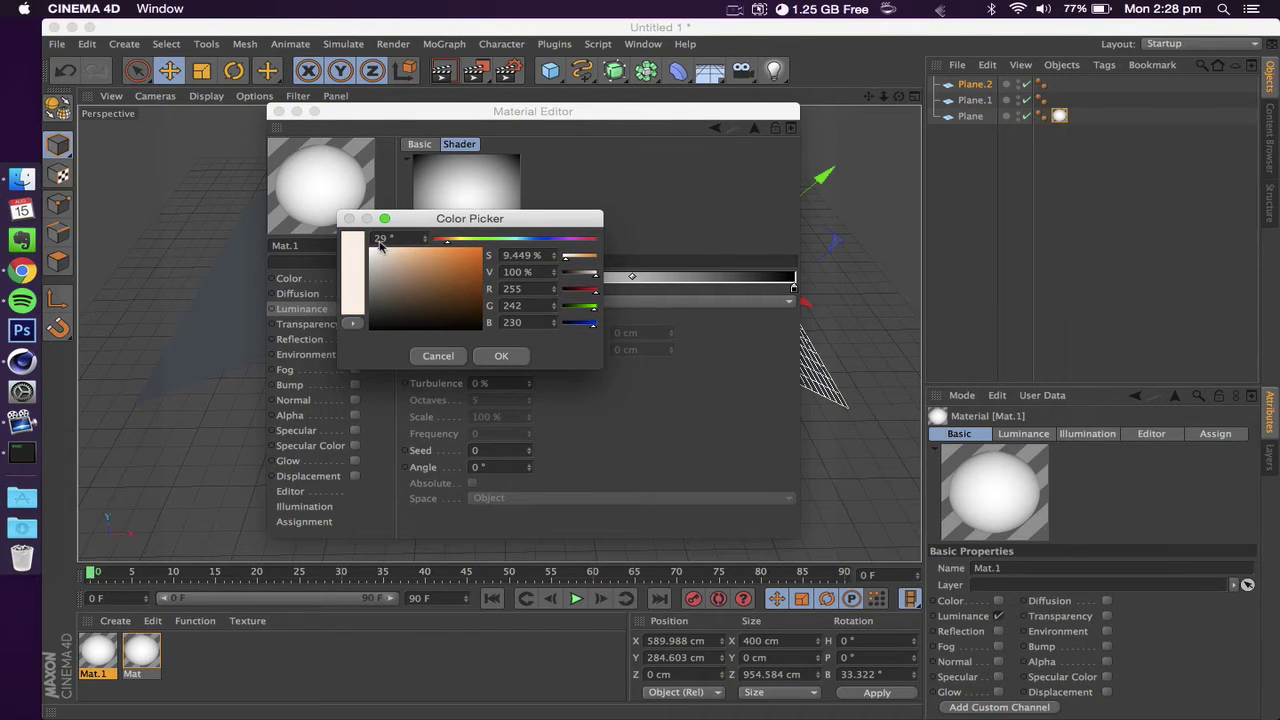
pyautogui.moveTo(379, 251); pyautogui.dragTo(376, 249)
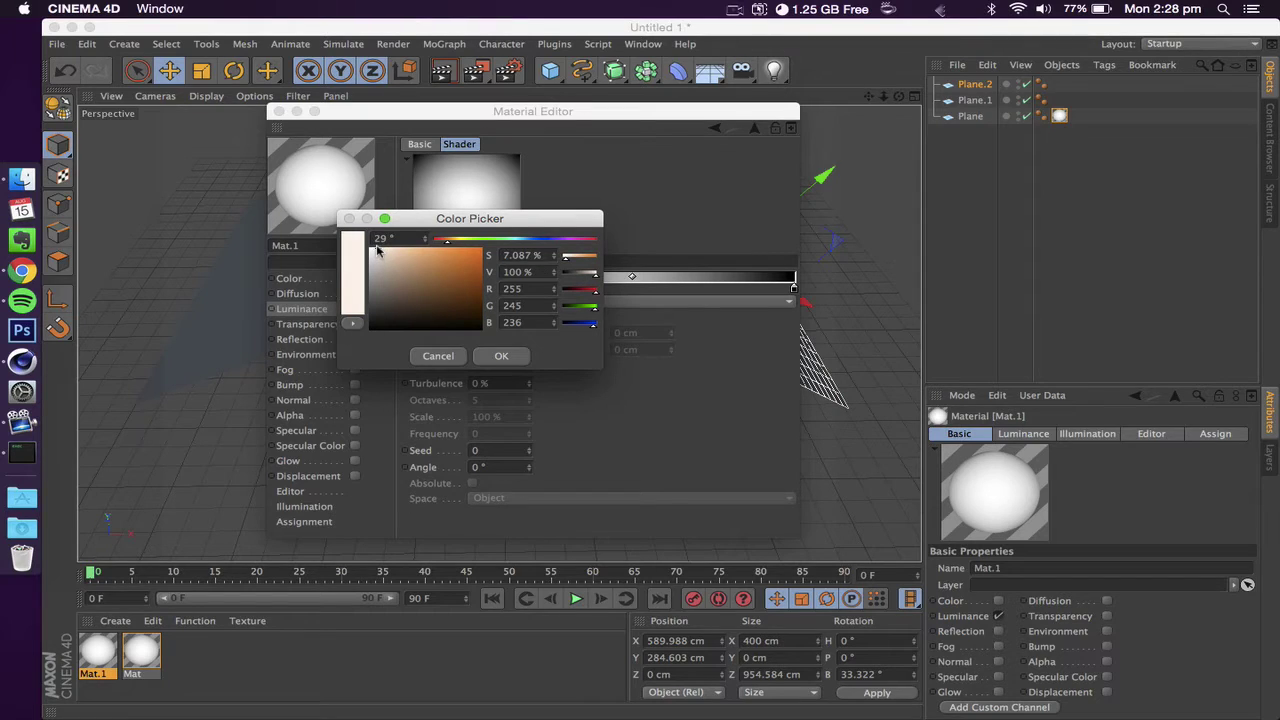
pyautogui.click(502, 357)
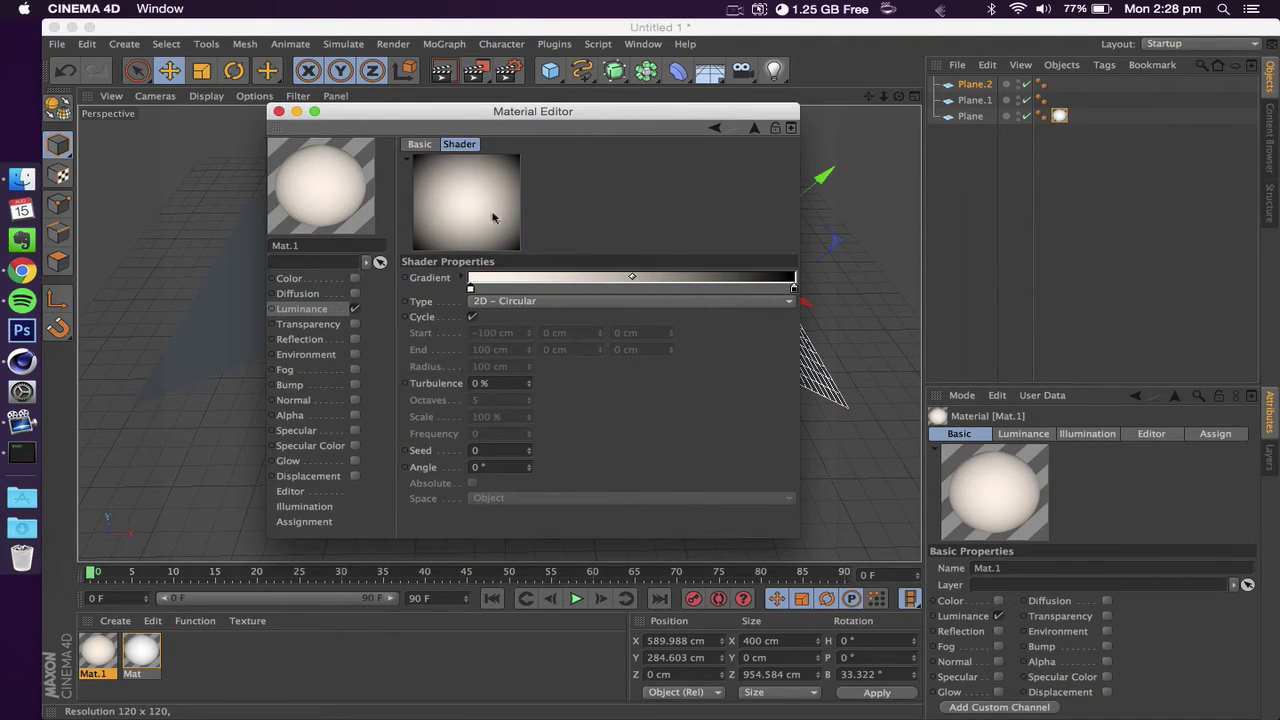
pyautogui.click(300, 311)
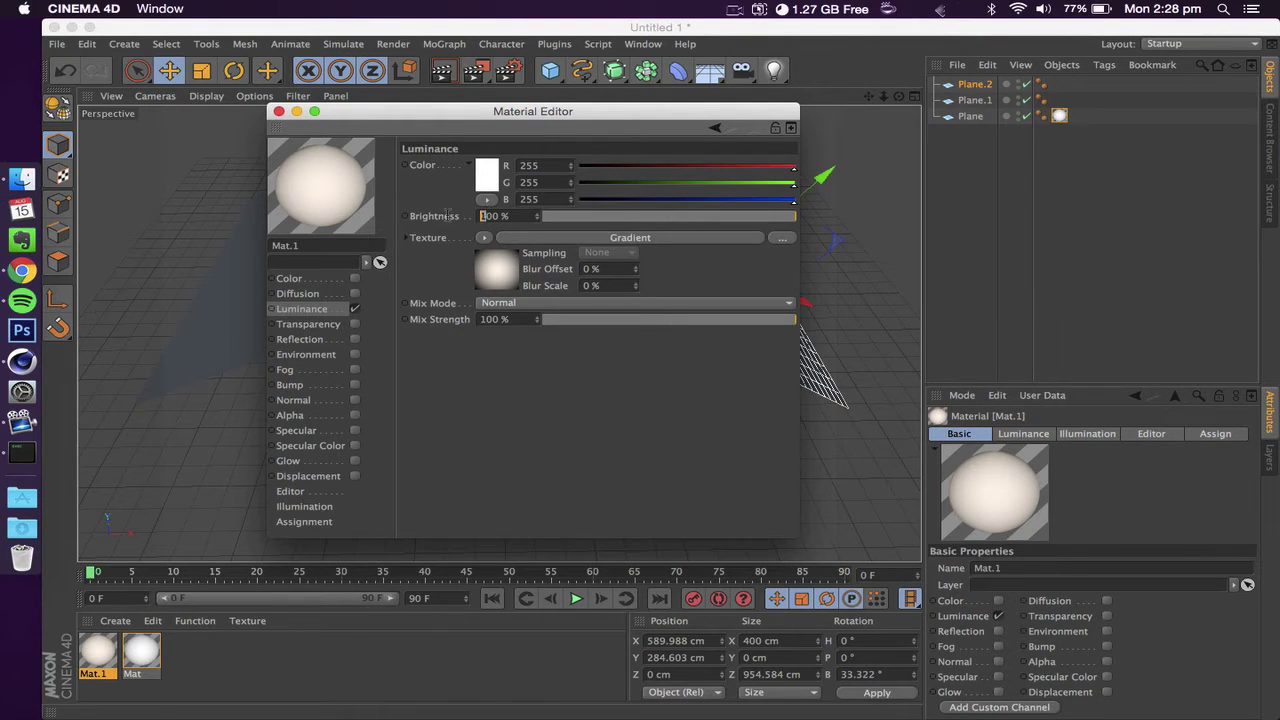
pyautogui.click(279, 111)
# Apply the warm gradient material to the two tilted outer planes and clear the selection.
pyautogui.moveTo(97, 665); pyautogui.dragTo(228, 312)
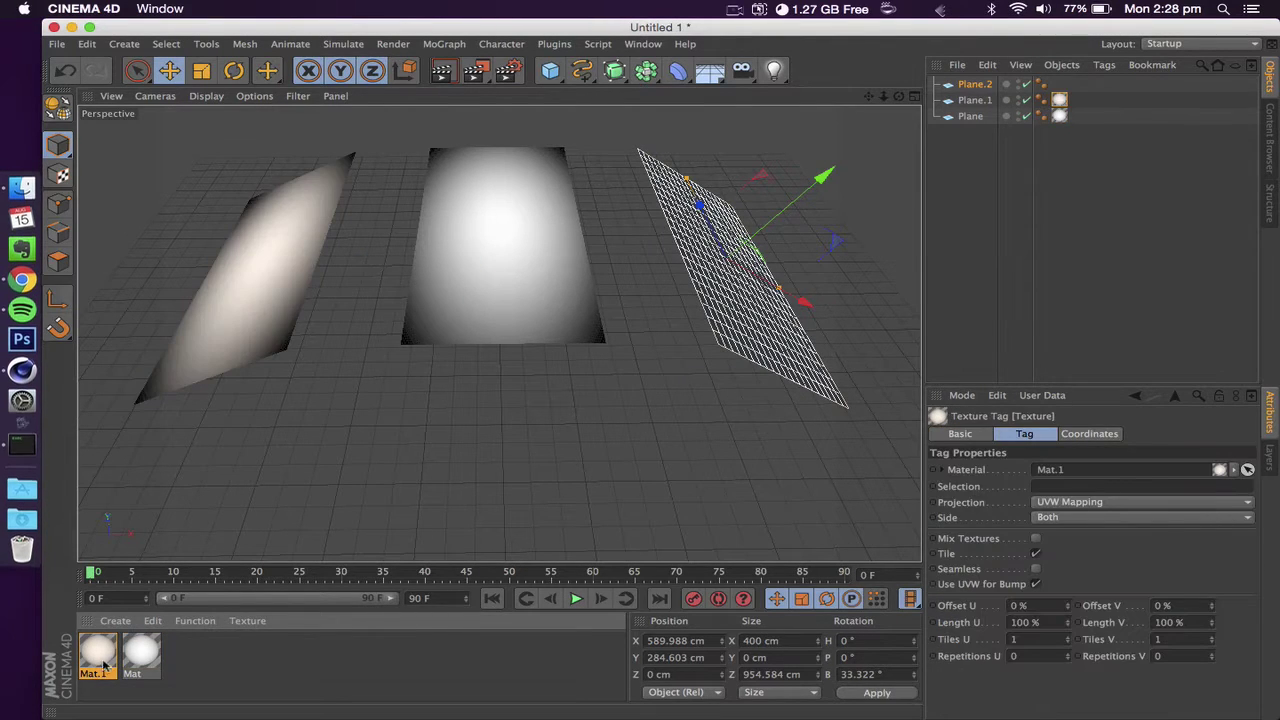
pyautogui.moveTo(107, 660); pyautogui.dragTo(743, 305)
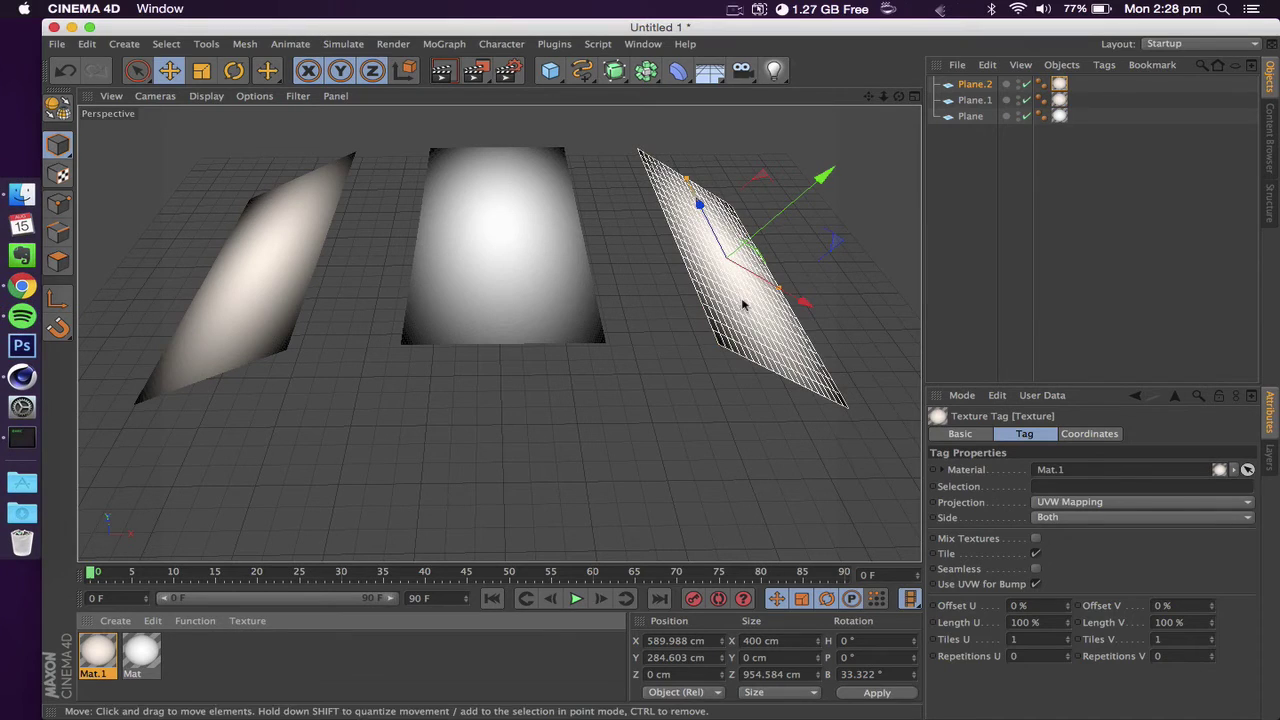
pyautogui.click(1058, 243)
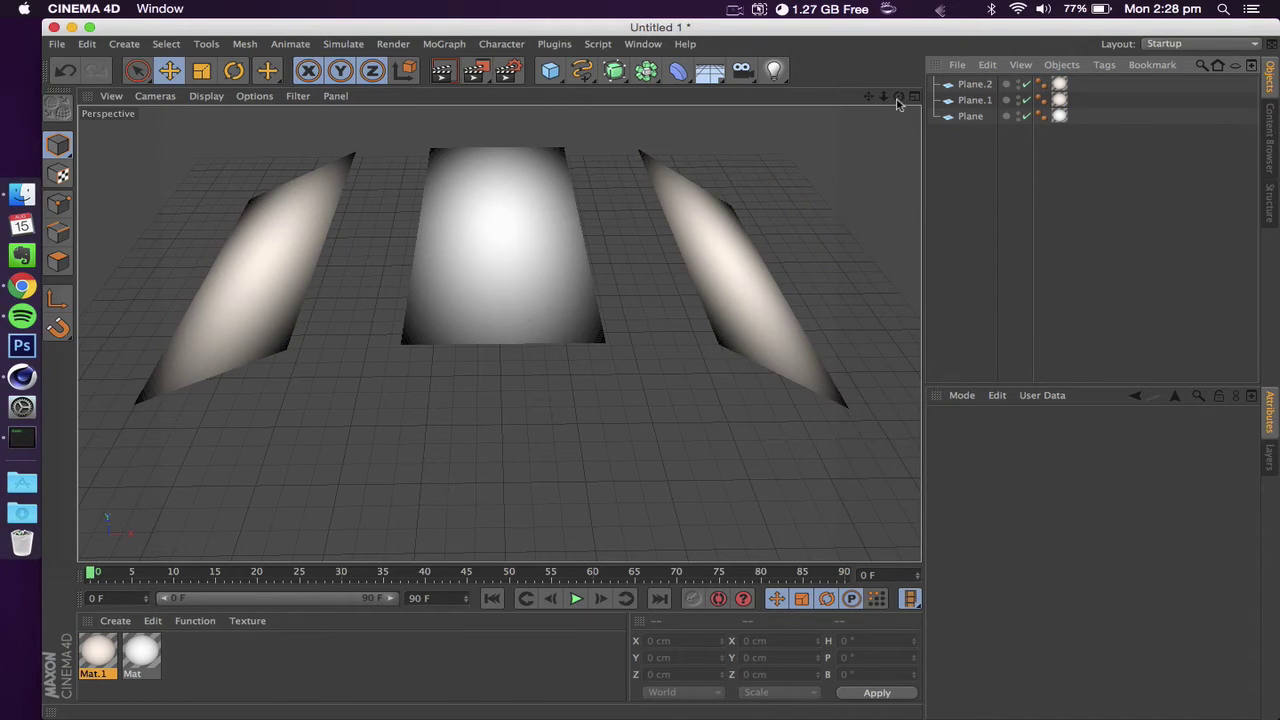
# Add a 200 cm cube at the center beneath the planes and raise it to about Y 177.5 cm.
pyautogui.moveTo(899, 97); pyautogui.dragTo(498, 332)
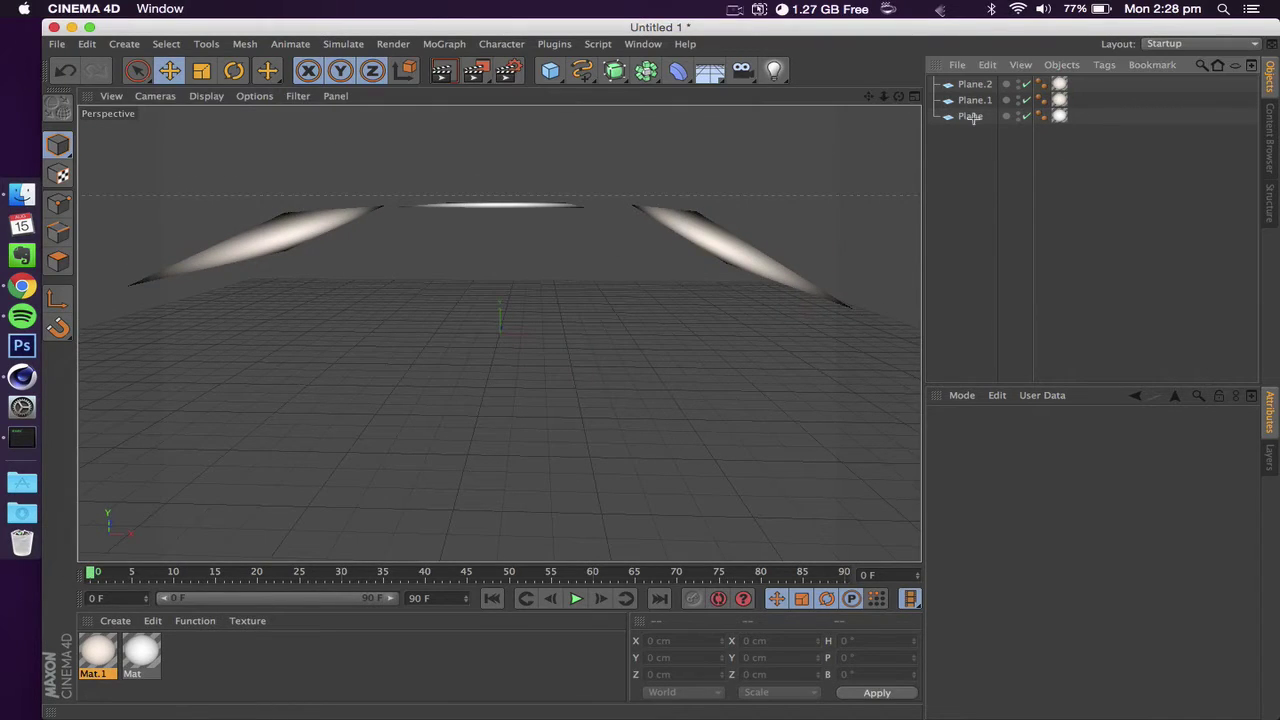
pyautogui.moveTo(972, 84); pyautogui.dragTo(970, 82)
pyautogui.moveTo(496, 122); pyautogui.dragTo(502, 128)
pyautogui.click(550, 70)
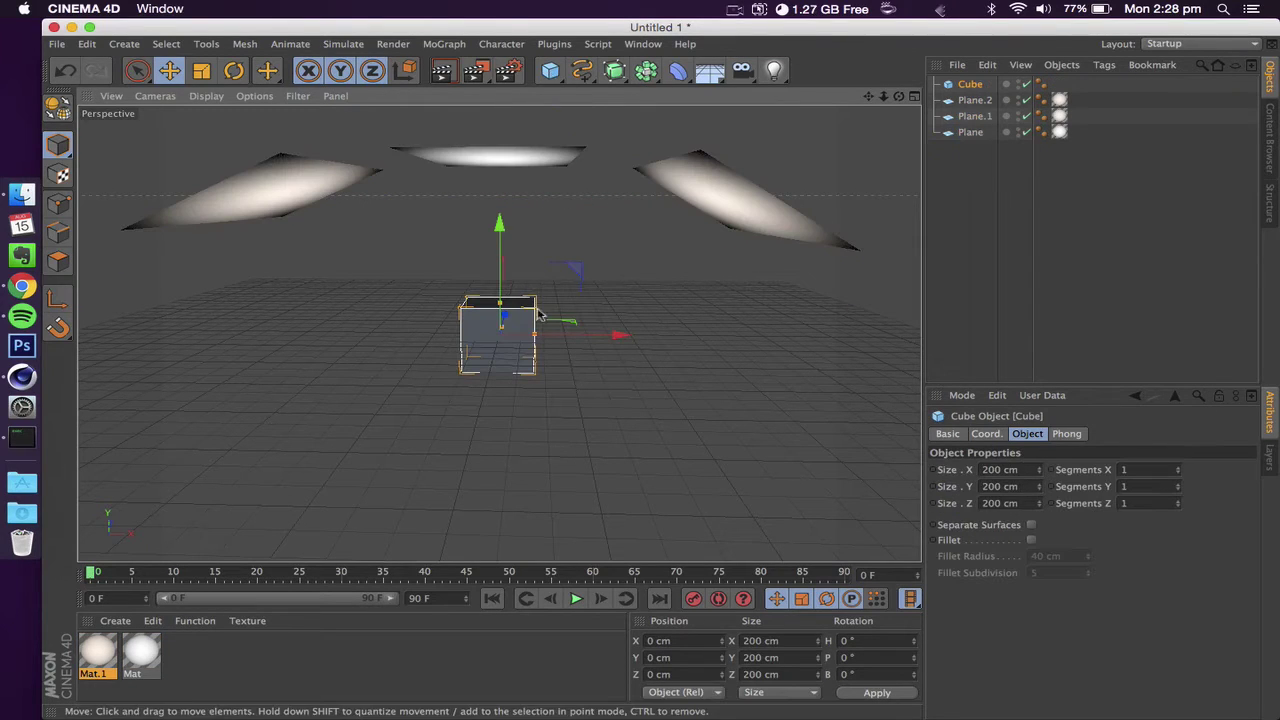
pyautogui.moveTo(500, 232); pyautogui.dragTo(500, 178)
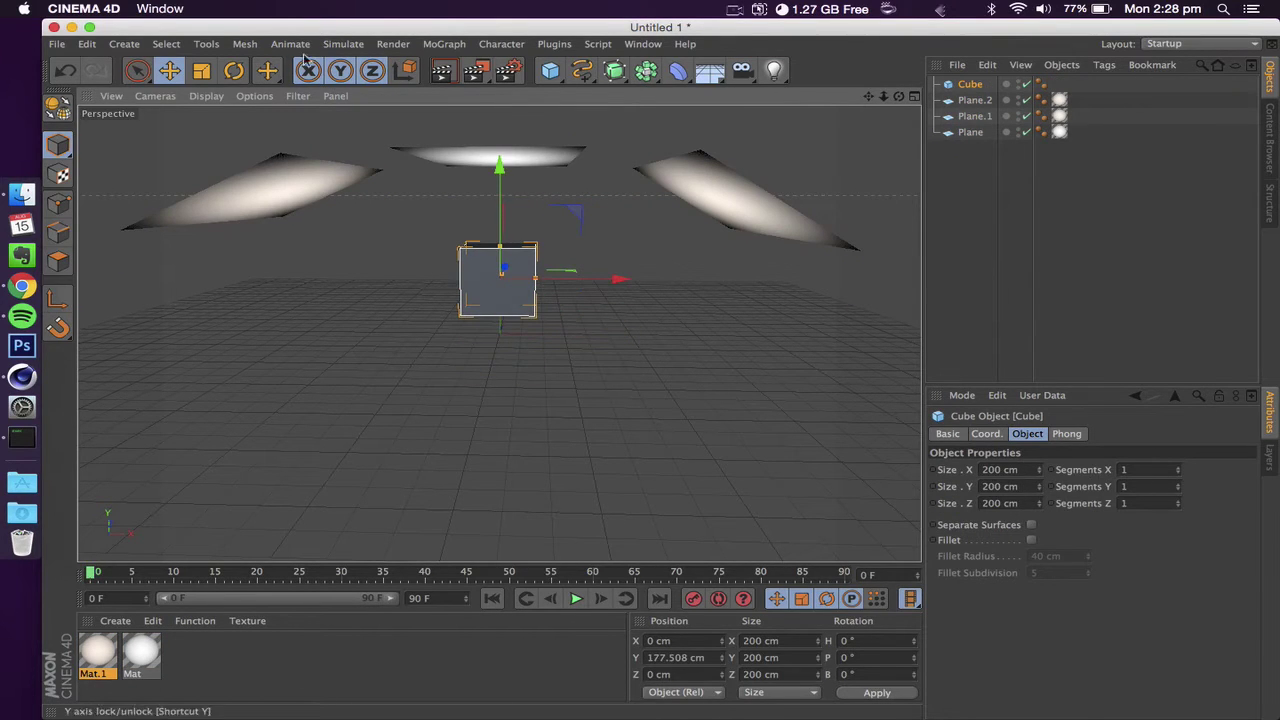
# Rotate the cube to about H -32°, P 21° and B 11° so its top and two sides face the camera.
pyautogui.click(231, 74)
pyautogui.moveTo(543, 268); pyautogui.dragTo(486, 292)
pyautogui.moveTo(886, 97); pyautogui.dragTo(876, 100)
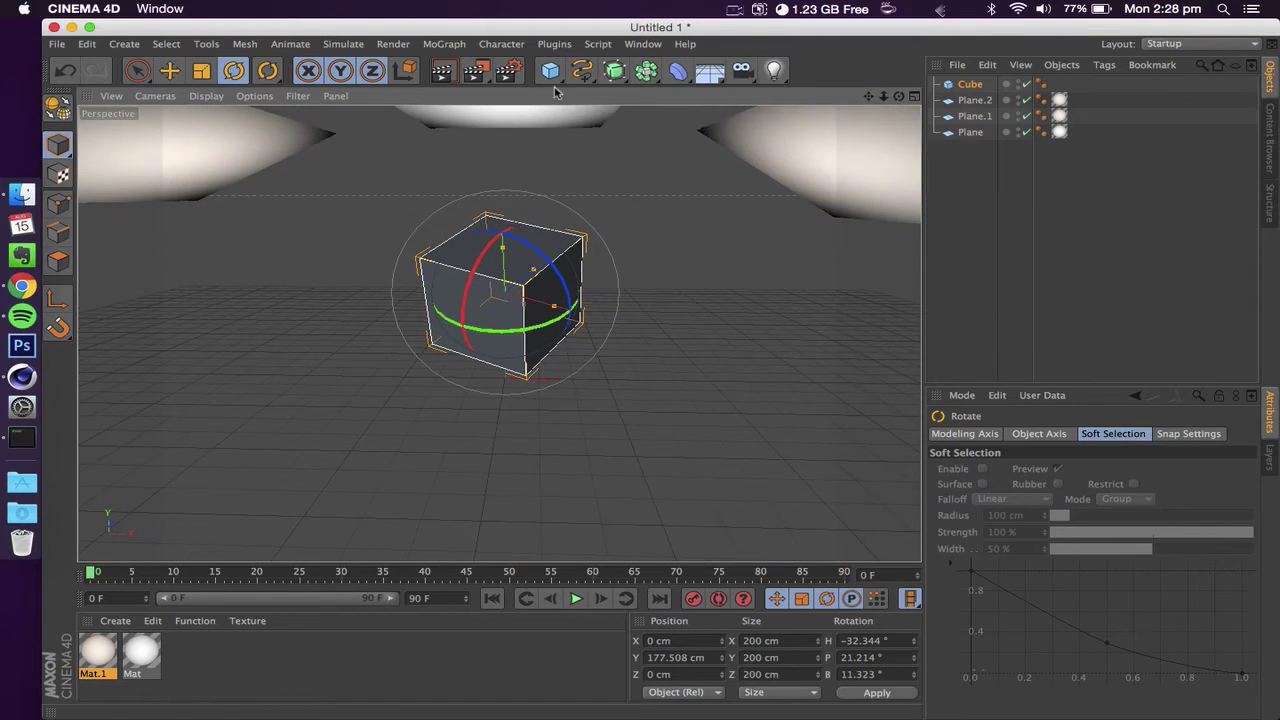
# Add the Global Illumination effect to the render settings and render the perspective view as a test.
pyautogui.click(508, 70)
pyautogui.click(163, 313)
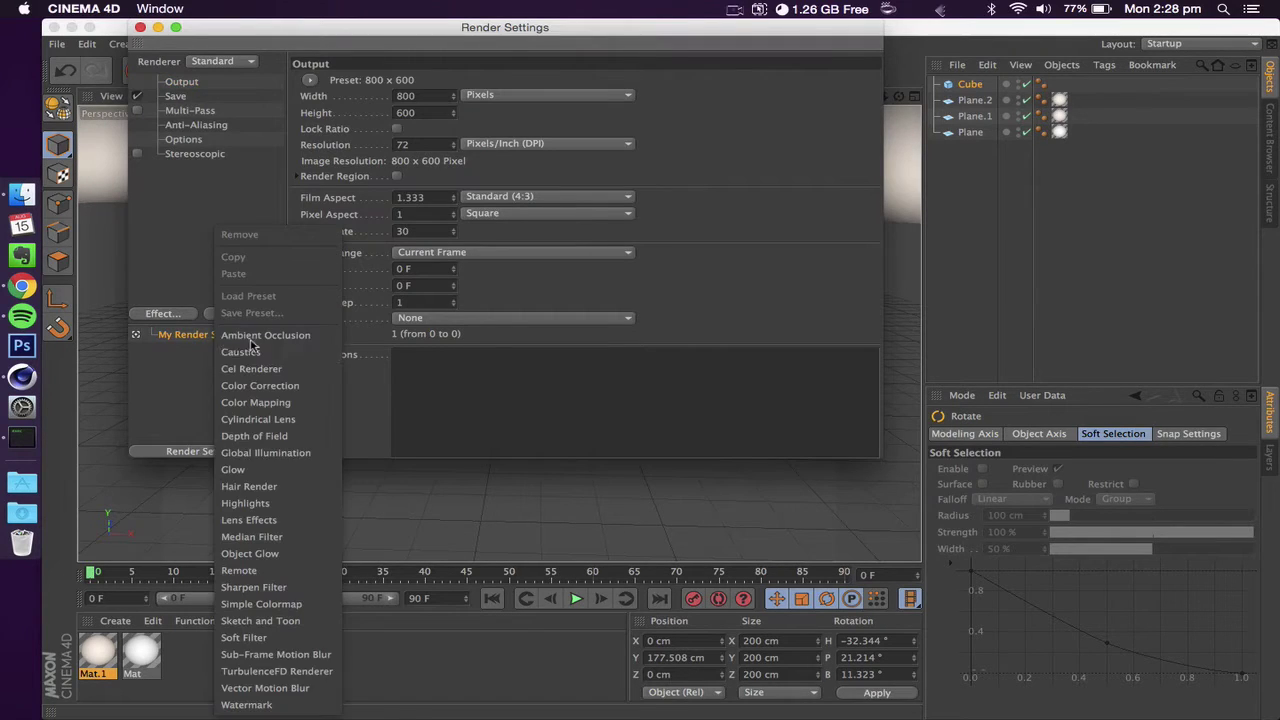
pyautogui.click(255, 449)
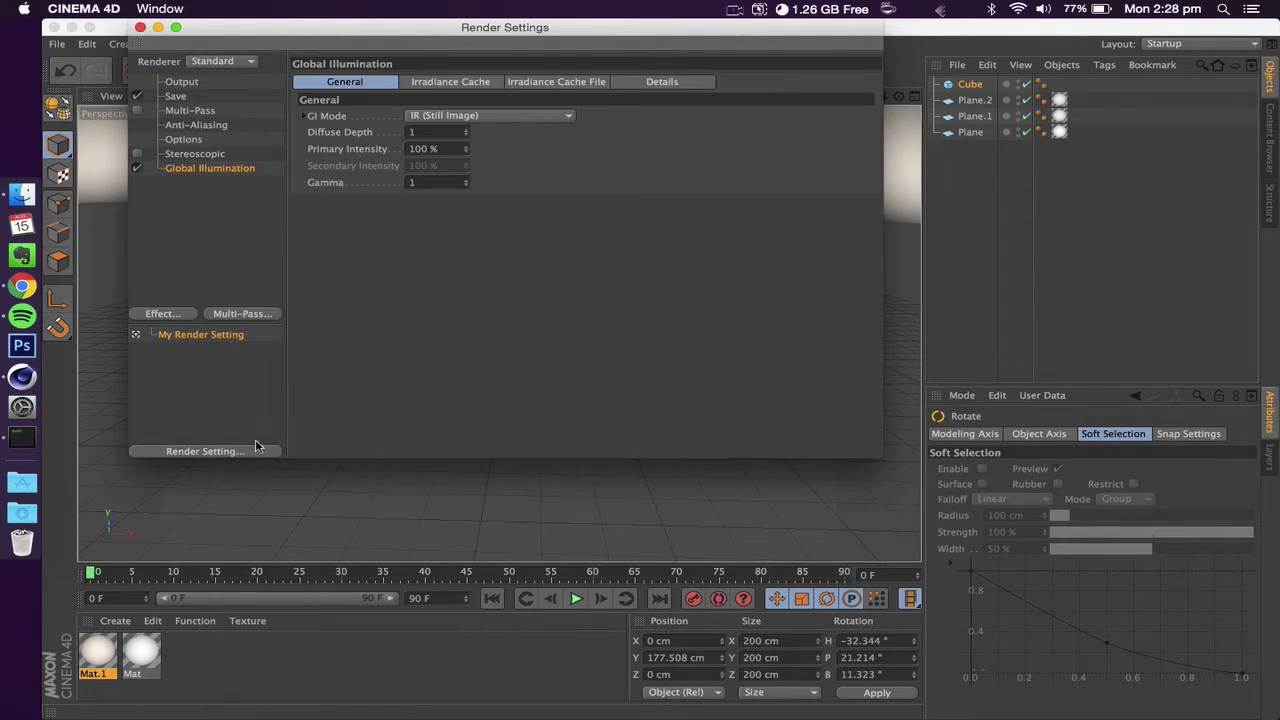
pyautogui.click(141, 28)
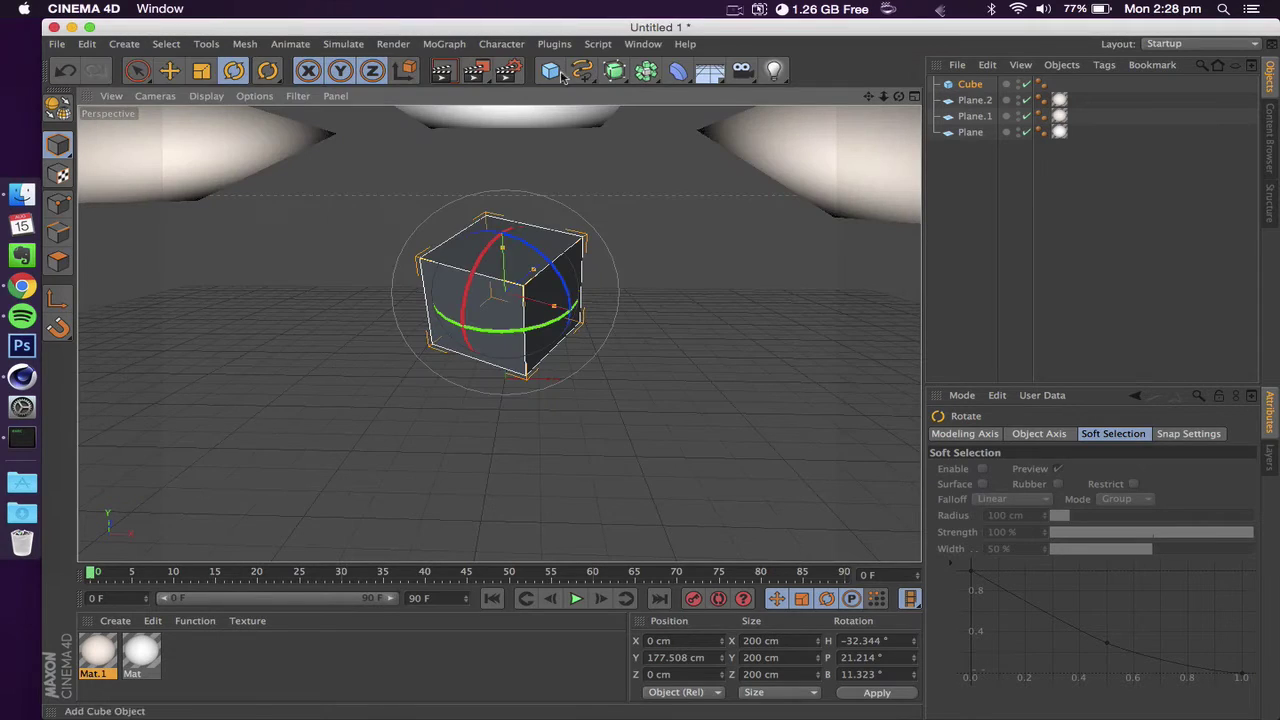
pyautogui.click(441, 71)
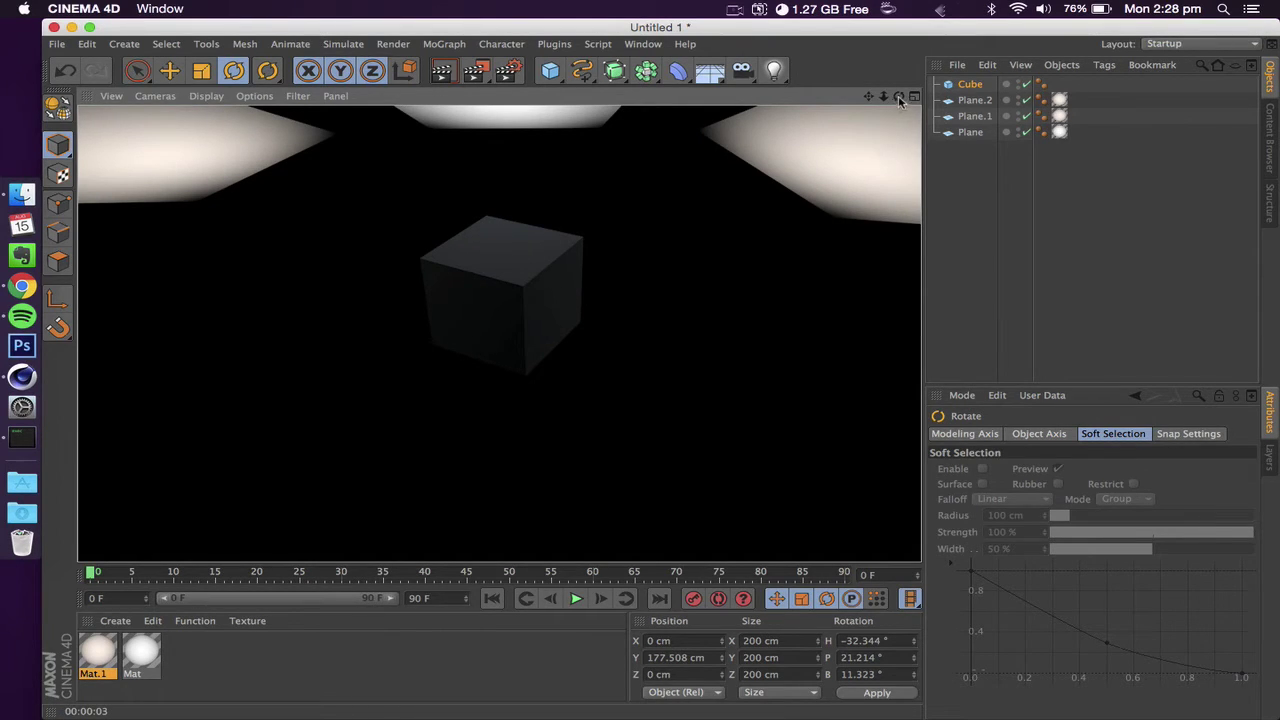
# From the side, draw a freehand backdrop spline about 1858 by 1196 cm, dropping behind the cube and curving into a floor beneath it.
pyautogui.moveTo(899, 99); pyautogui.dragTo(866, 92)
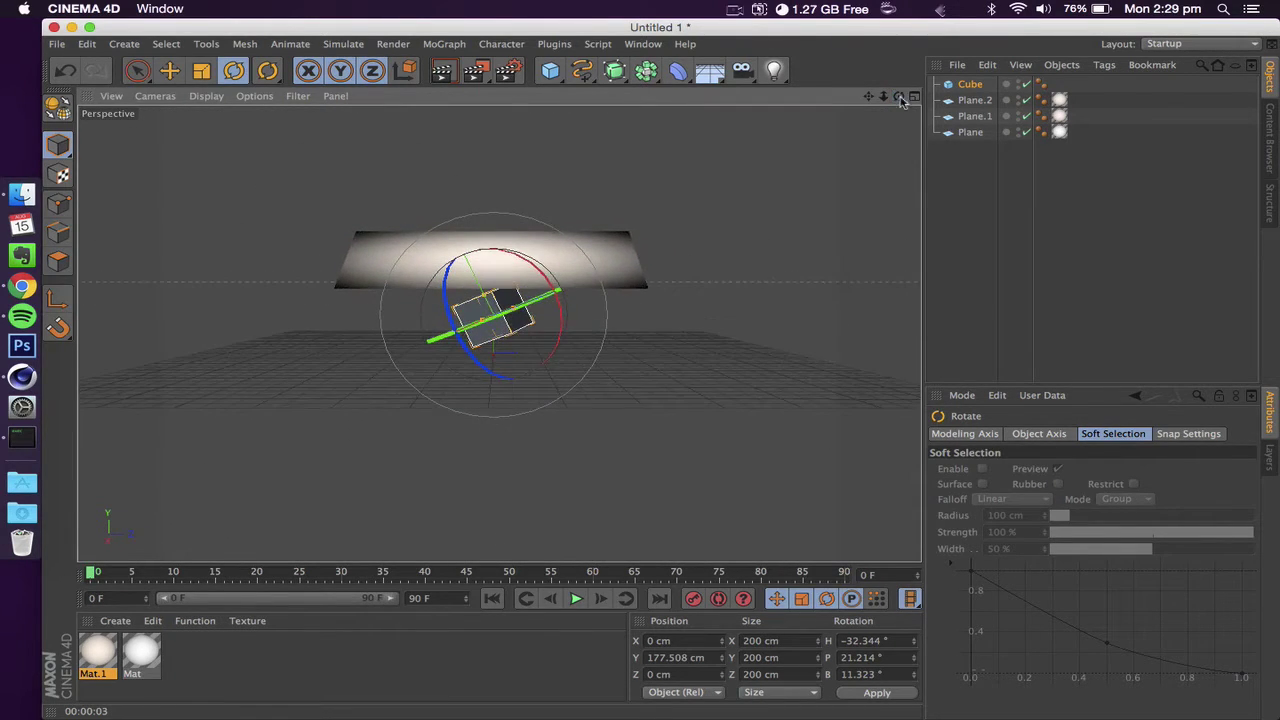
pyautogui.click(583, 72)
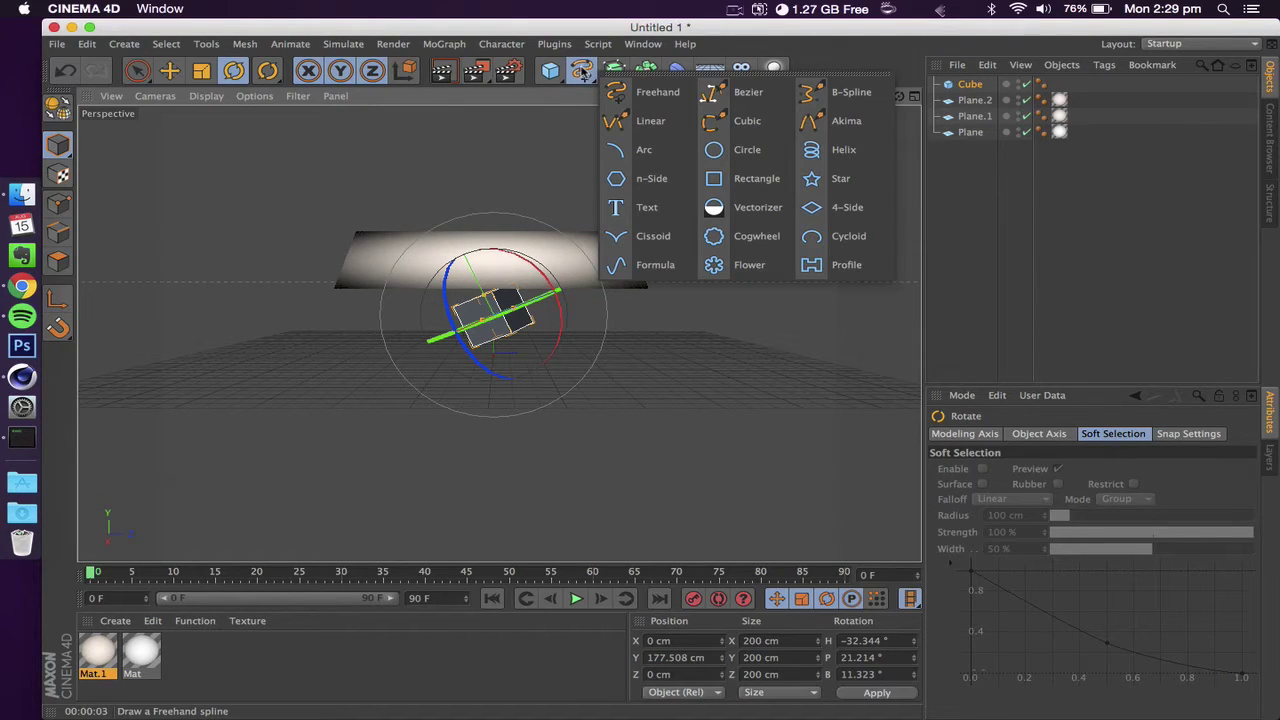
pyautogui.click(655, 94)
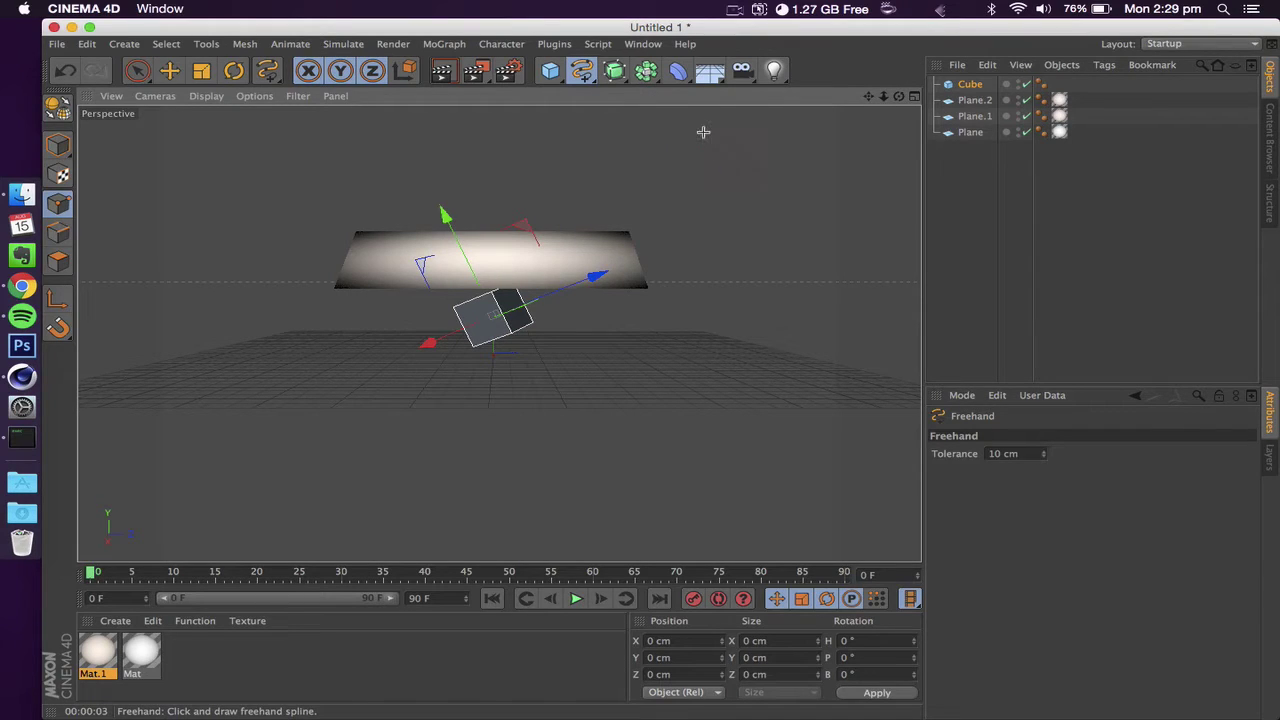
pyautogui.moveTo(703, 146); pyautogui.dragTo(695, 269)
pyautogui.moveTo(627, 354); pyautogui.dragTo(554, 378)
pyautogui.moveTo(460, 384); pyautogui.dragTo(270, 385)
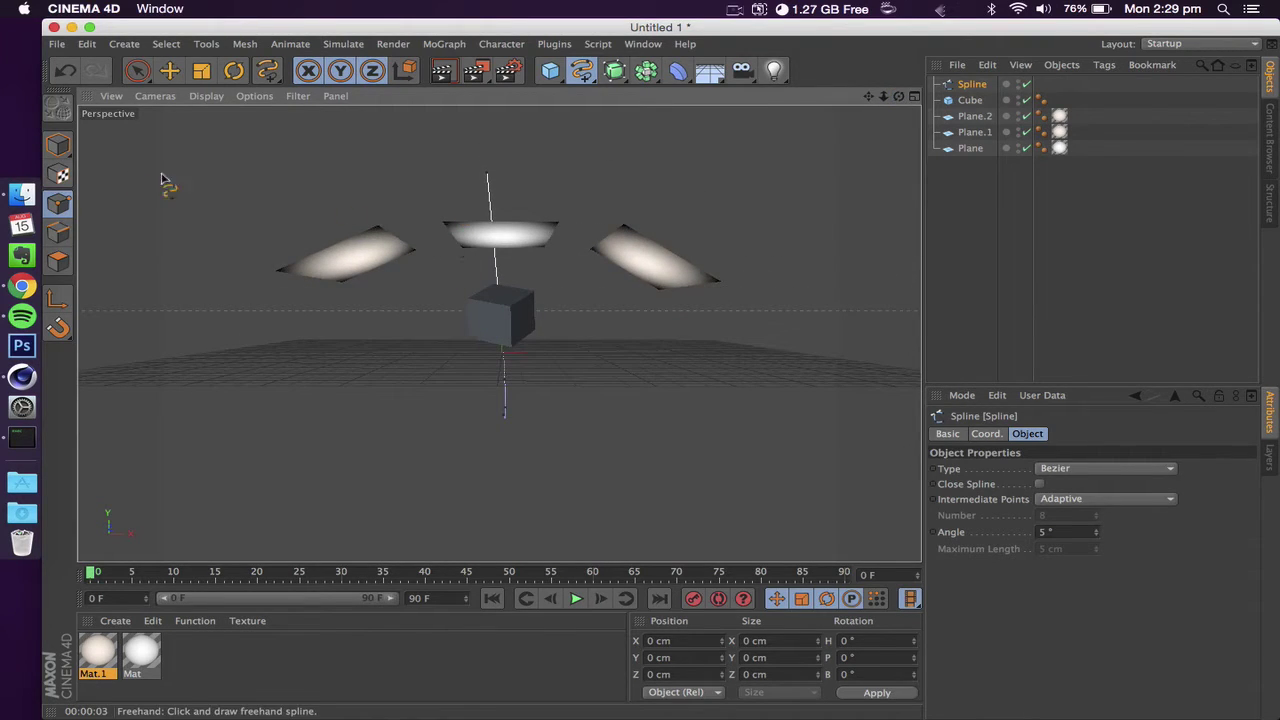
# Straighten the spline in model mode by setting its rotation to H 90° and P 0°.
pyautogui.click(57, 146)
pyautogui.click(169, 70)
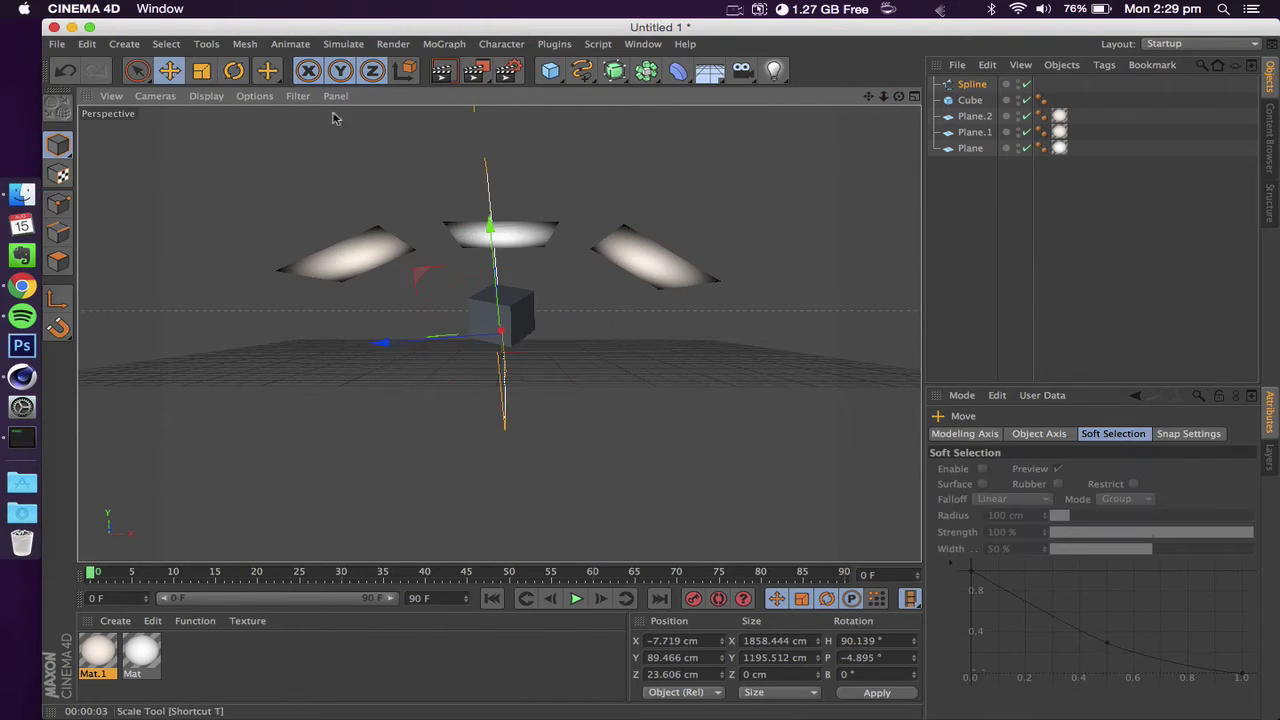
pyautogui.click(970, 86)
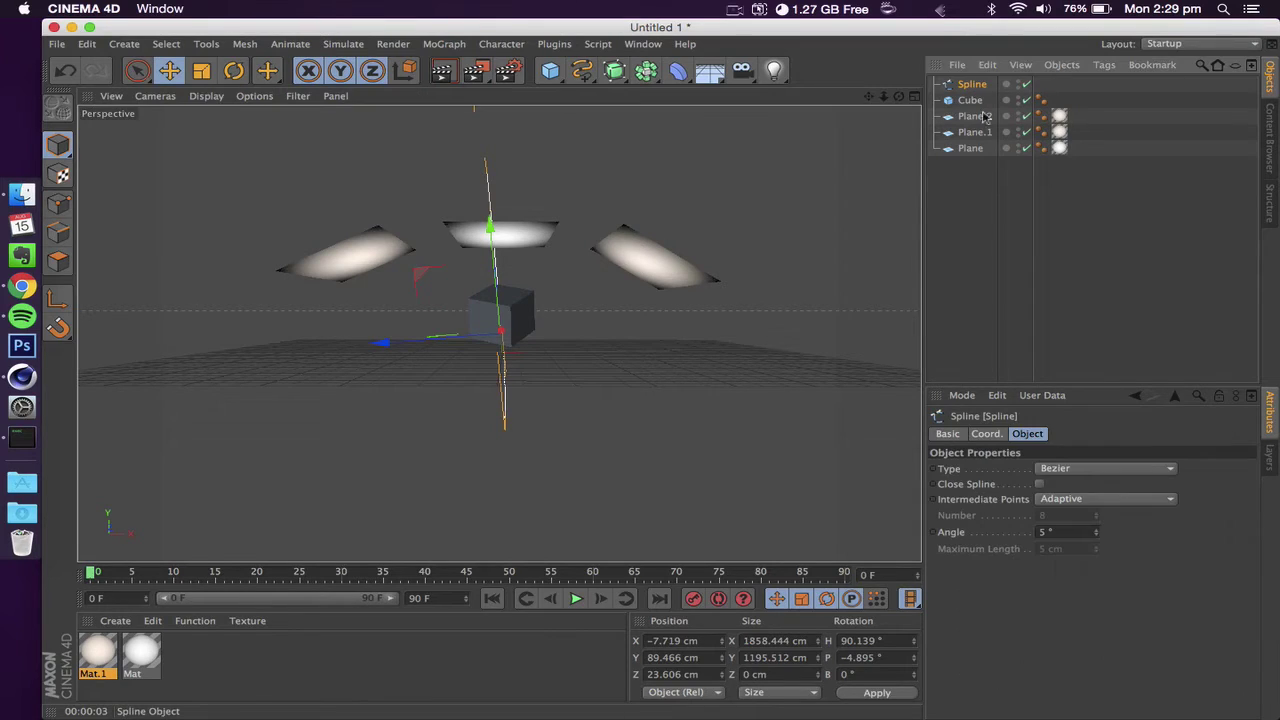
pyautogui.click(987, 435)
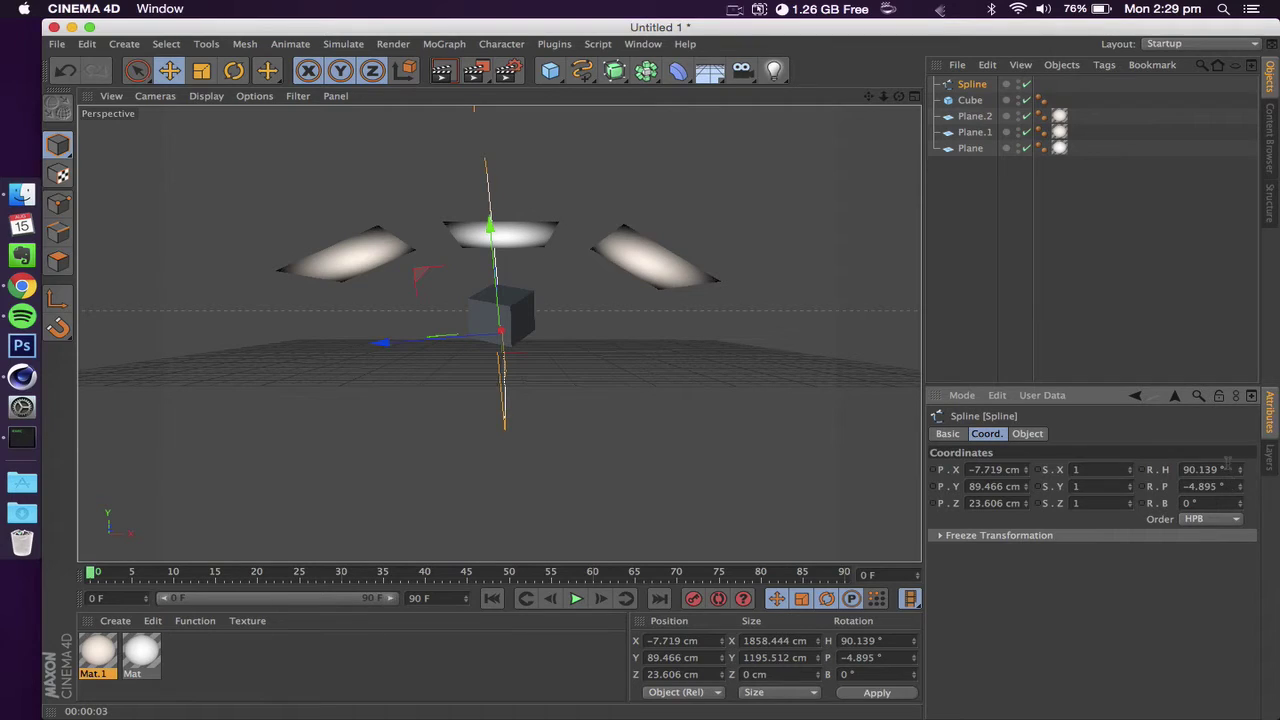
pyautogui.moveTo(1227, 461); pyautogui.dragTo(1201, 461)
pyautogui.press('BackSpace')
pyautogui.moveTo(1224, 486); pyautogui.dragTo(1133, 486)
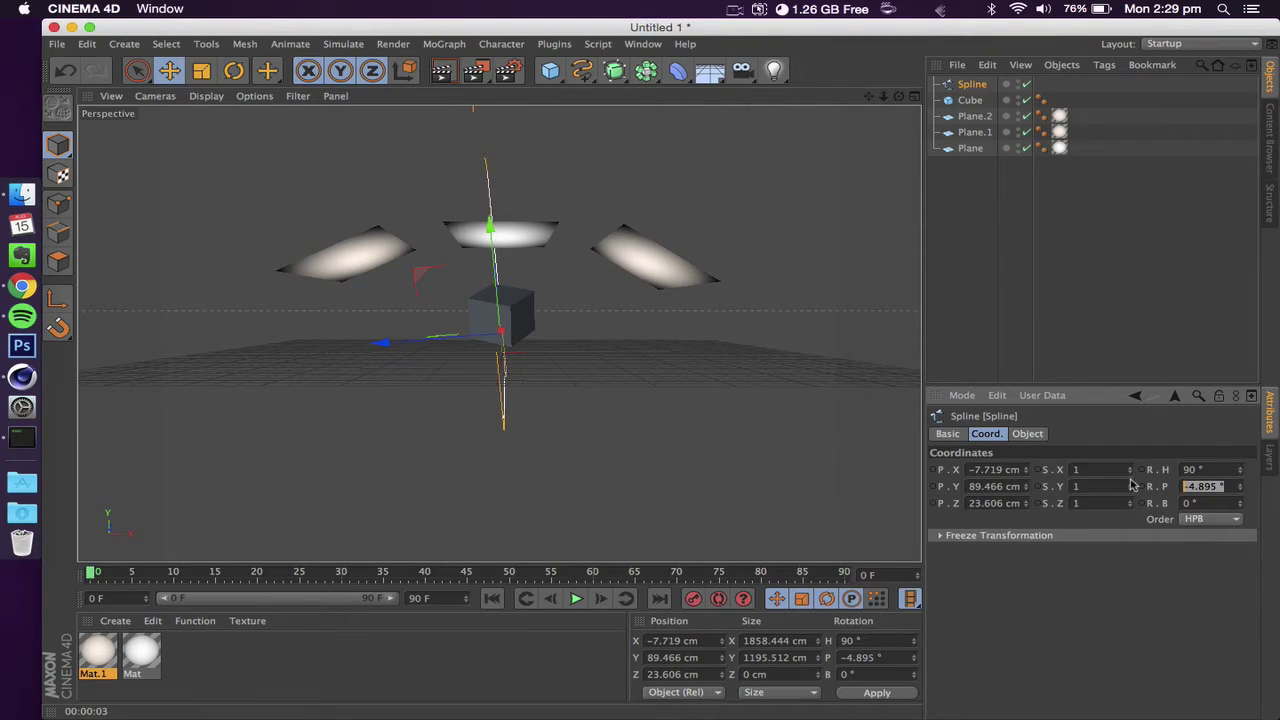
pyautogui.write('0')
pyautogui.press('Return')
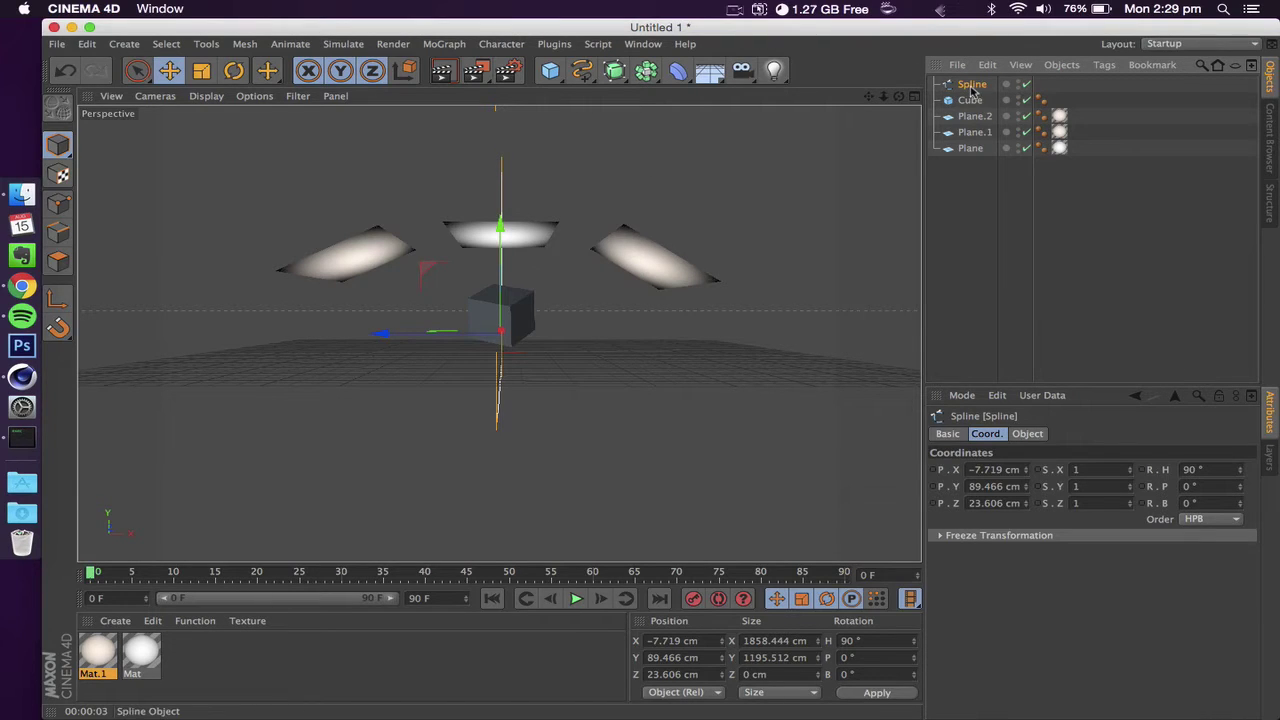
# Extrude the spline with an Extrude NURBS to a Z movement of about 2386 cm and shift the backdrop to about X 1163 cm.
pyautogui.moveTo(614, 70); pyautogui.dragTo(808, 97)
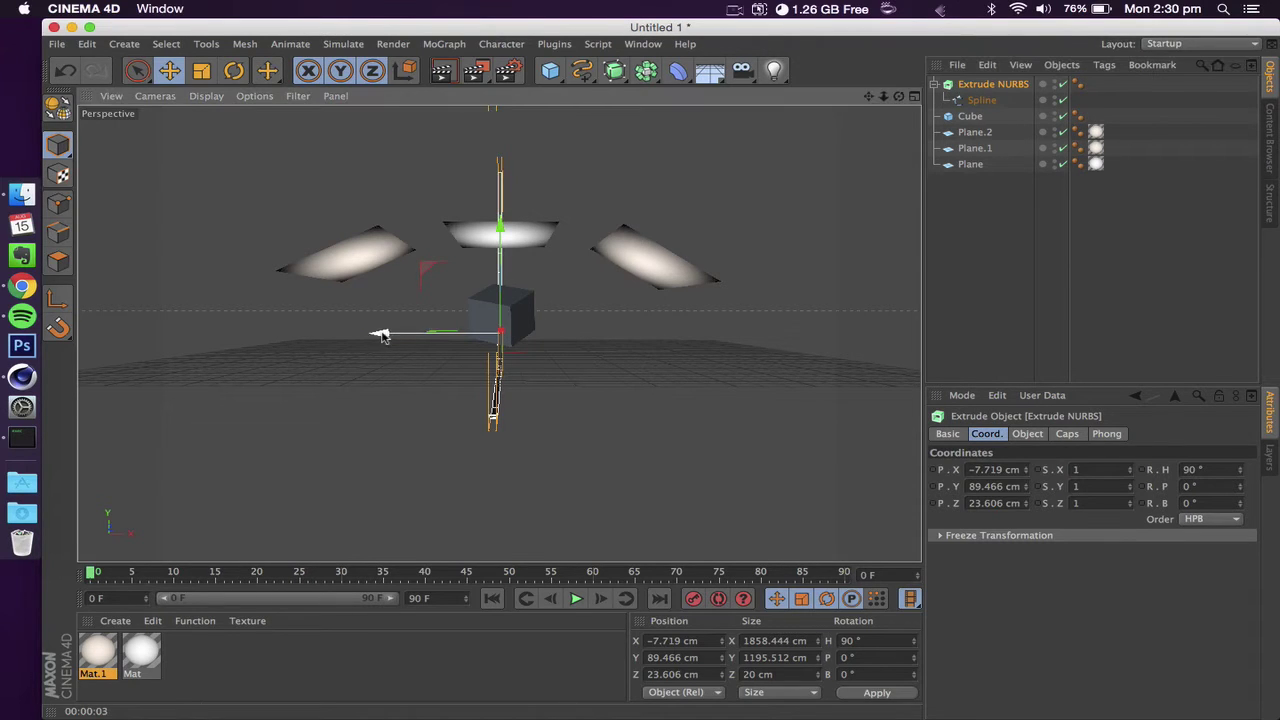
pyautogui.moveTo(378, 334); pyautogui.dragTo(600, 331)
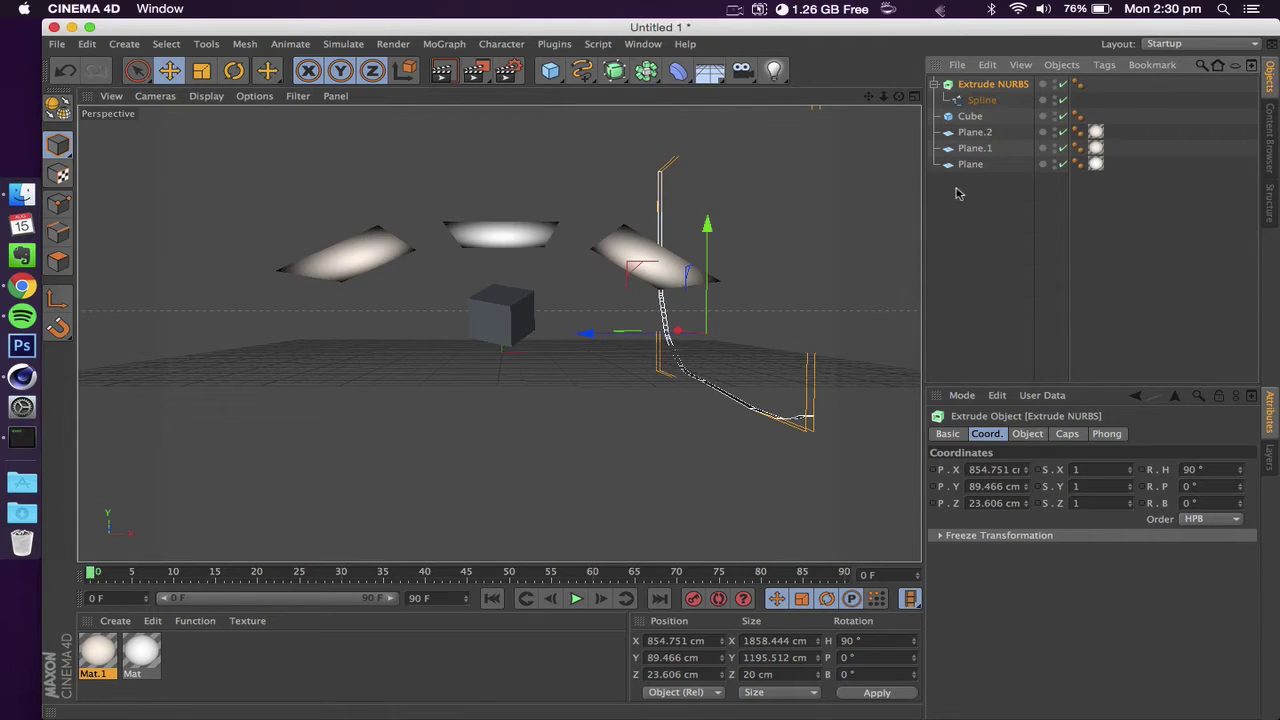
pyautogui.click(1026, 434)
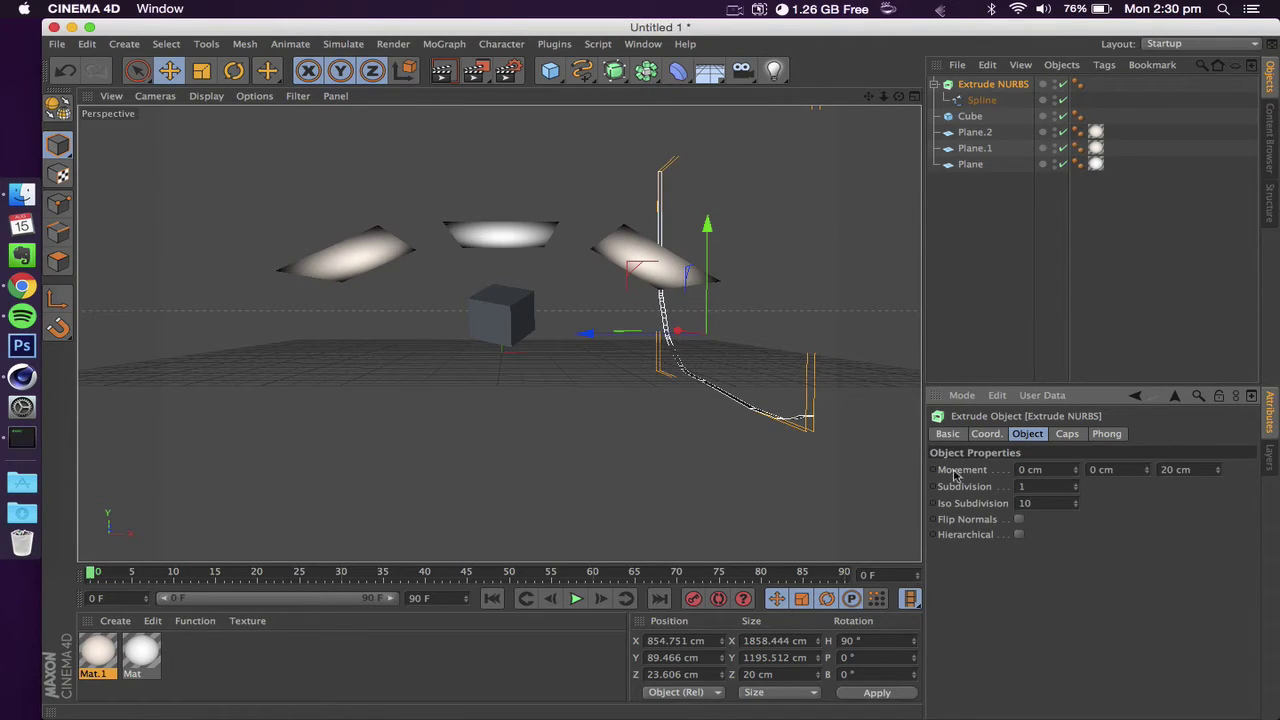
pyautogui.moveTo(1217, 470)
pyautogui.mouseDown()
pyautogui.moveTo(1279, 470)
pyautogui.moveTo(1218, 473)
pyautogui.mouseUp()
pyautogui.moveTo(594, 333); pyautogui.dragTo(661, 331)
# Create a material with Color and Specular disabled and only white Luminance enabled, and apply it to the extruded backdrop.
pyautogui.moveTo(898, 96); pyautogui.dragTo(520, 385)
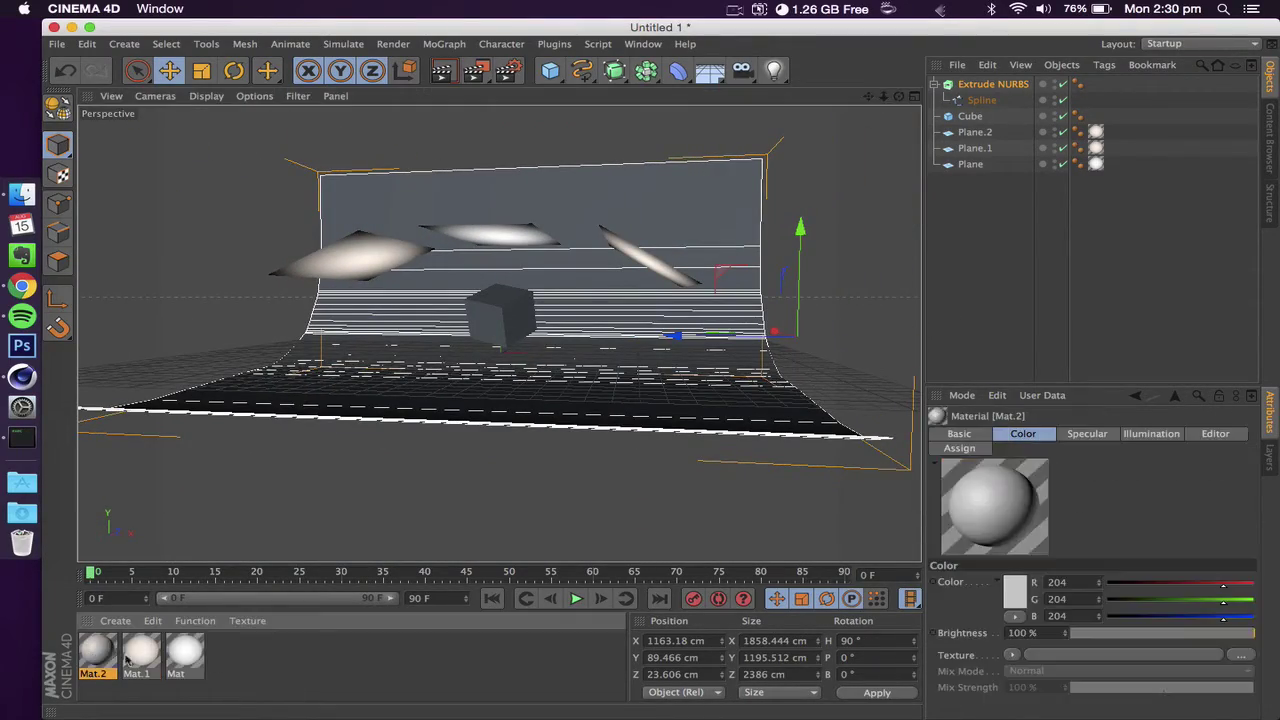
pyautogui.doubleClick(93, 653)
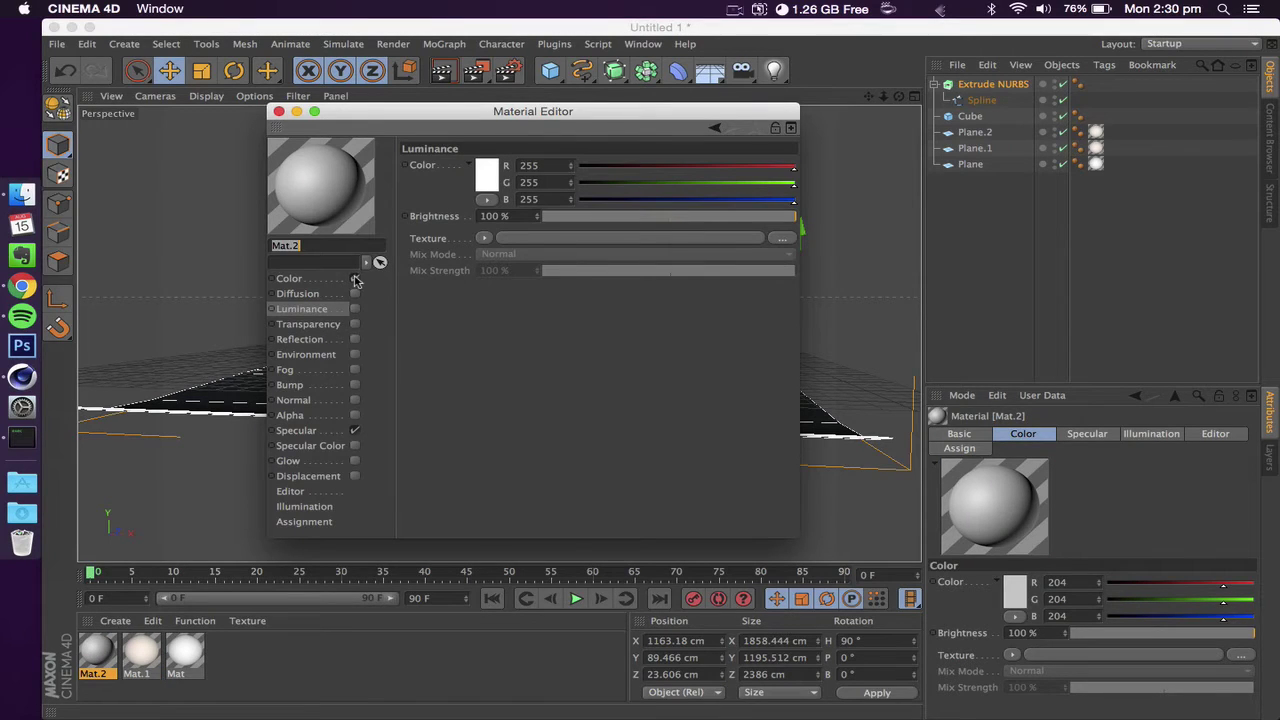
pyautogui.click(355, 279)
pyautogui.click(355, 430)
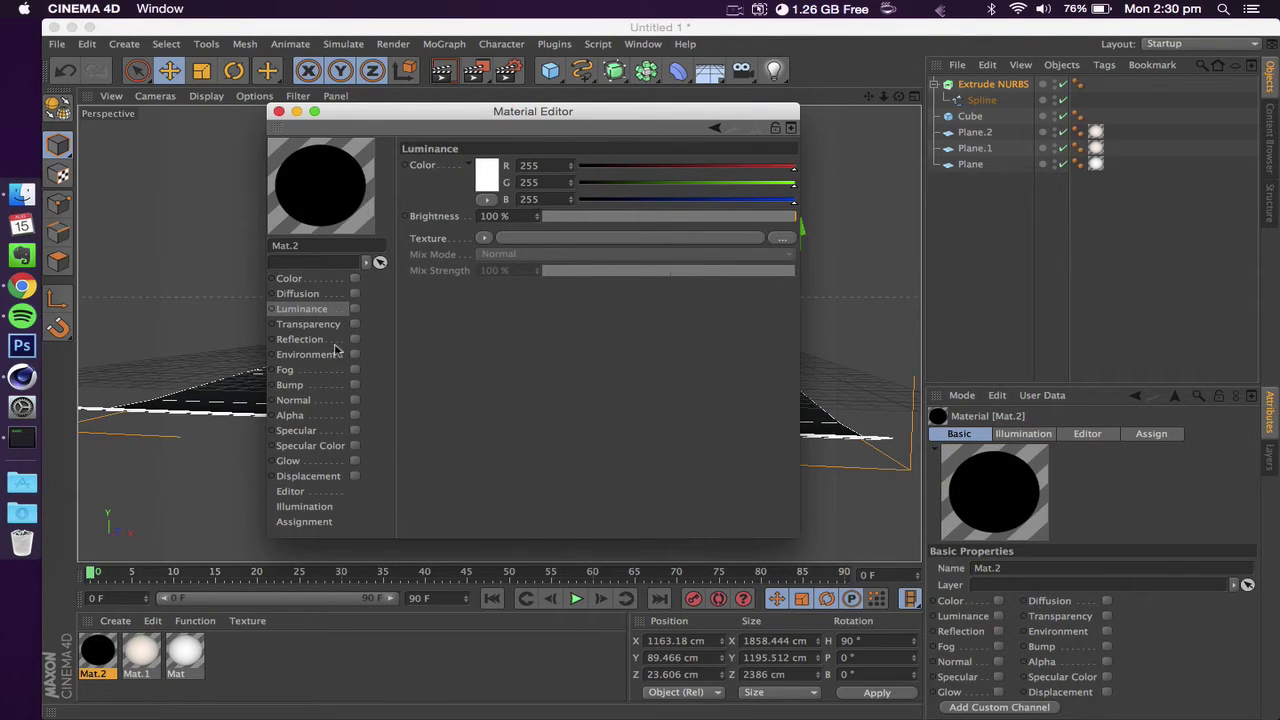
pyautogui.click(355, 309)
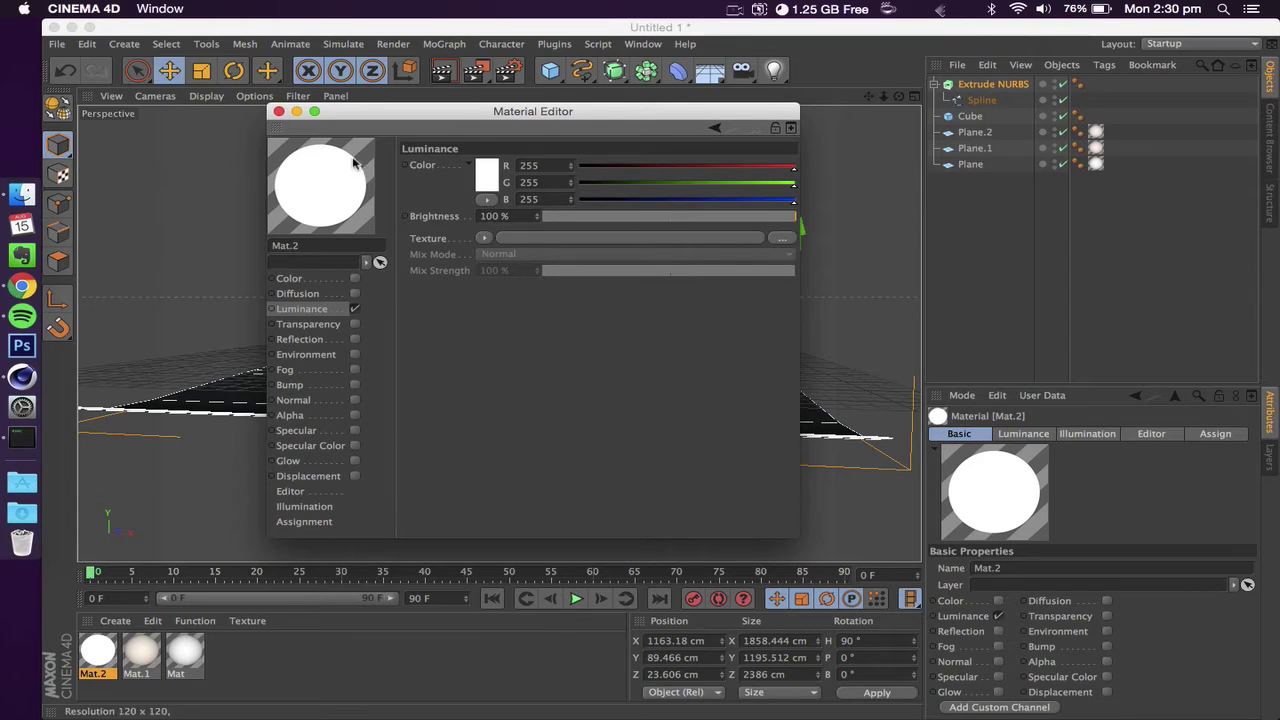
pyautogui.click(279, 112)
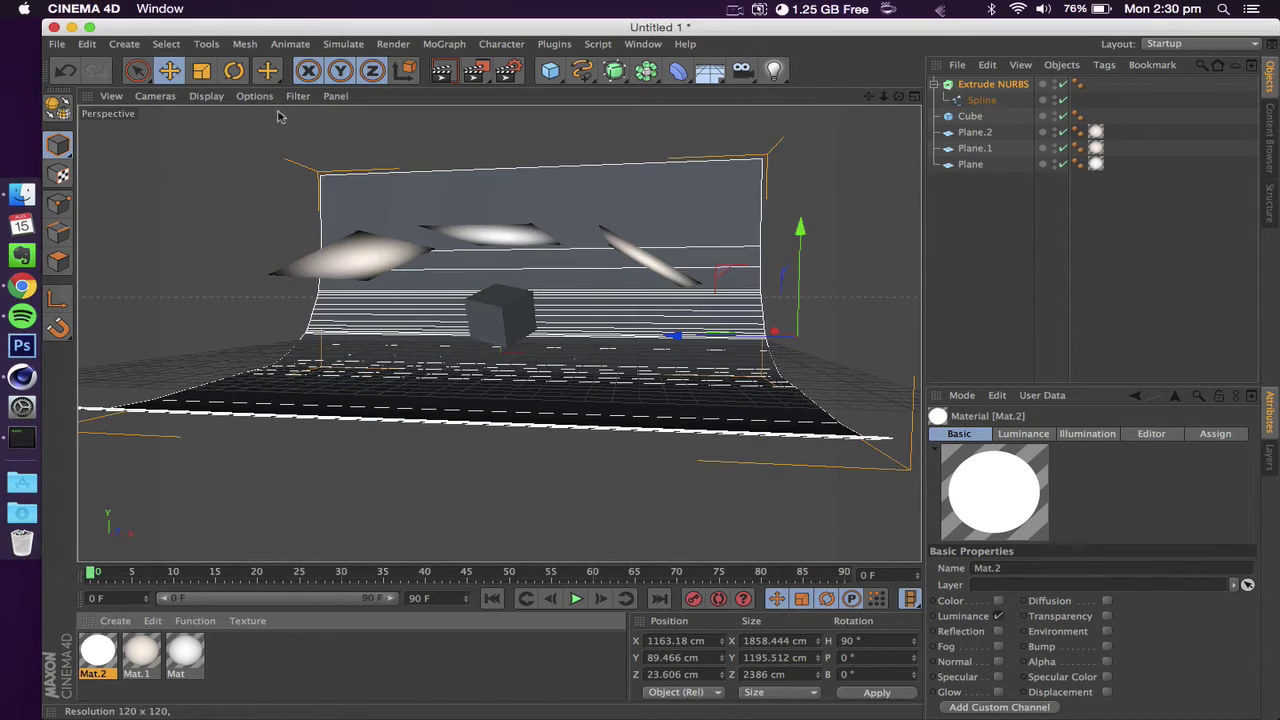
pyautogui.moveTo(96, 652); pyautogui.dragTo(424, 390)
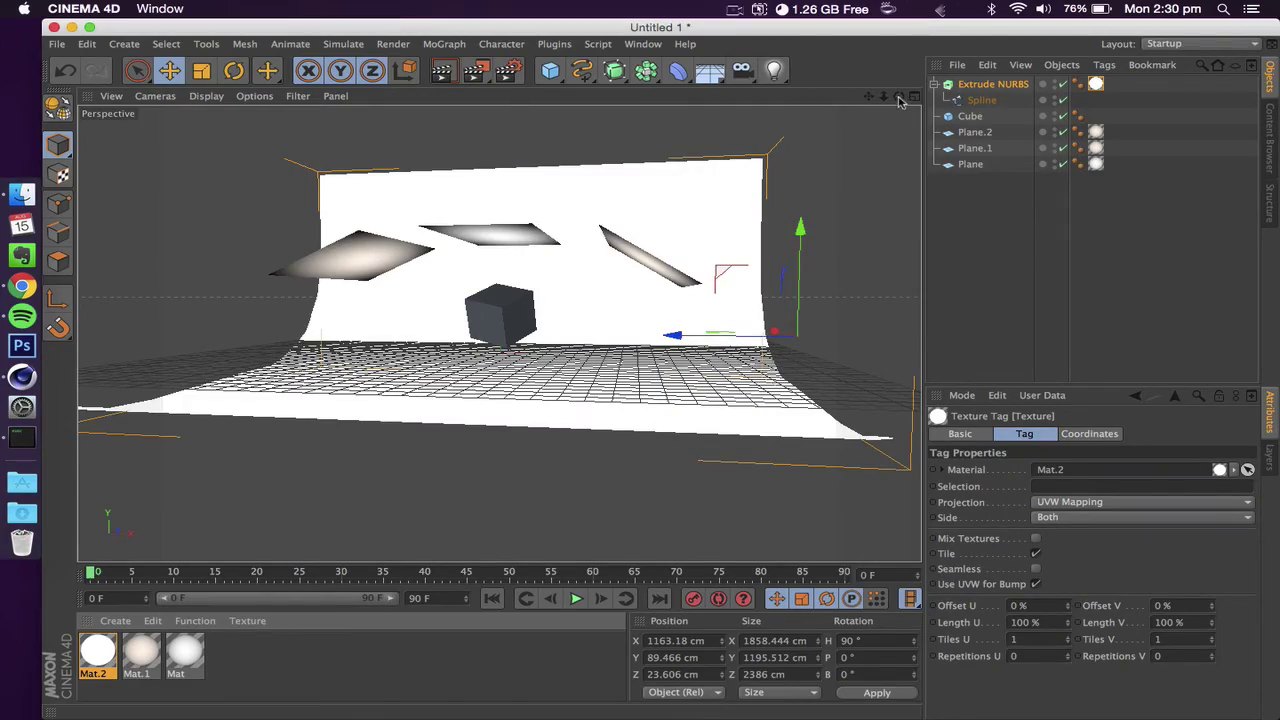
# Frame the cube and planes from the front against the backdrop and render the perspective view as a test.
pyautogui.moveTo(899, 96); pyautogui.dragTo(434, 120)
pyautogui.click(456, 68)
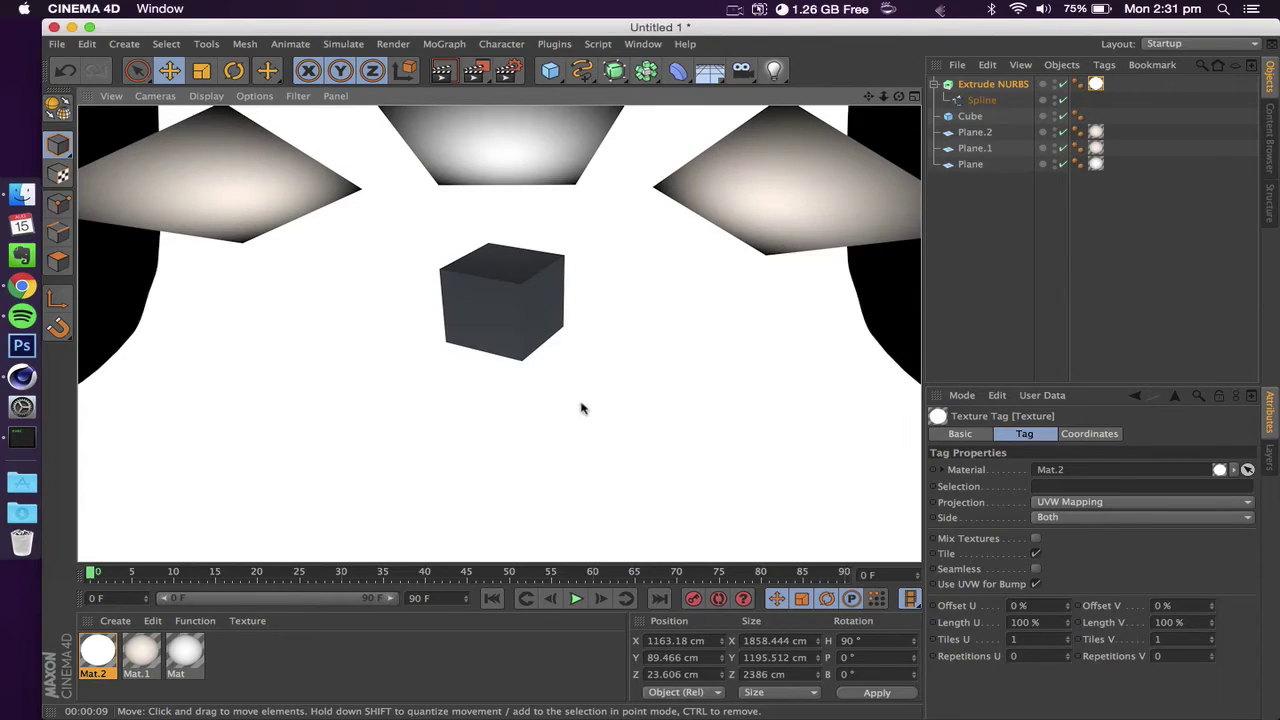
pyautogui.click(990, 275)
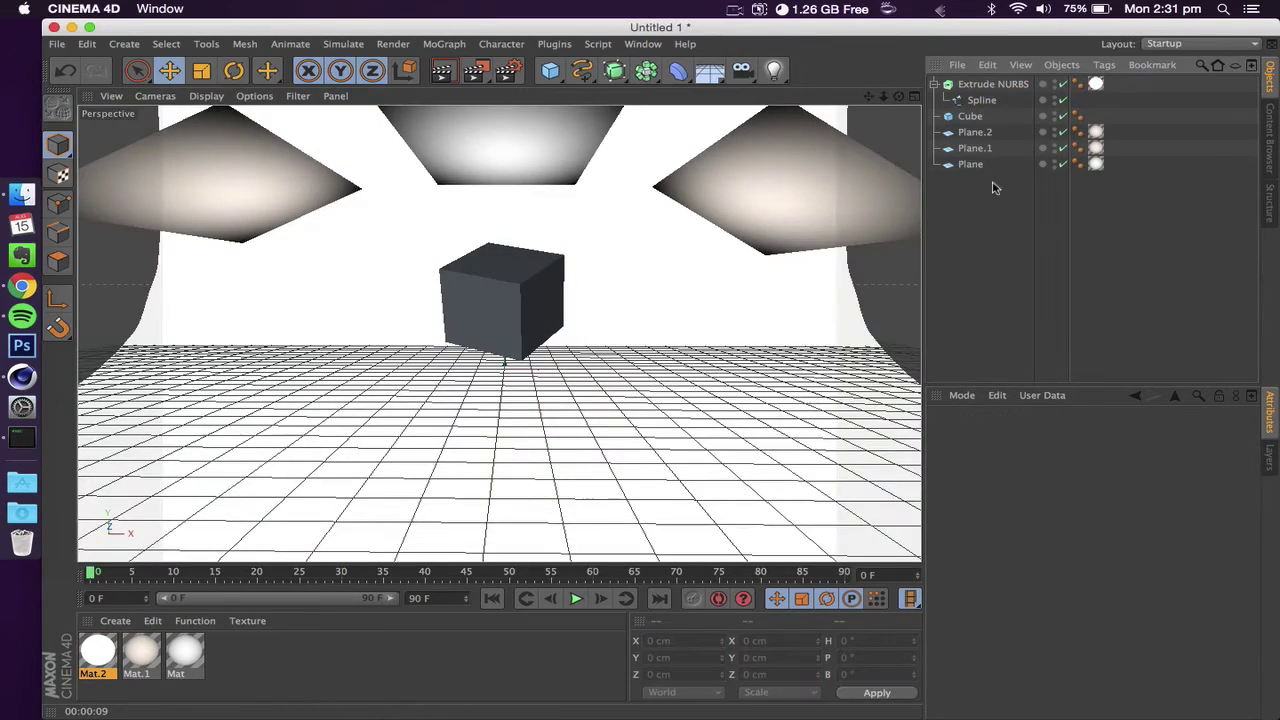
# Add a Compositing tag to the overhead plane and turn off Receive Shadows and Seen by Camera.
pyautogui.click(970, 165)
pyautogui.click(972, 148)
pyautogui.click(973, 132)
pyautogui.click(934, 85)
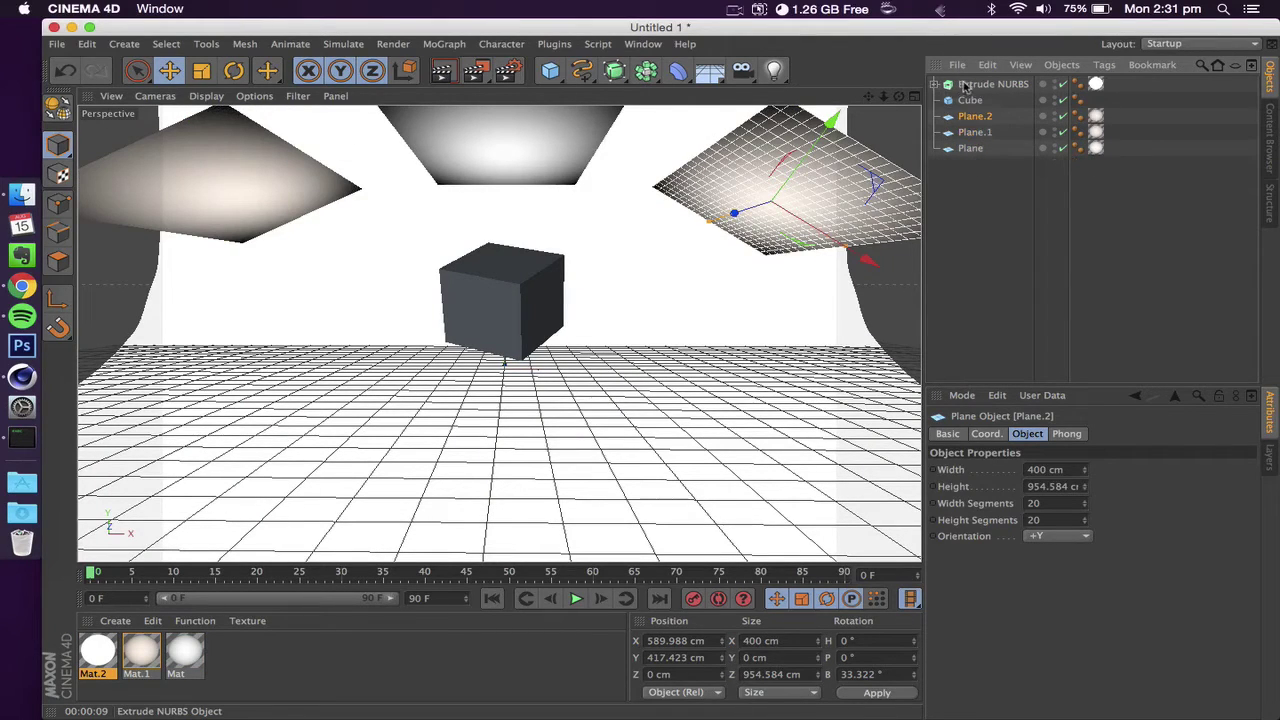
pyautogui.click(970, 149)
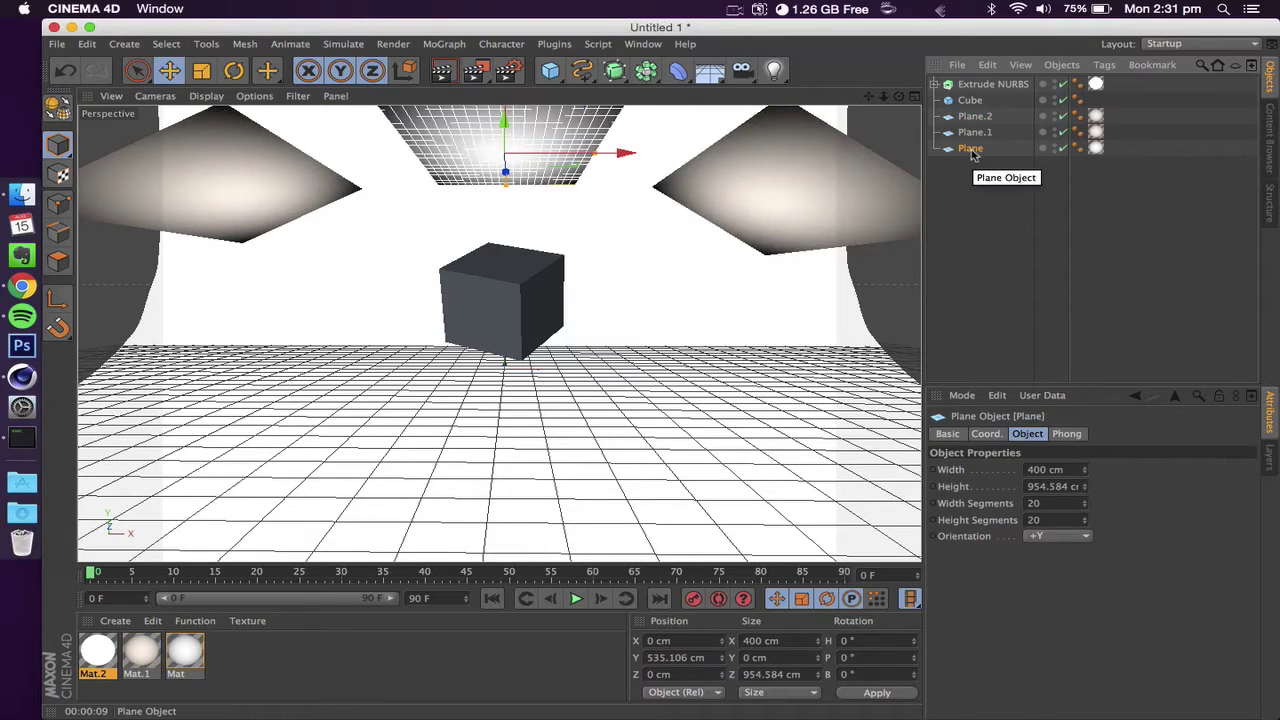
pyautogui.rightClick(970, 149)
pyautogui.moveTo(1008, 124)
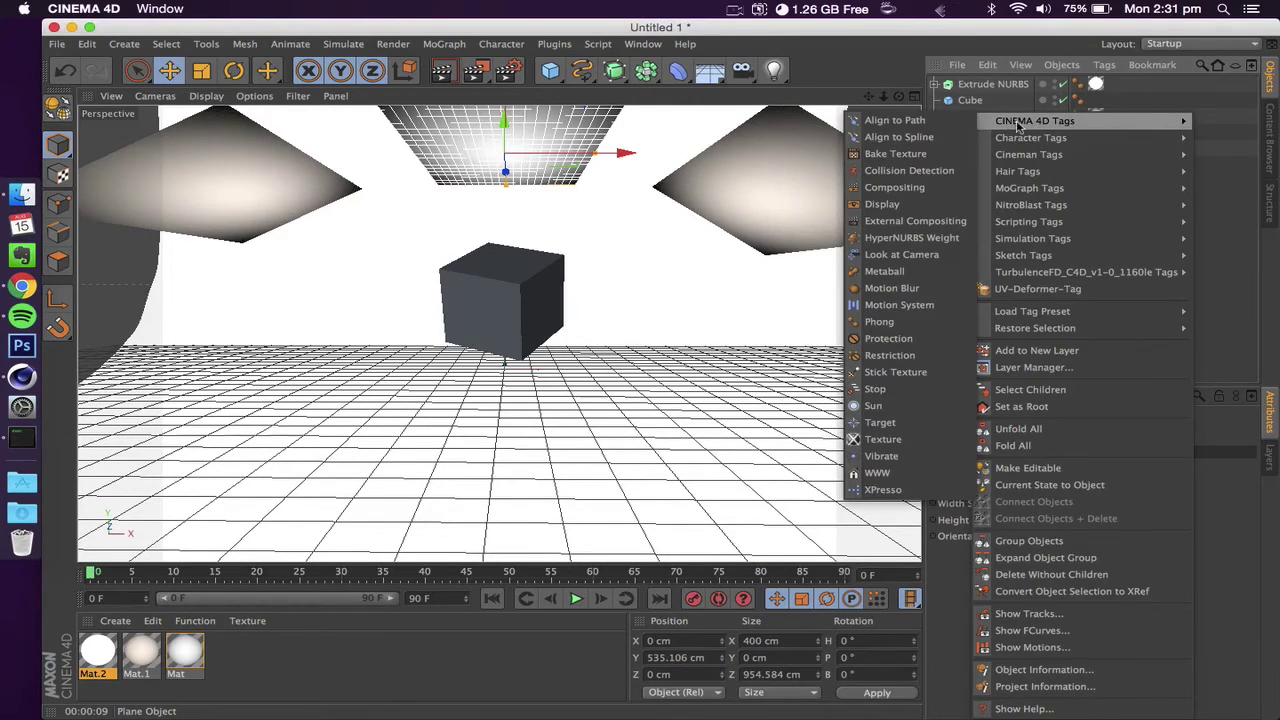
pyautogui.click(894, 187)
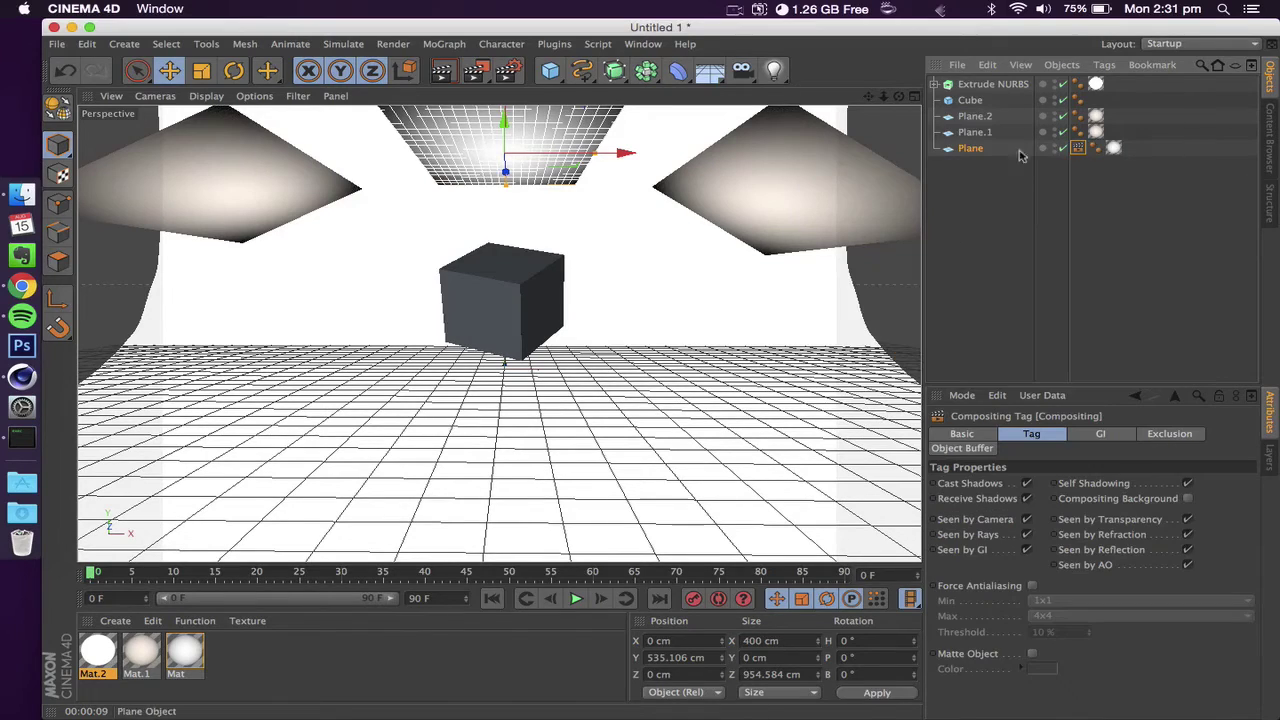
pyautogui.click(1027, 499)
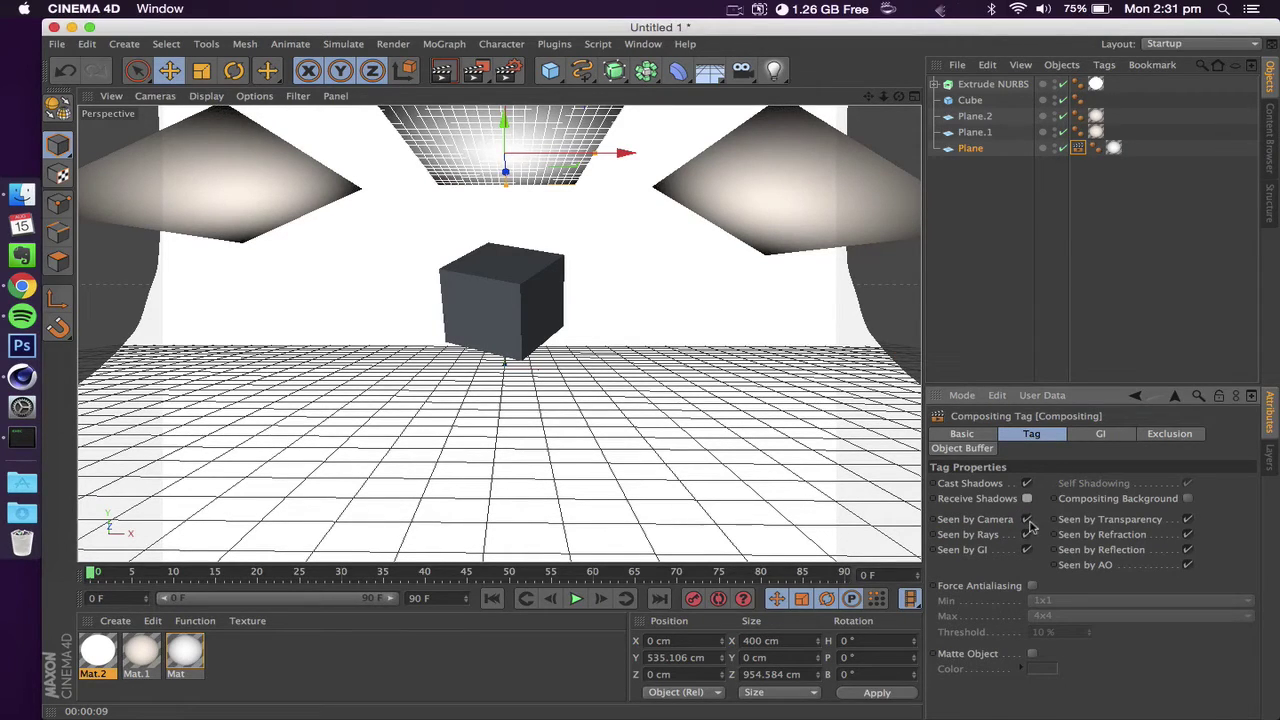
pyautogui.click(980, 214)
# Render only a region covering part of the overhead plane and the cube to check the plane's camera visibility.
pyautogui.click(970, 150)
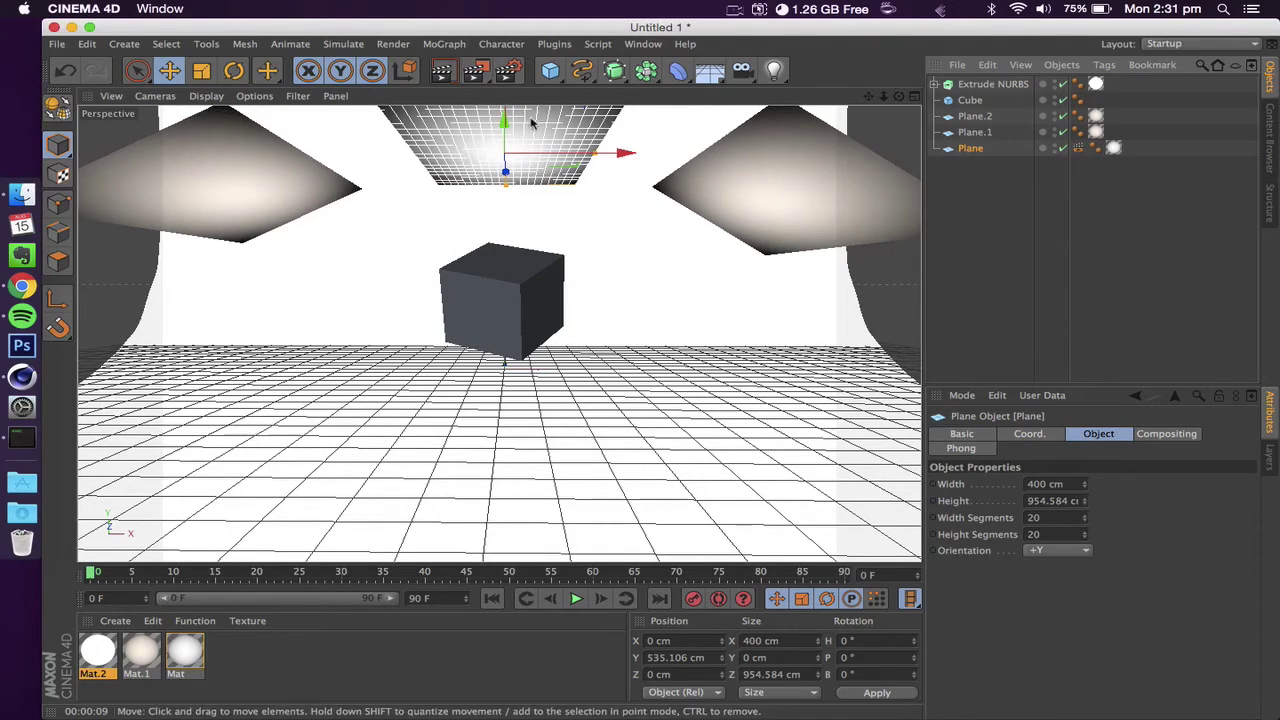
pyautogui.moveTo(475, 70); pyautogui.dragTo(560, 83)
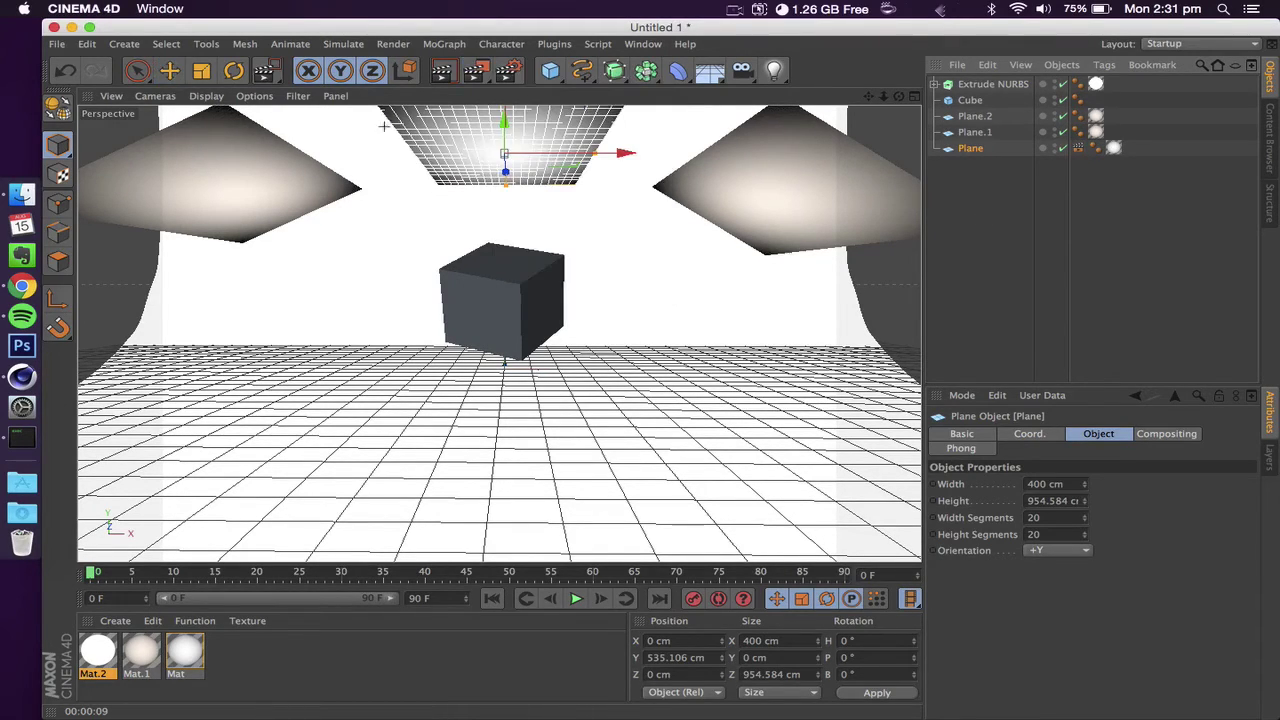
pyautogui.moveTo(368, 127); pyautogui.dragTo(642, 348)
pyautogui.press('Escape')
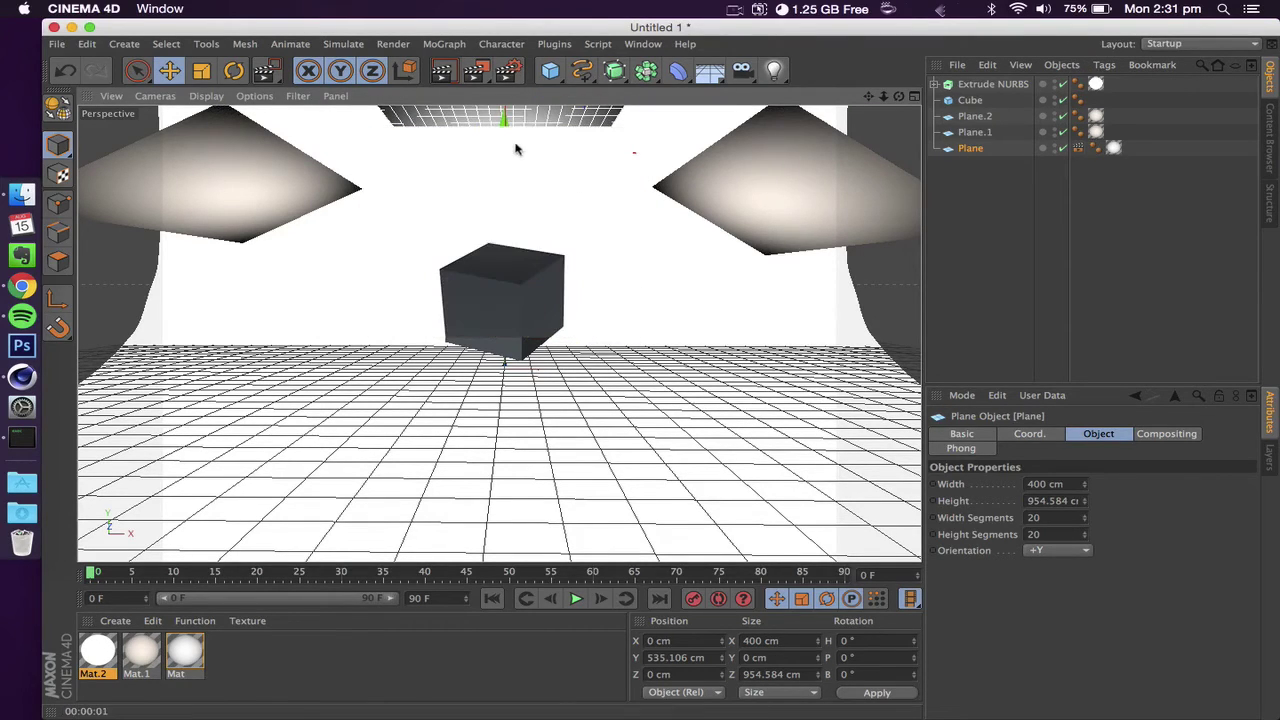
pyautogui.click(1000, 186)
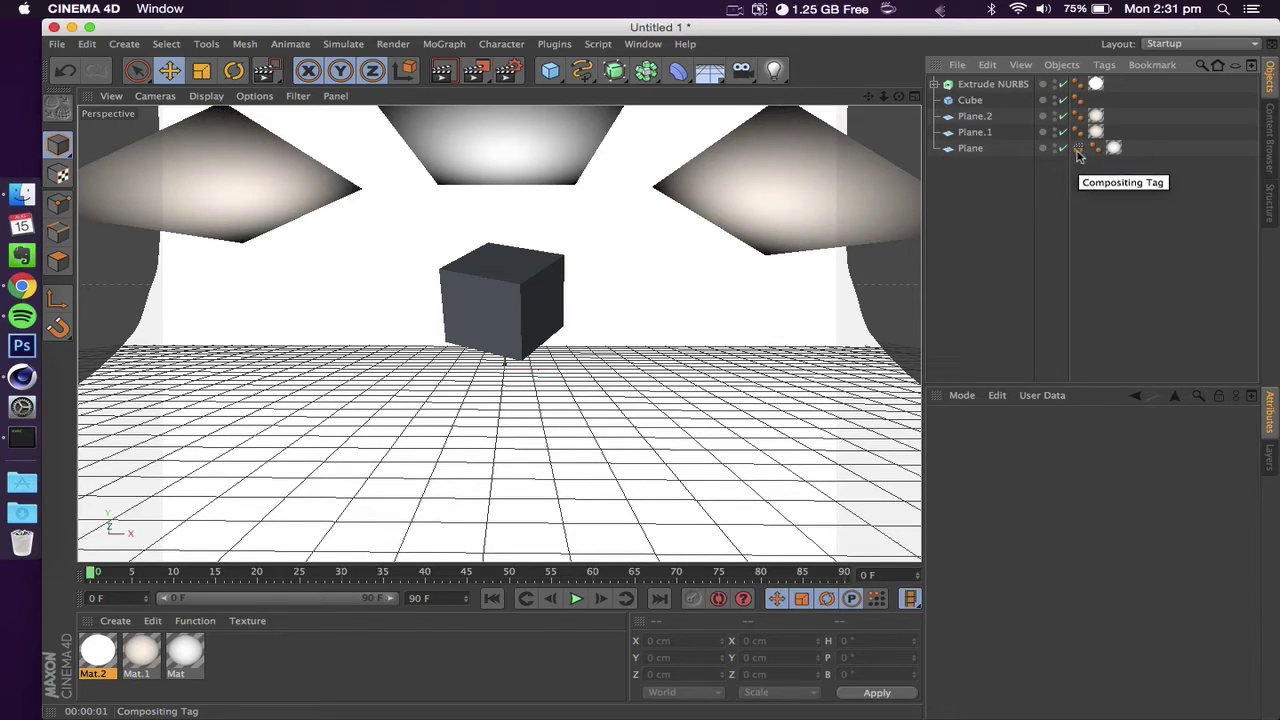
# Copy the overhead plane's Compositing tag to both side planes and the Extrude NURBS backdrop.
pyautogui.click(1078, 150)
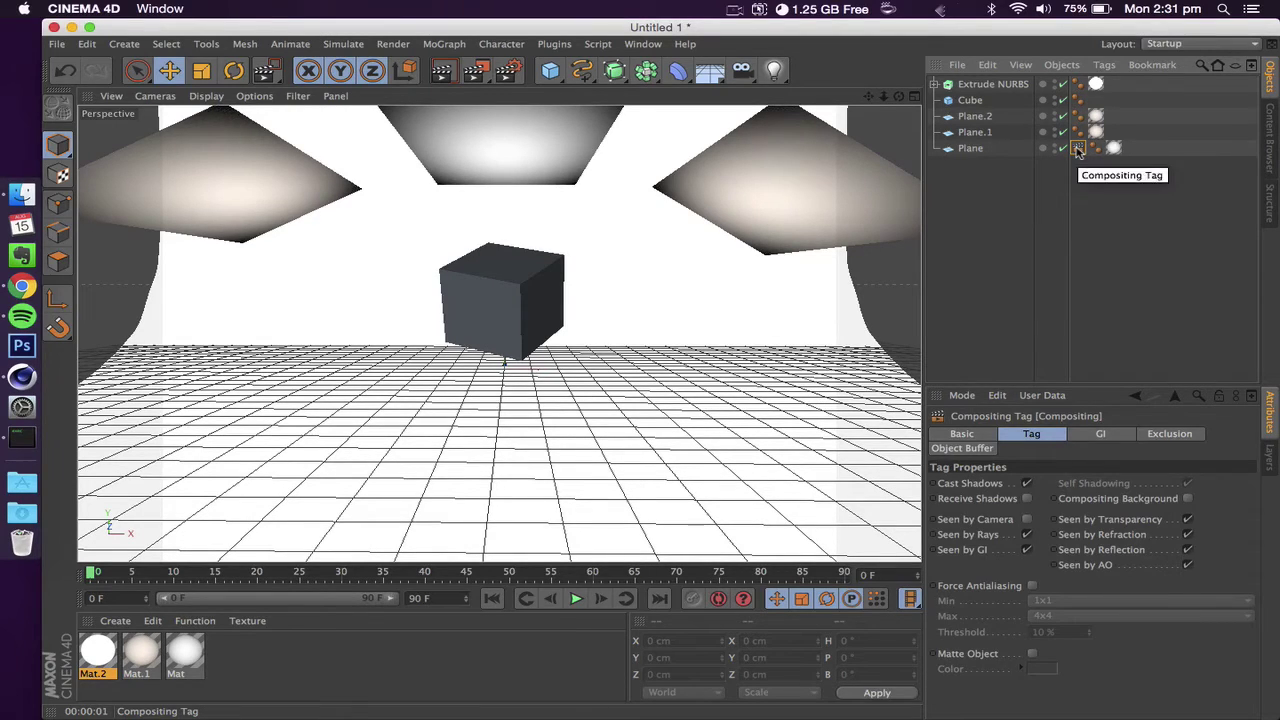
pyautogui.keyDown('ctrl'); pyautogui.moveTo(1078, 142); pyautogui.dragTo(1076, 86); pyautogui.keyUp('ctrl')
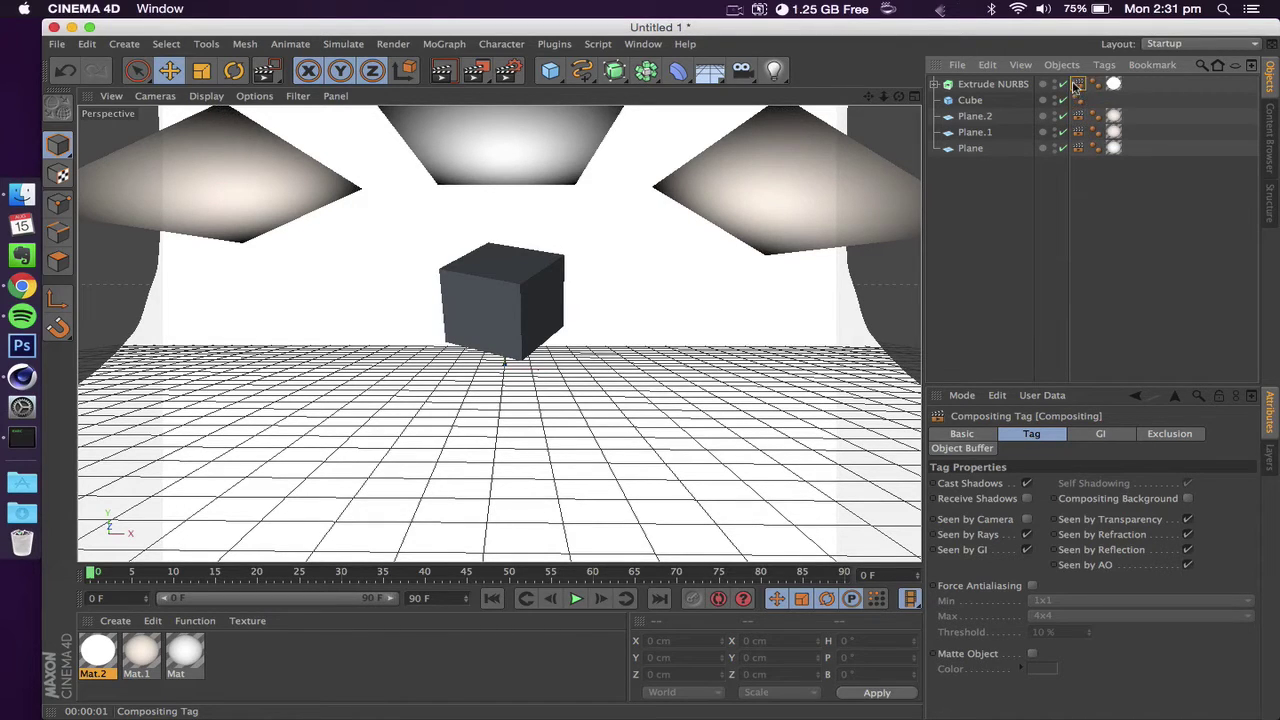
pyautogui.click(1086, 209)
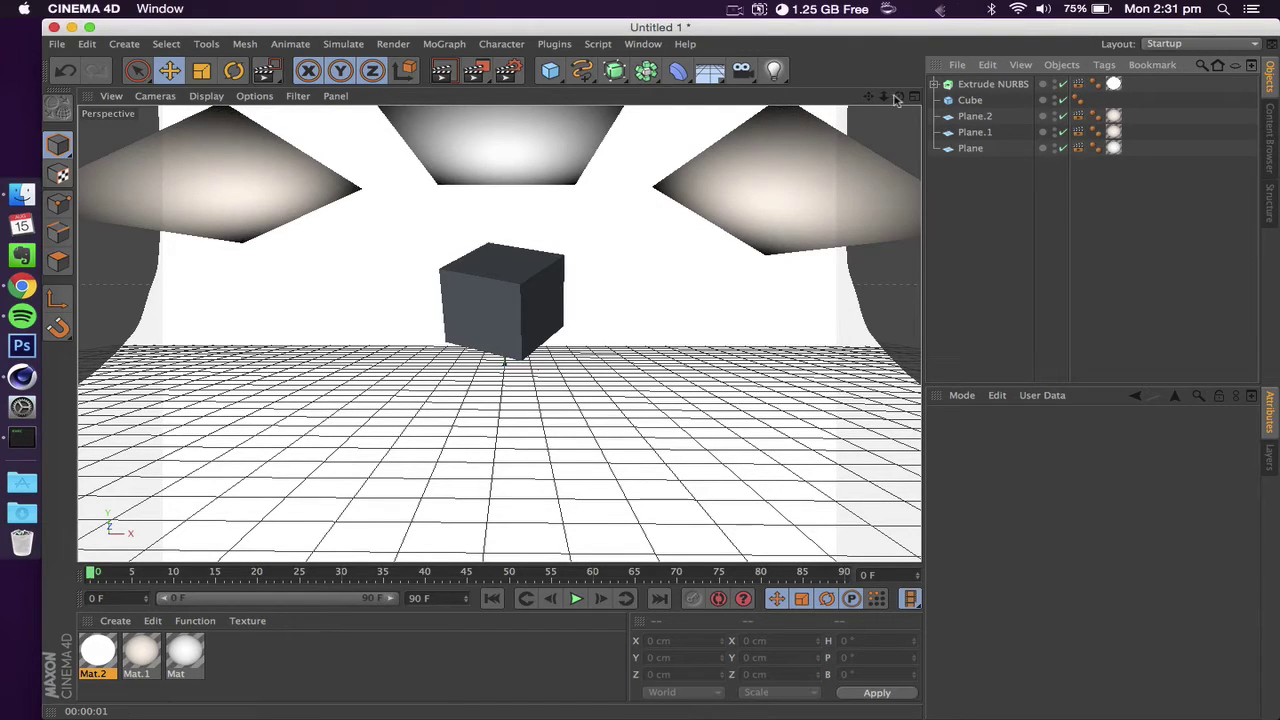
# Test-render the perspective view with the cube framed closer and the Compositing tags on all lights and the backdrop.
pyautogui.moveTo(883, 96)
pyautogui.mouseDown()
pyautogui.moveTo(912, 98)
pyautogui.moveTo(888, 97)
pyautogui.mouseUp()
pyautogui.click(442, 70)
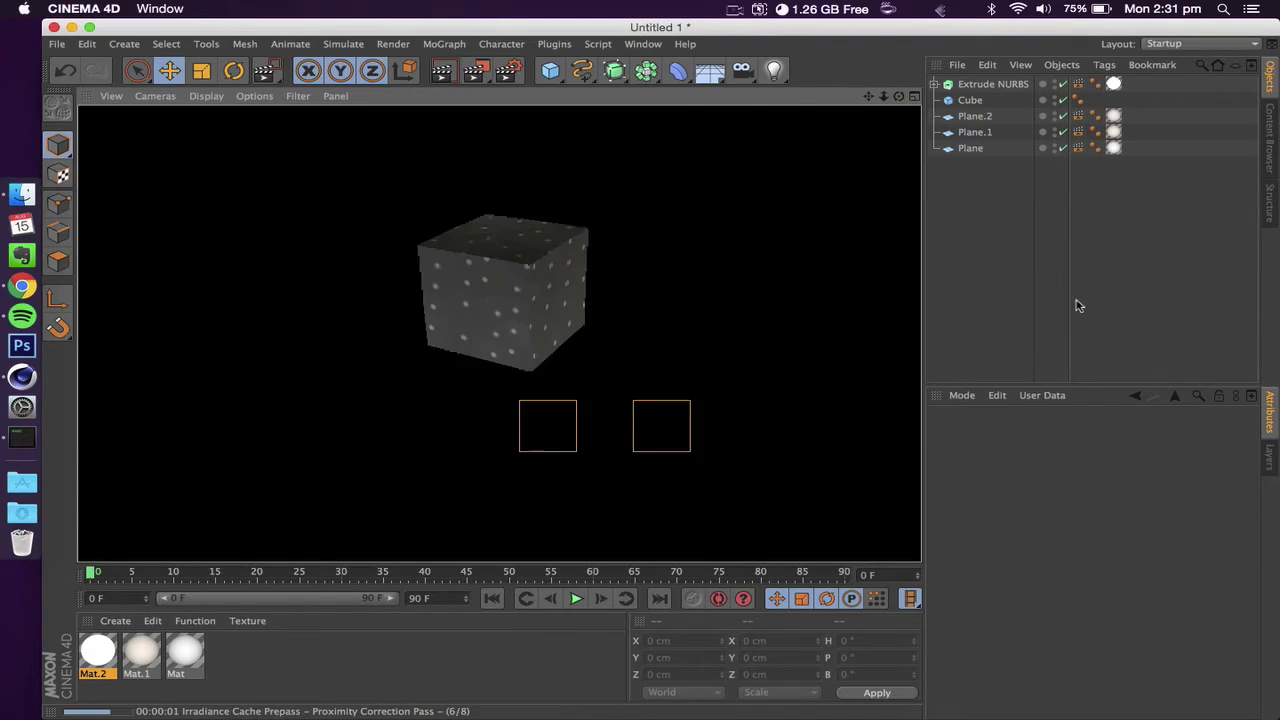
pyautogui.click(1075, 304)
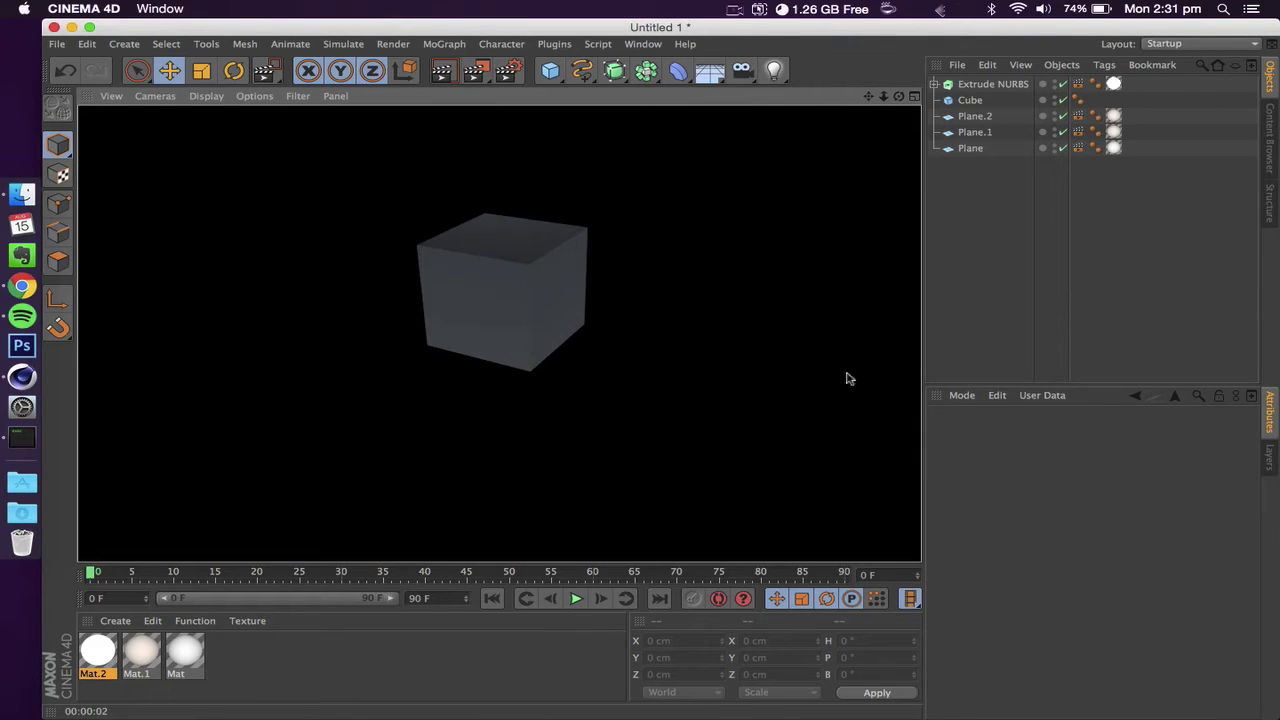
# Rotate the cube freehand to about H -120°, P 22° and B 50°.
pyautogui.click(503, 292)
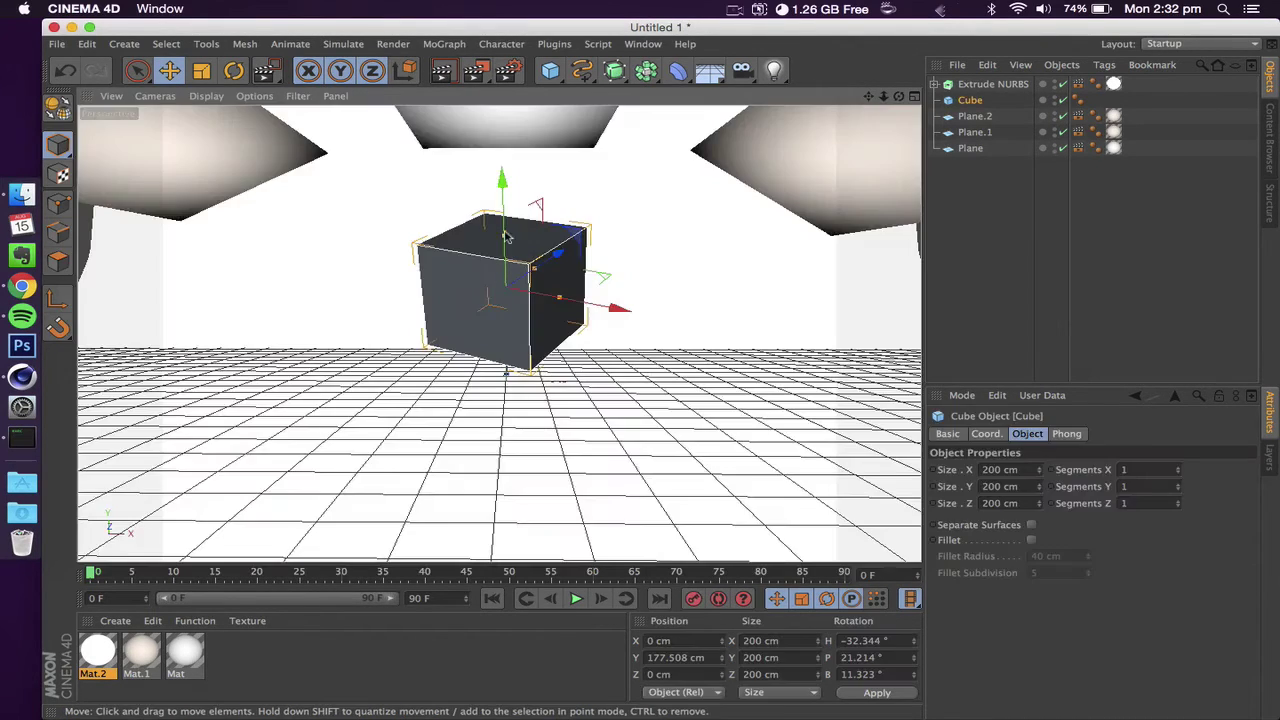
pyautogui.click(235, 71)
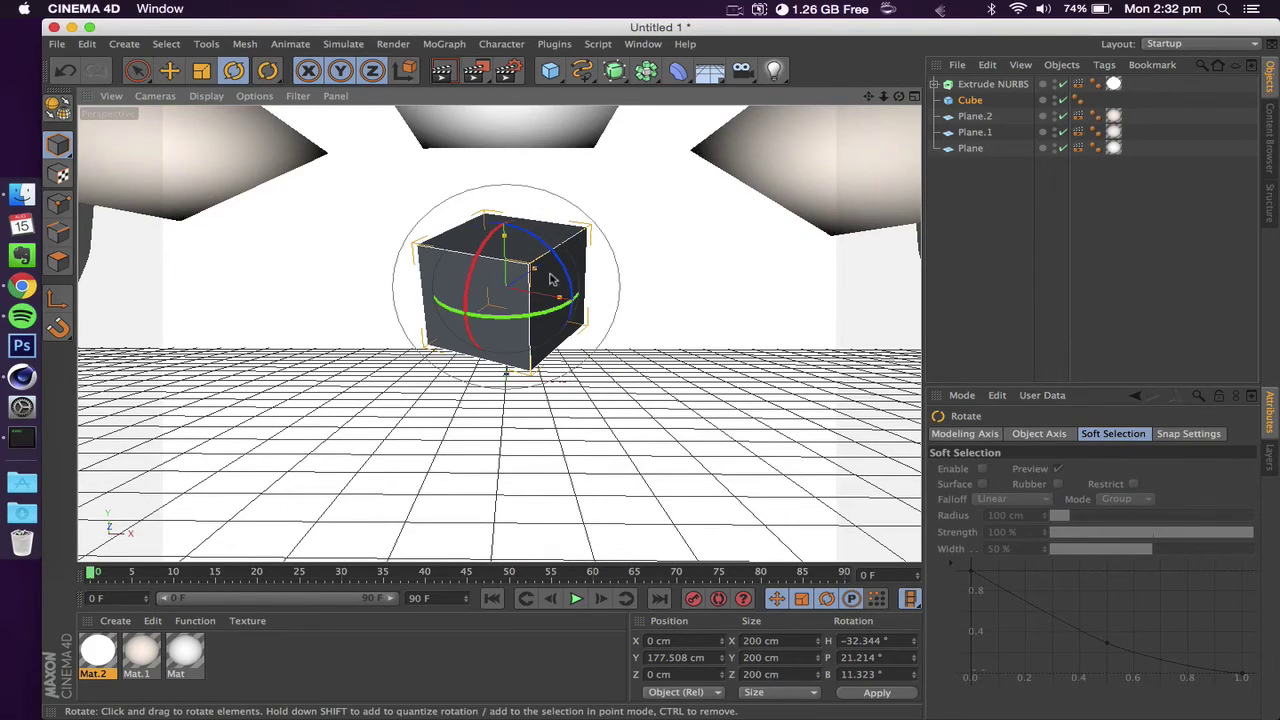
pyautogui.moveTo(556, 279); pyautogui.dragTo(600, 229)
# Narrow the overhead plane to about 251 cm wide and place a duplicate beside it at about X 282 cm.
pyautogui.moveTo(884, 97)
pyautogui.mouseDown()
pyautogui.moveTo(860, 105)
pyautogui.moveTo(925, 102)
pyautogui.moveTo(900, 100)
pyautogui.mouseUp()
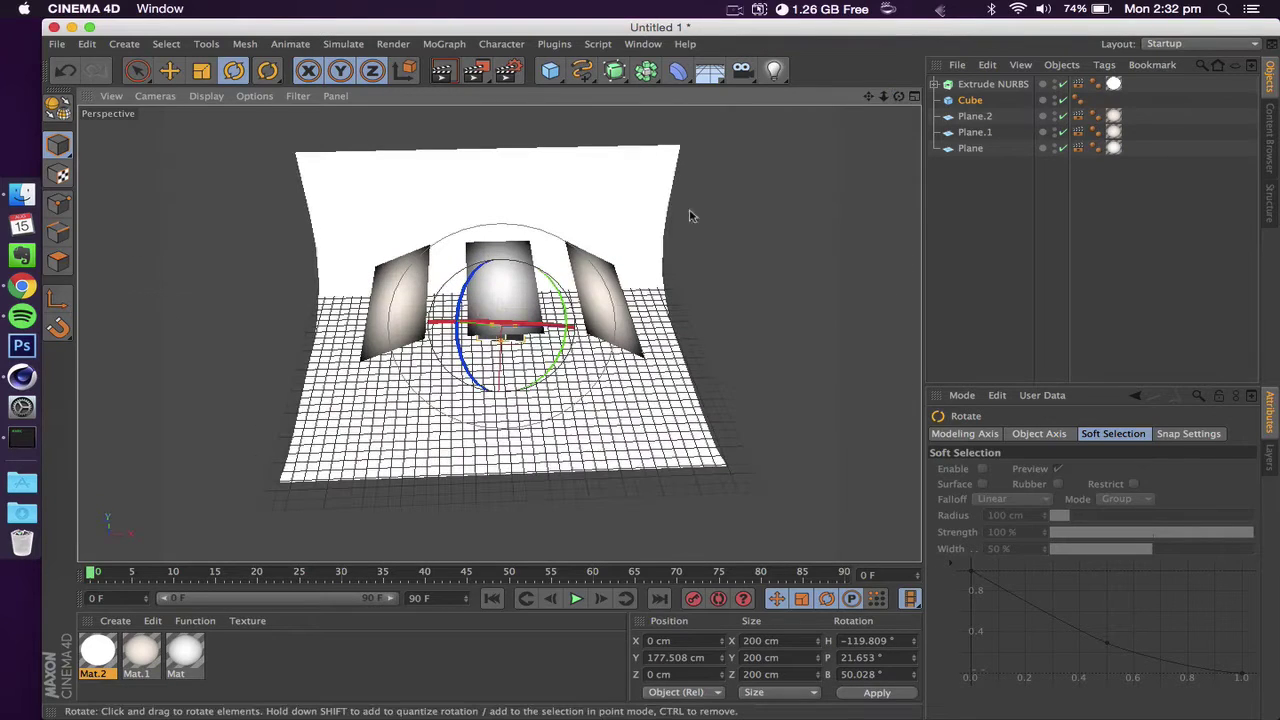
pyautogui.click(970, 148)
pyautogui.press('e')
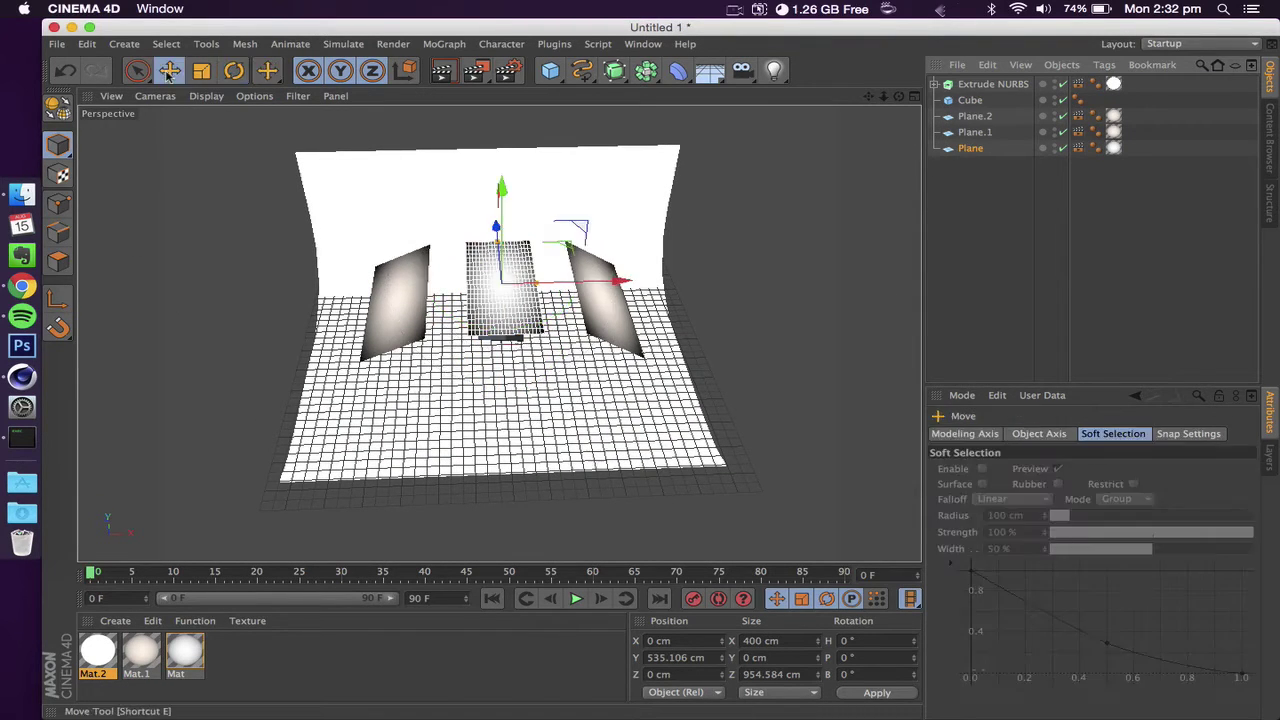
pyautogui.moveTo(538, 288); pyautogui.dragTo(522, 288)
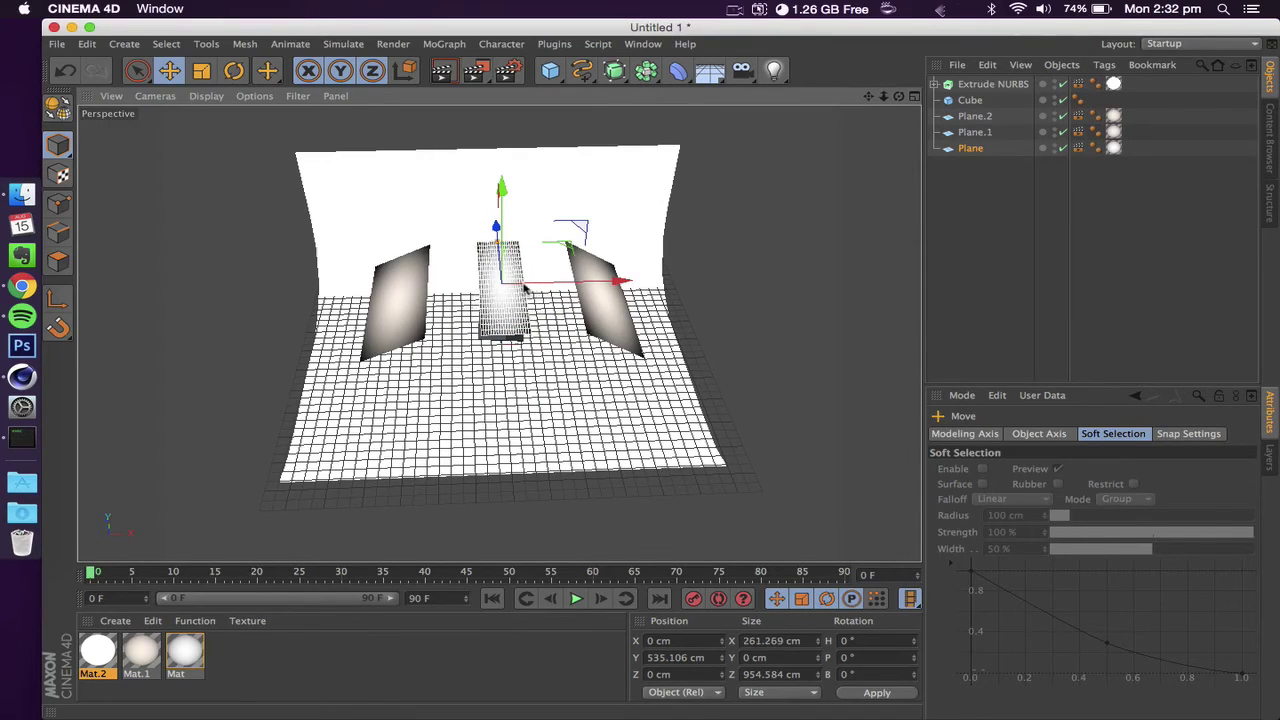
pyautogui.hotkey('ctrl', 'v')
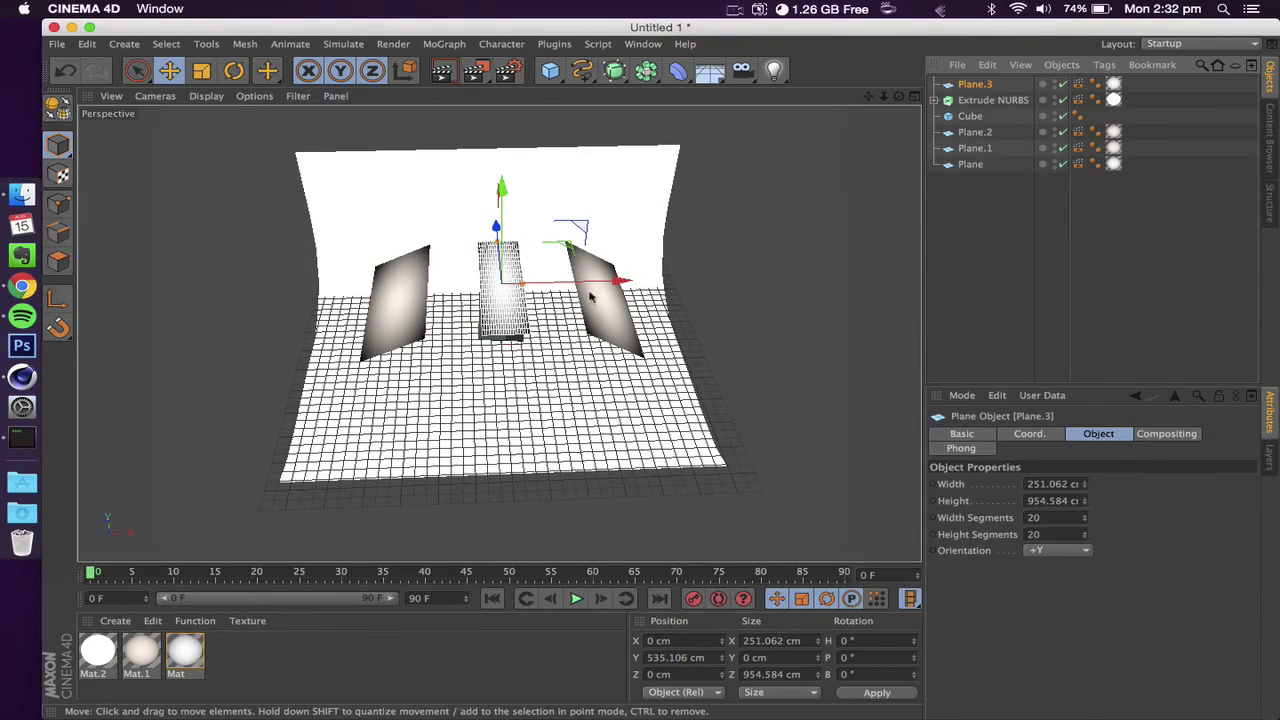
pyautogui.moveTo(580, 287); pyautogui.dragTo(635, 287)
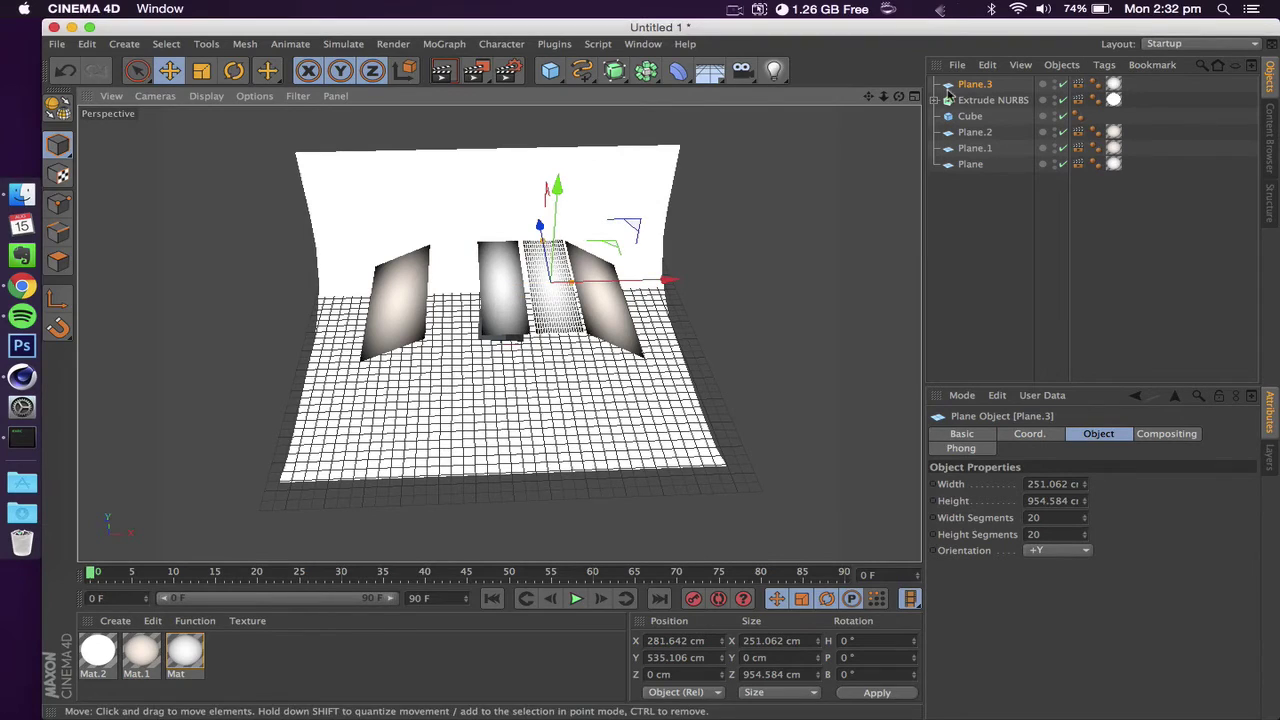
# Shift both overhead planes together along X so their shared centre sits at about X 17 cm.
pyautogui.keyDown('ctrl'); pyautogui.click(970, 164); pyautogui.keyUp('ctrl')
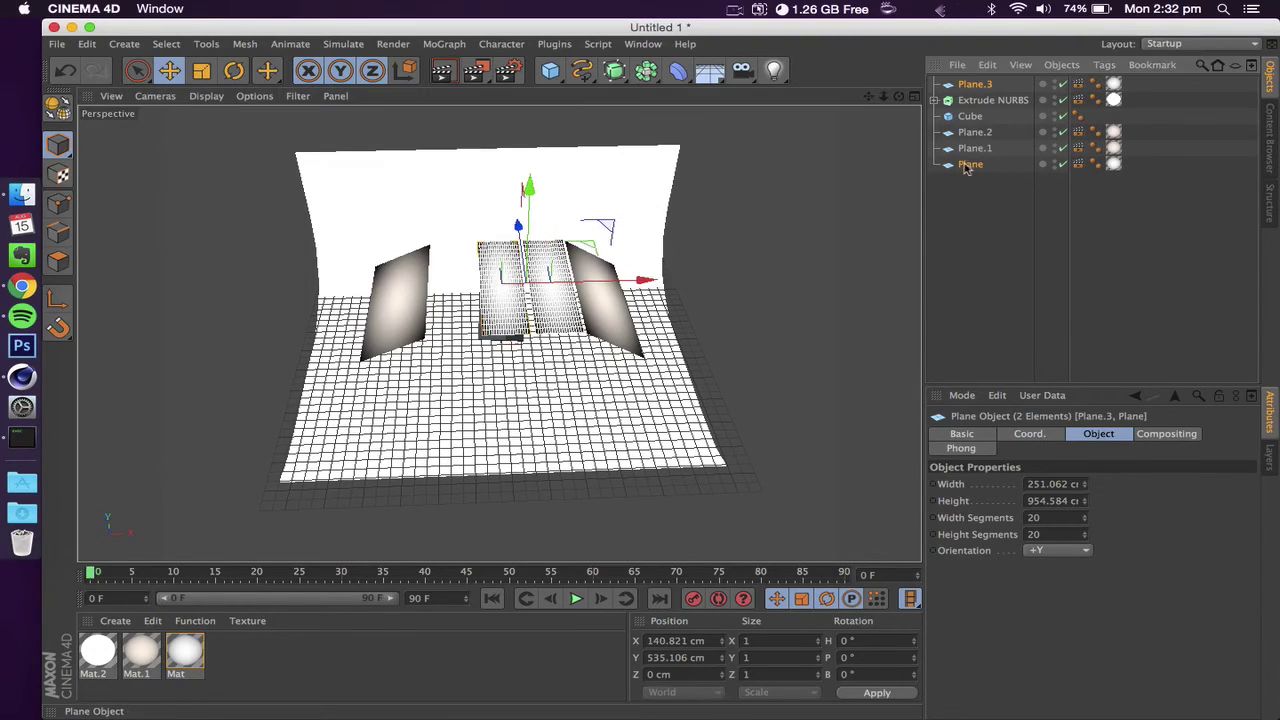
pyautogui.moveTo(641, 289); pyautogui.dragTo(622, 282)
pyautogui.moveTo(898, 97); pyautogui.dragTo(857, 149)
pyautogui.scroll(5, 516, 325)
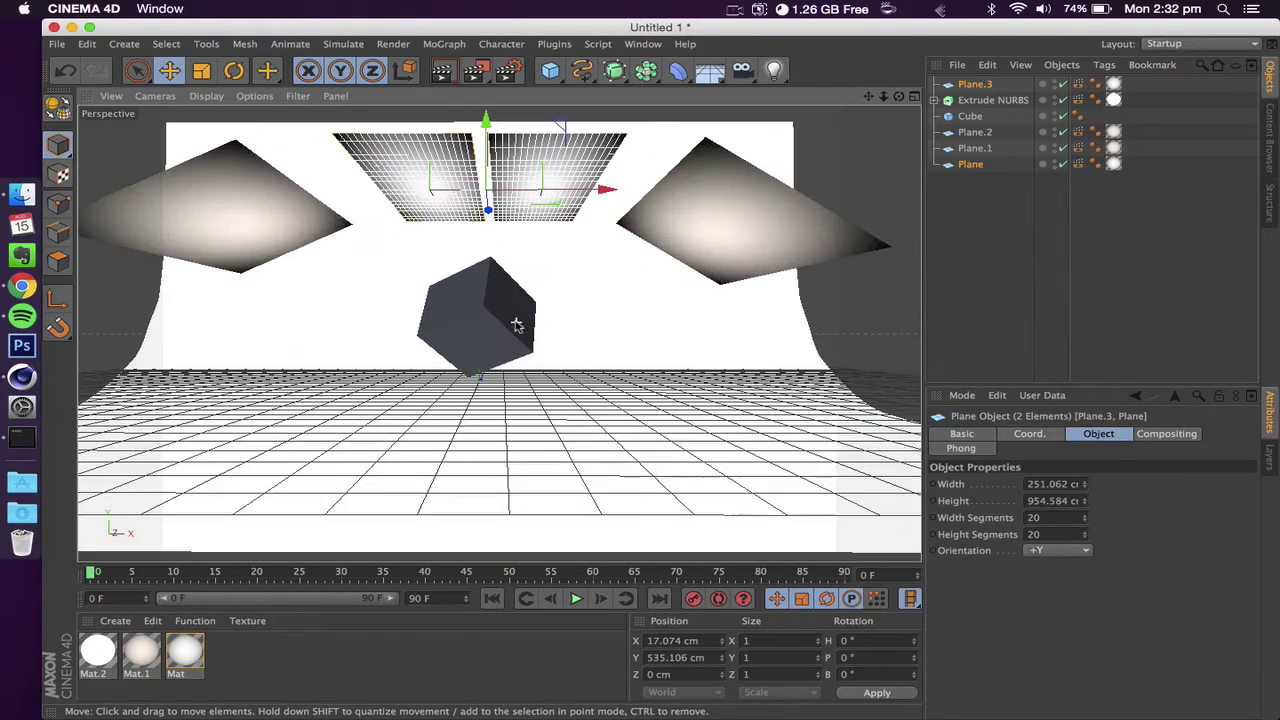
pyautogui.scroll(2, 480, 316)
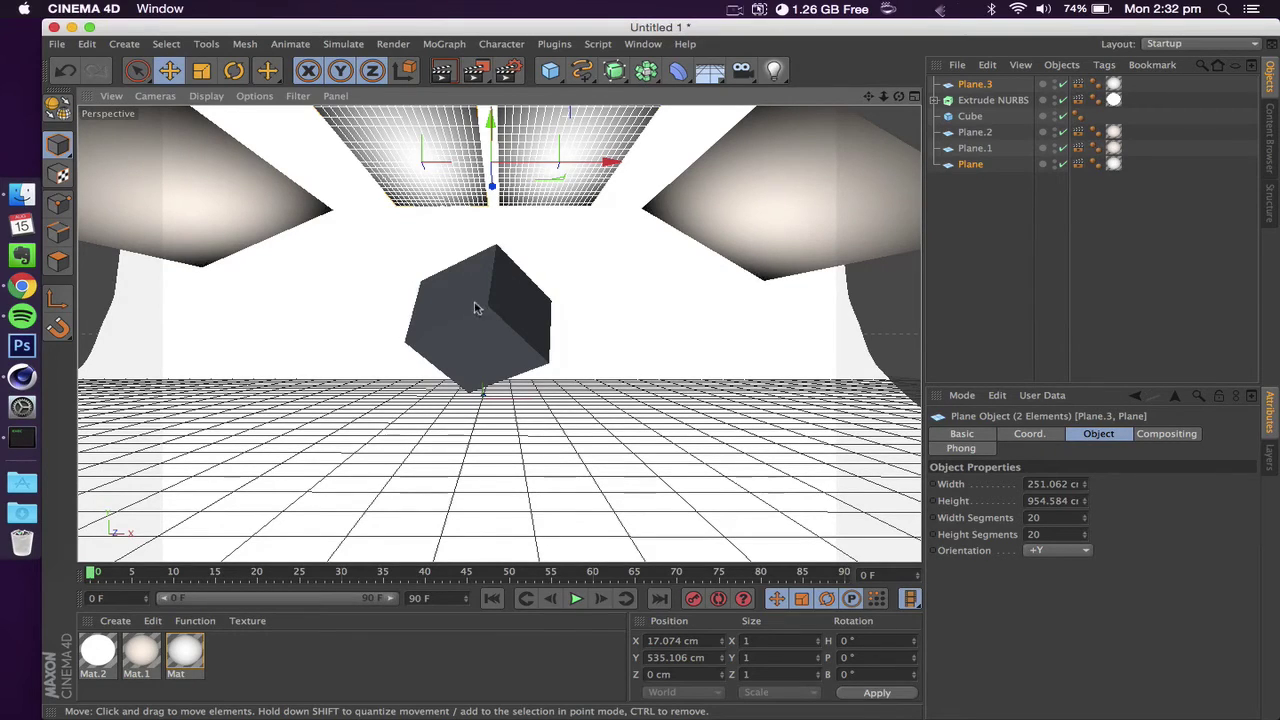
# Create a new material with Reflection enabled at 20% brightness and apply it to the cube.
pyautogui.doubleClick(256, 668)
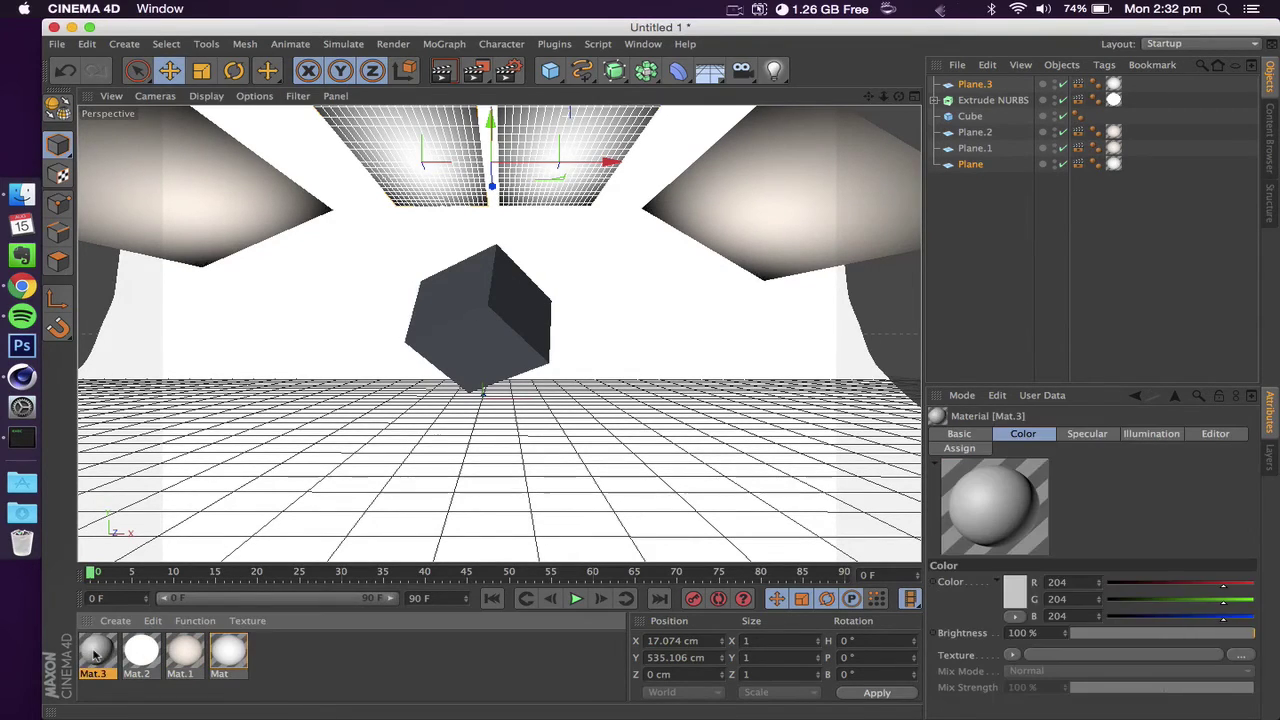
pyautogui.doubleClick(96, 654)
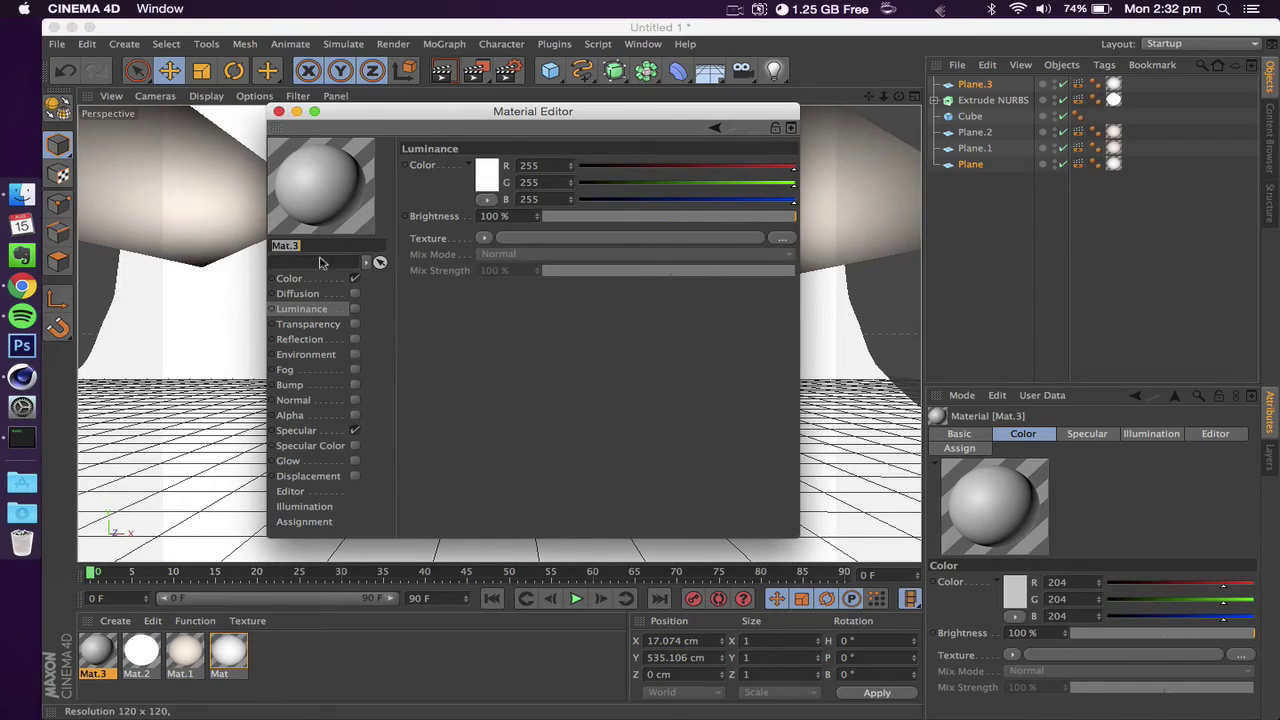
pyautogui.click(354, 340)
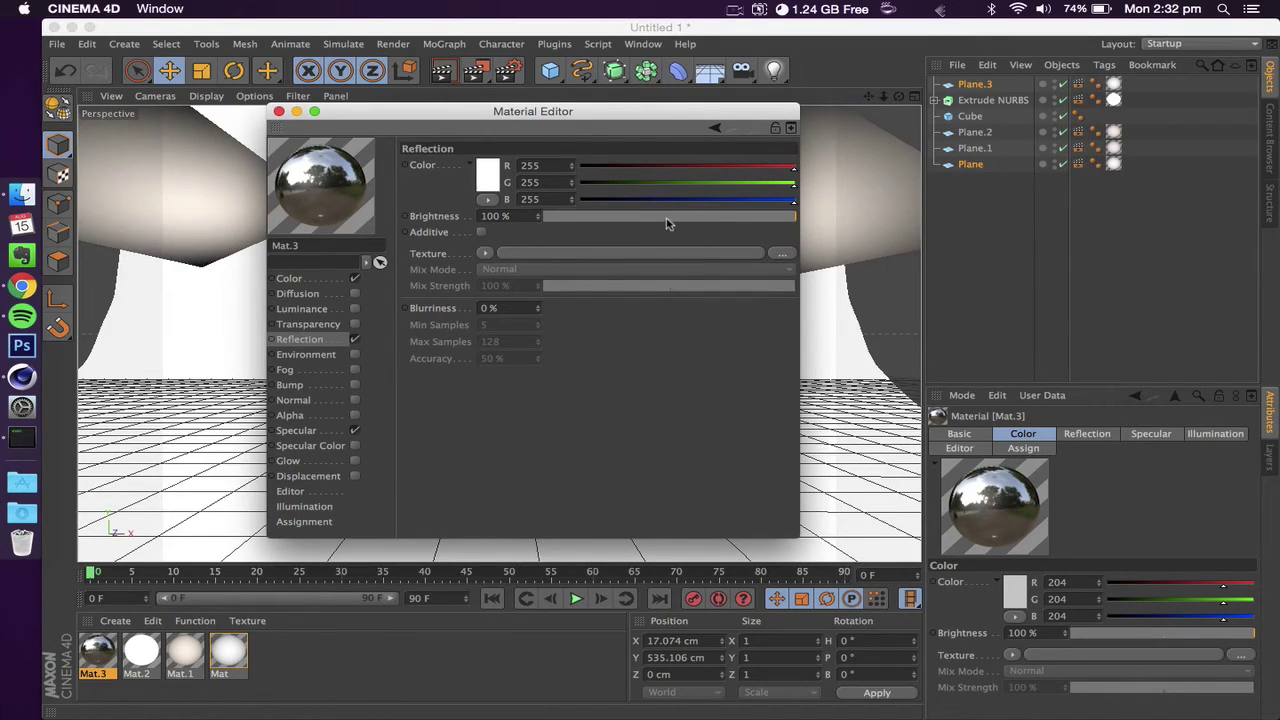
pyautogui.moveTo(666, 224); pyautogui.dragTo(594, 216)
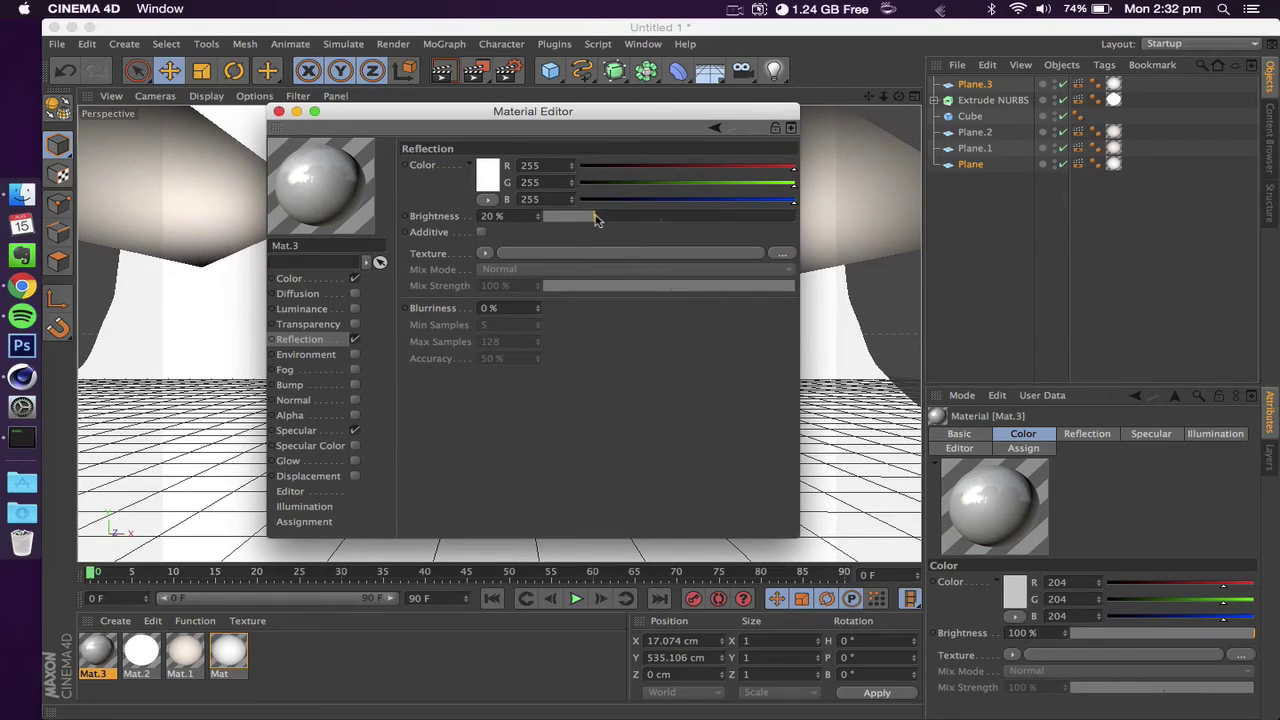
pyautogui.click(279, 111)
pyautogui.moveTo(105, 655); pyautogui.dragTo(478, 335)
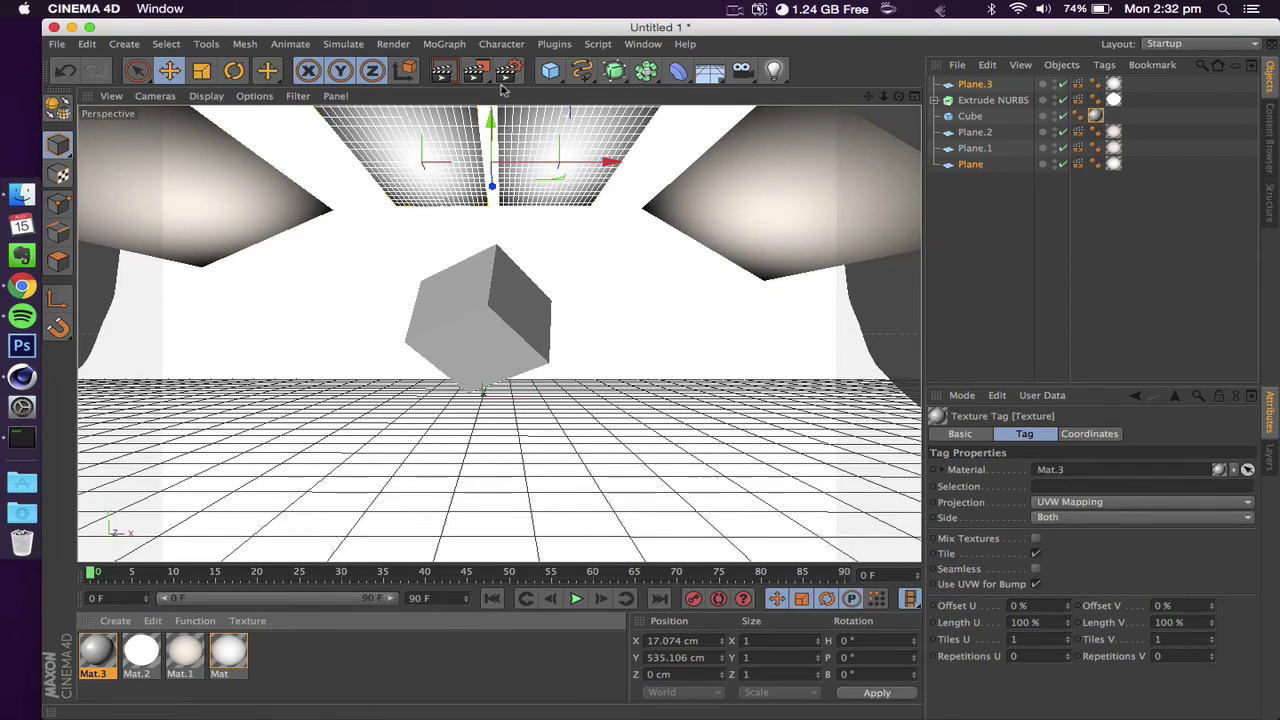
# Rotate the cube freehand to about H -52°, P 11° and B 19°.
pyautogui.moveTo(475, 70); pyautogui.dragTo(520, 177)
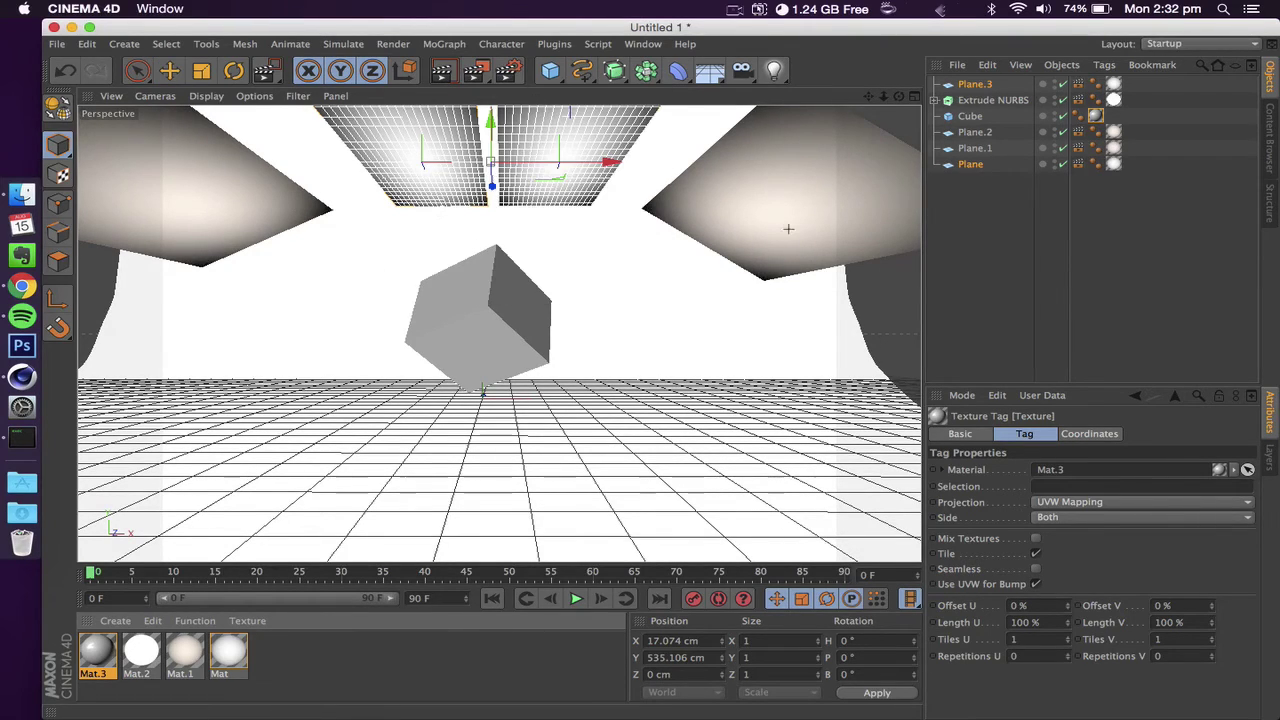
pyautogui.click(970, 116)
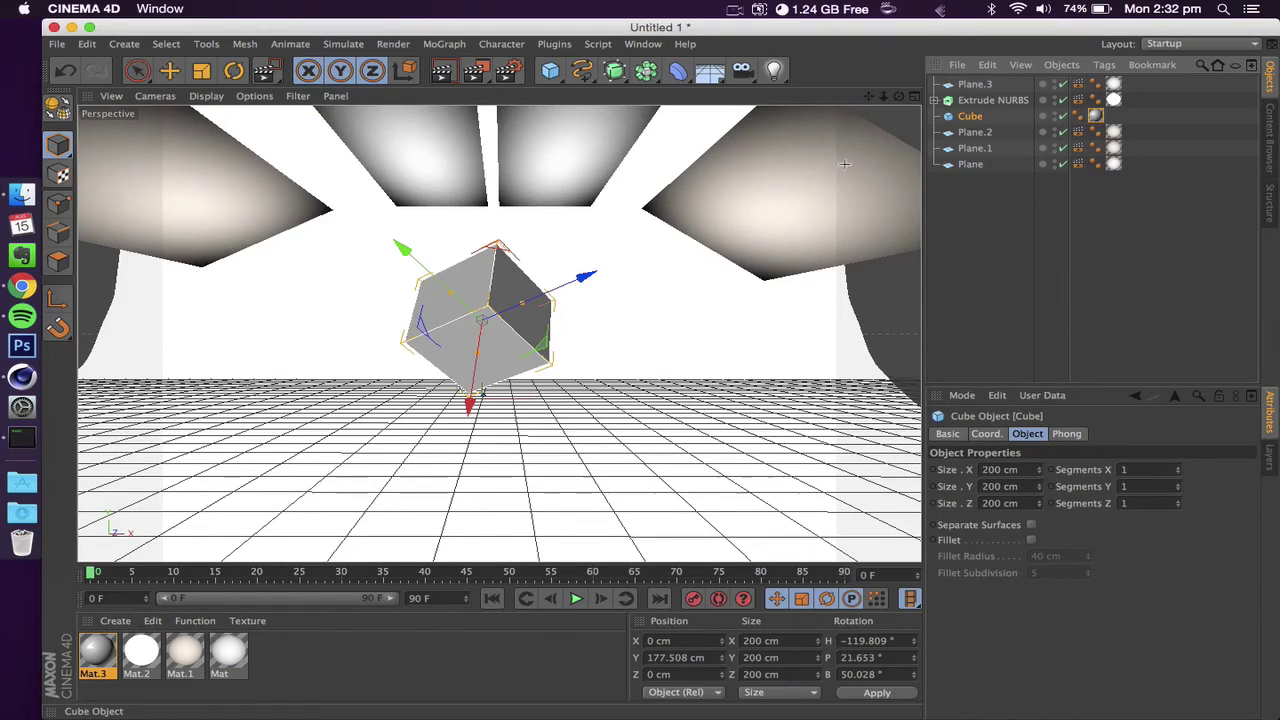
pyautogui.click(233, 70)
pyautogui.moveTo(491, 328); pyautogui.dragTo(575, 298)
# Test-render the perspective view with the reflective cube and inspect the whole studio setup from a wider, angled viewpoint.
pyautogui.click(441, 70)
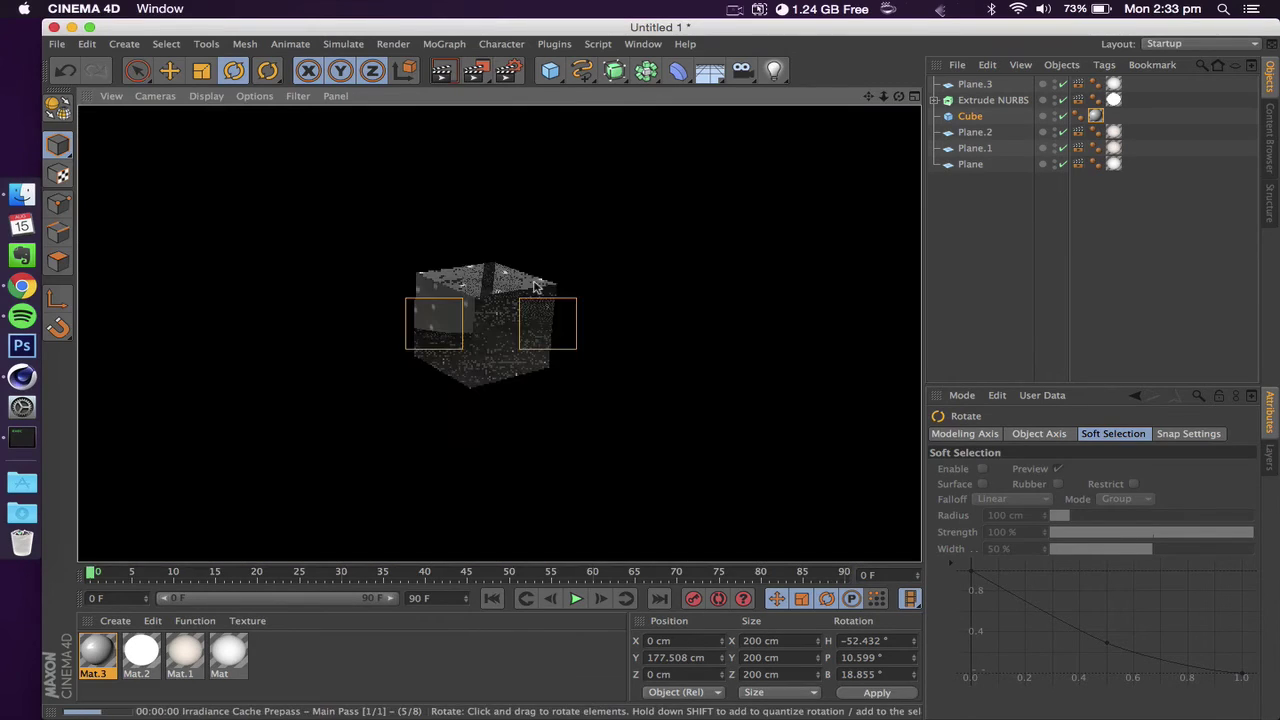
pyautogui.click(487, 340)
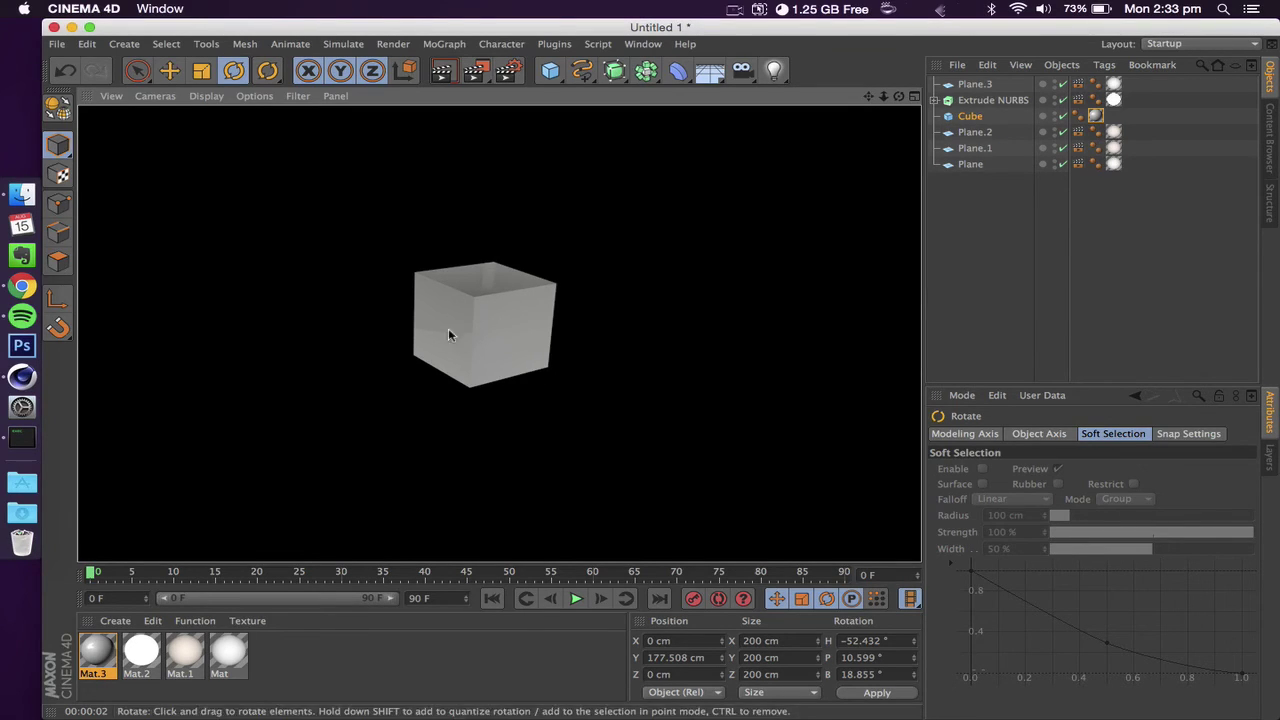
pyautogui.click(517, 323)
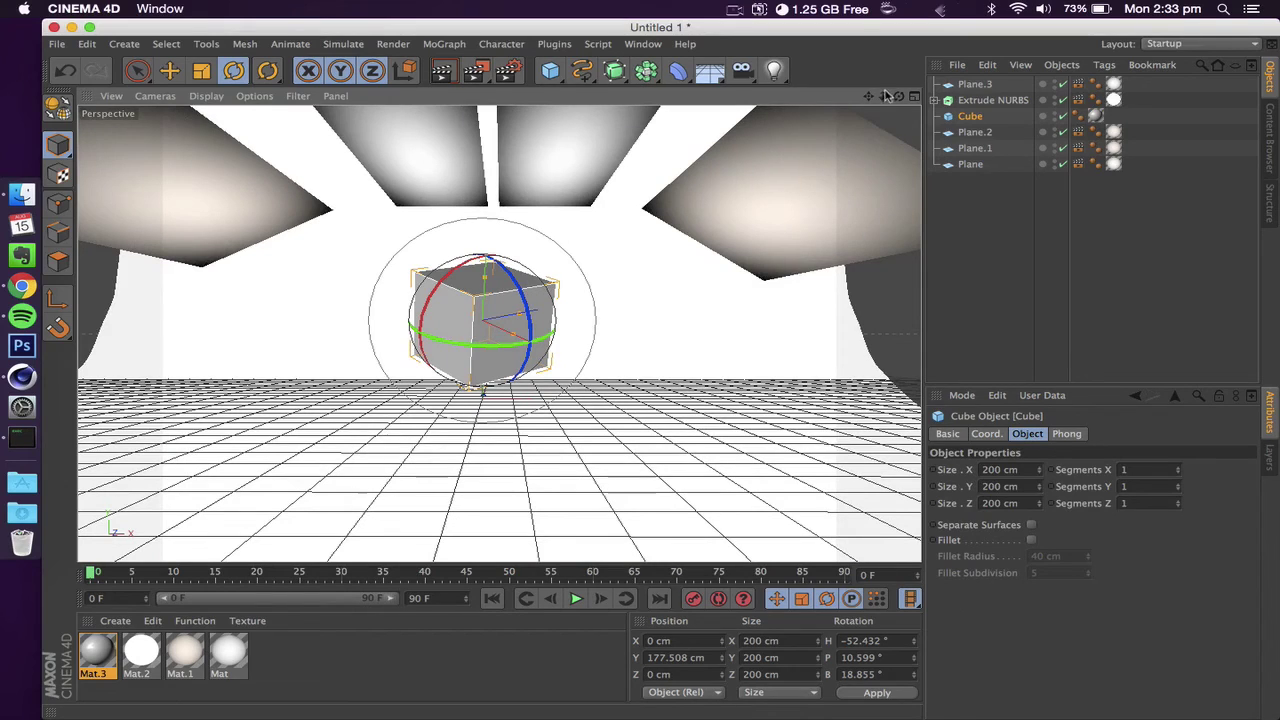
pyautogui.moveTo(885, 95); pyautogui.dragTo(855, 115)
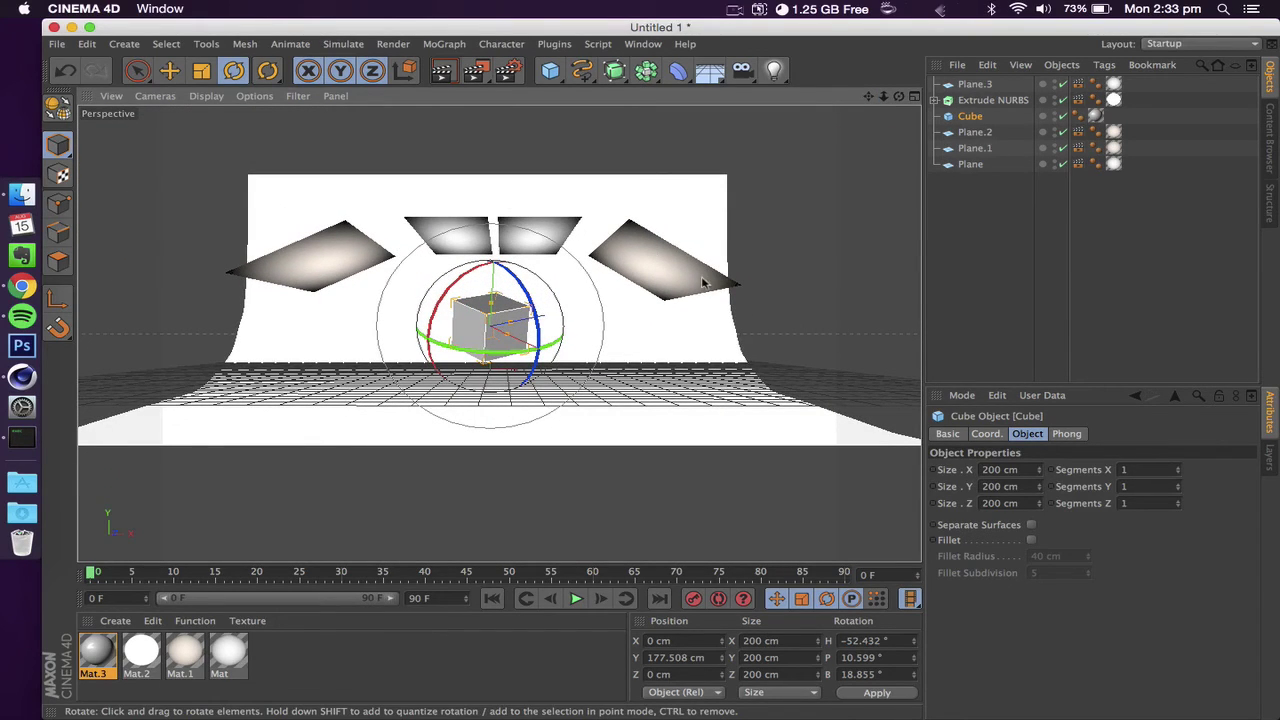
pyautogui.moveTo(899, 95); pyautogui.dragTo(850, 110)
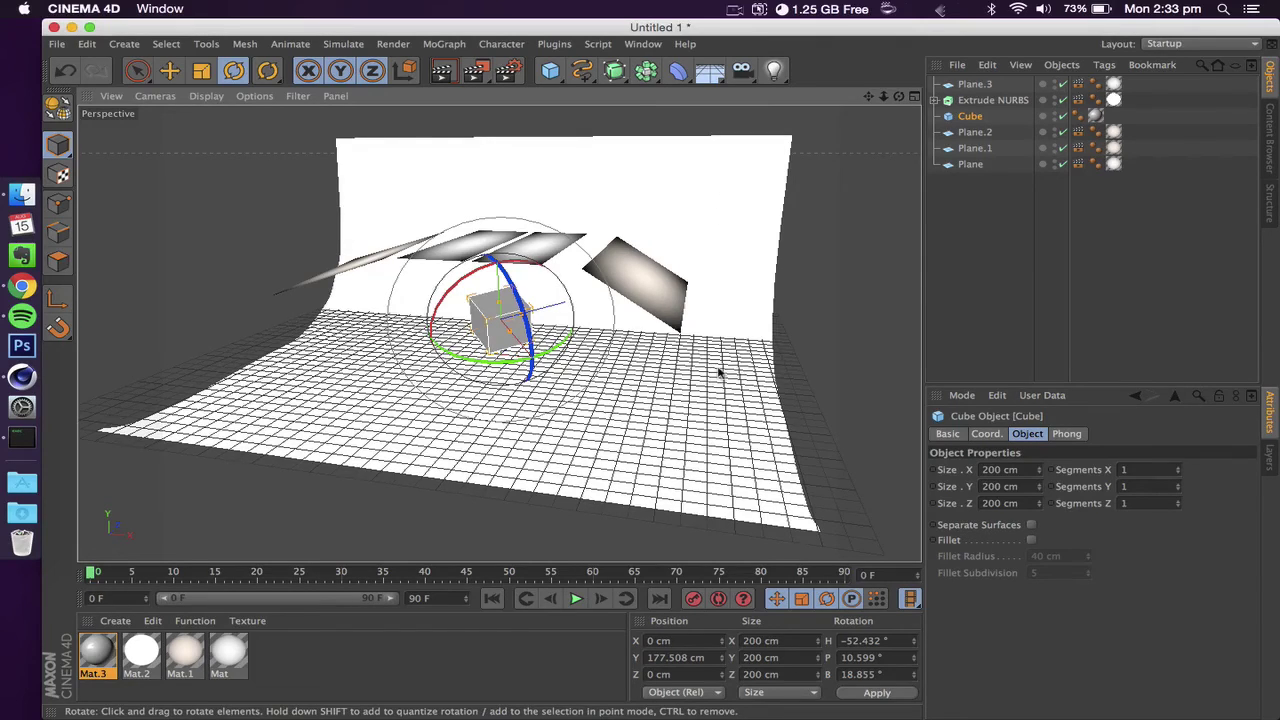